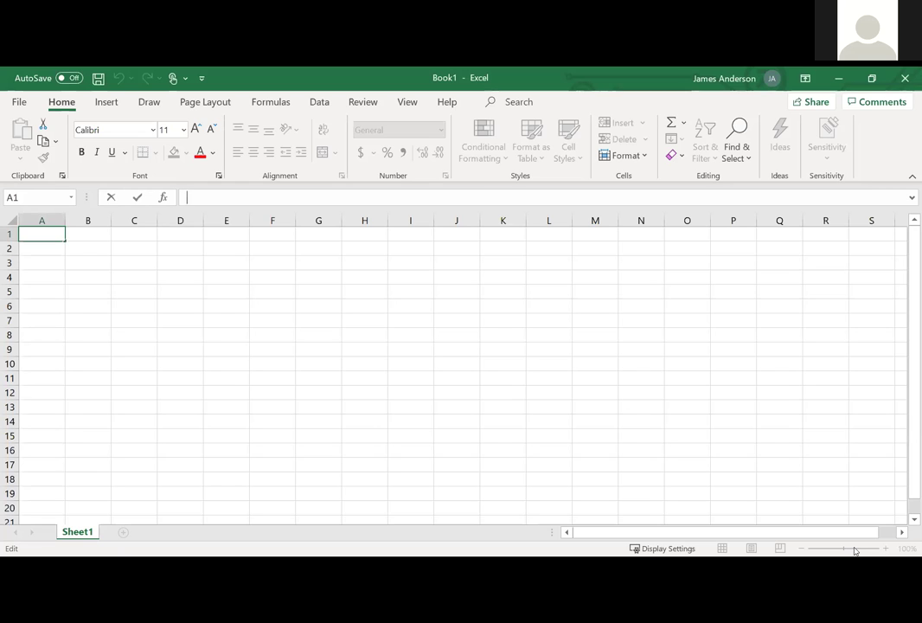
Enter the heading "Back-to-knee length is" in cell A1
click(778, 464)
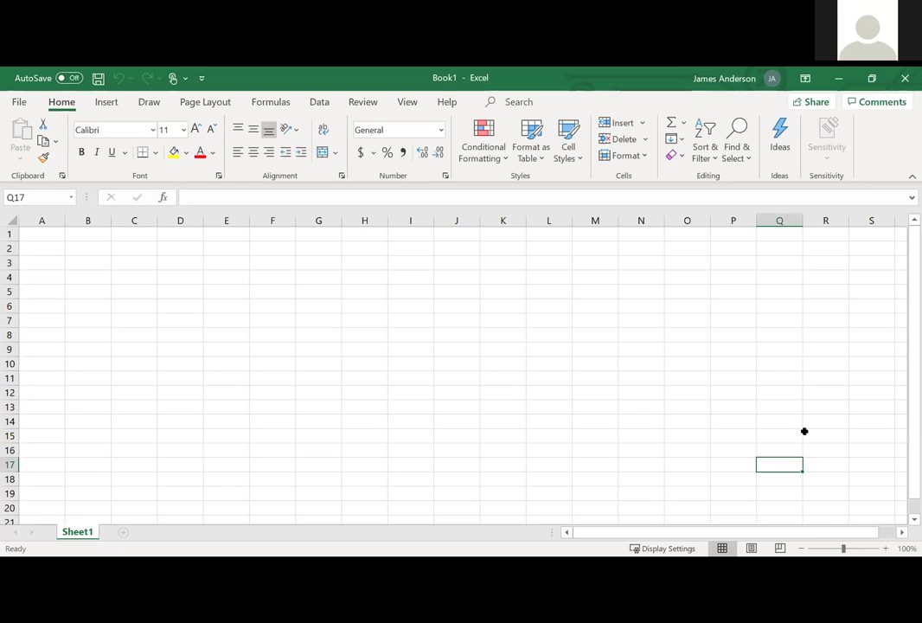
ctrl+scroll(716, 458, up, 5)
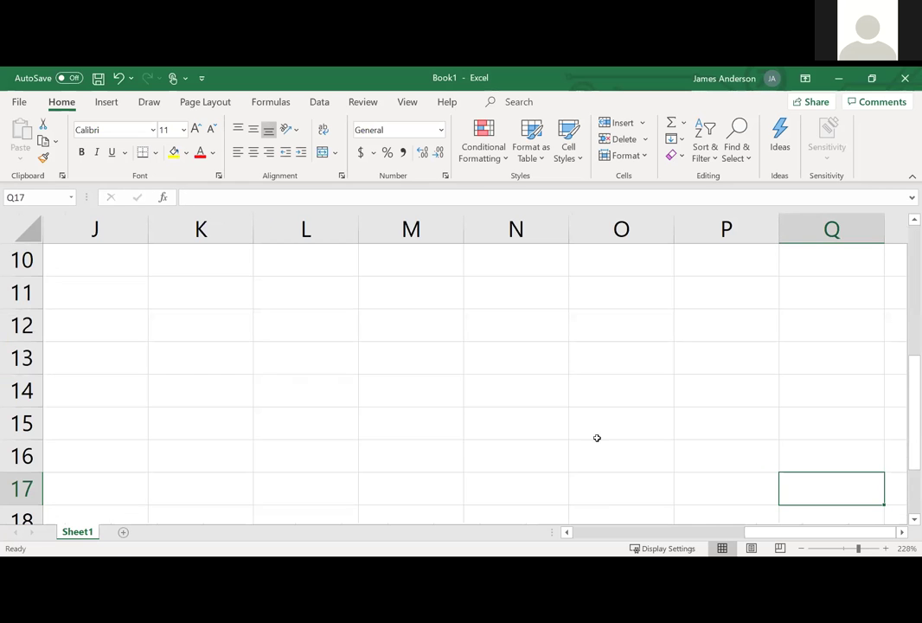
drag(757, 533, 482, 551)
scroll(128, 344, up, 1)
scroll(128, 345, up, 2)
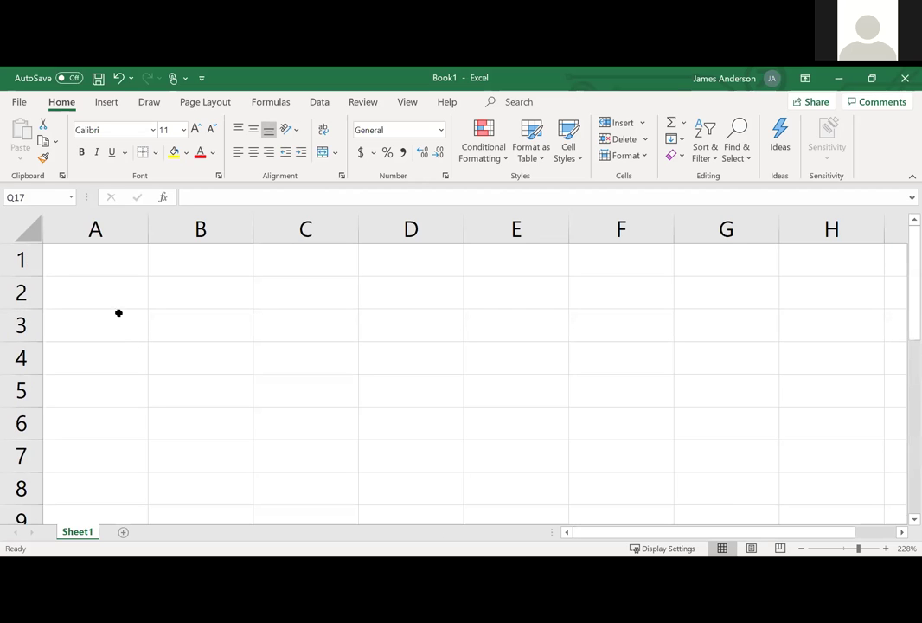
click(114, 267)
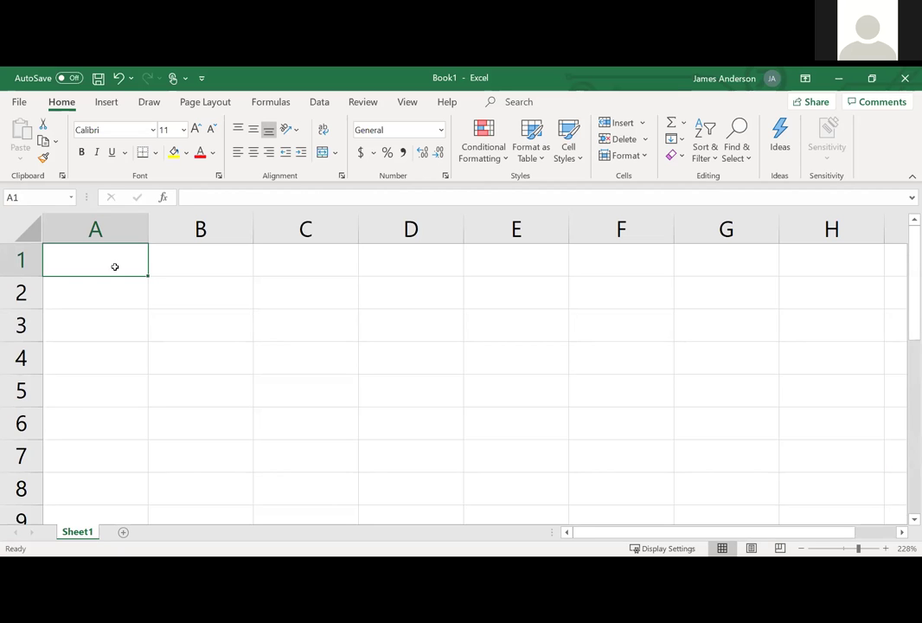
text(Ba)
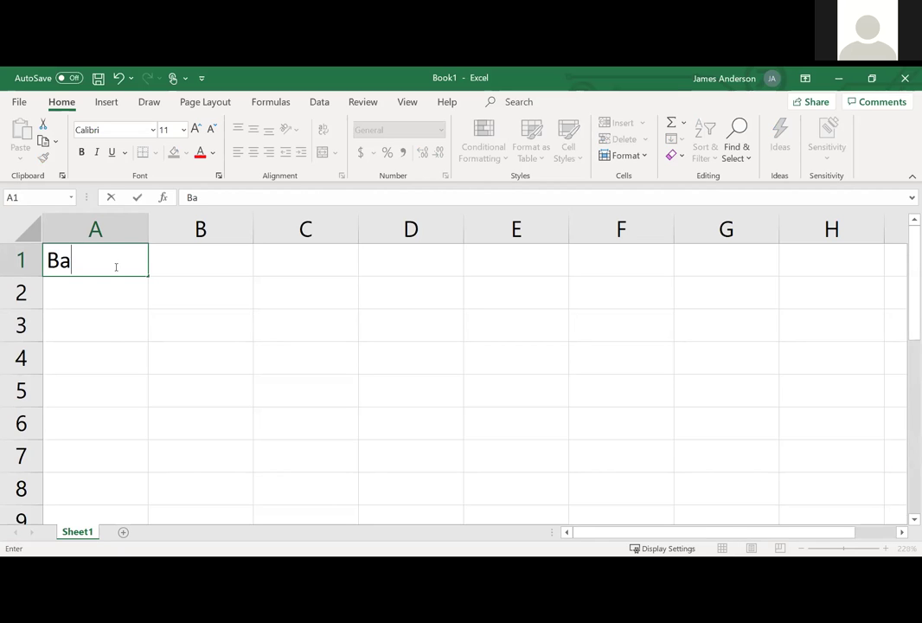
text(ck-to-k)
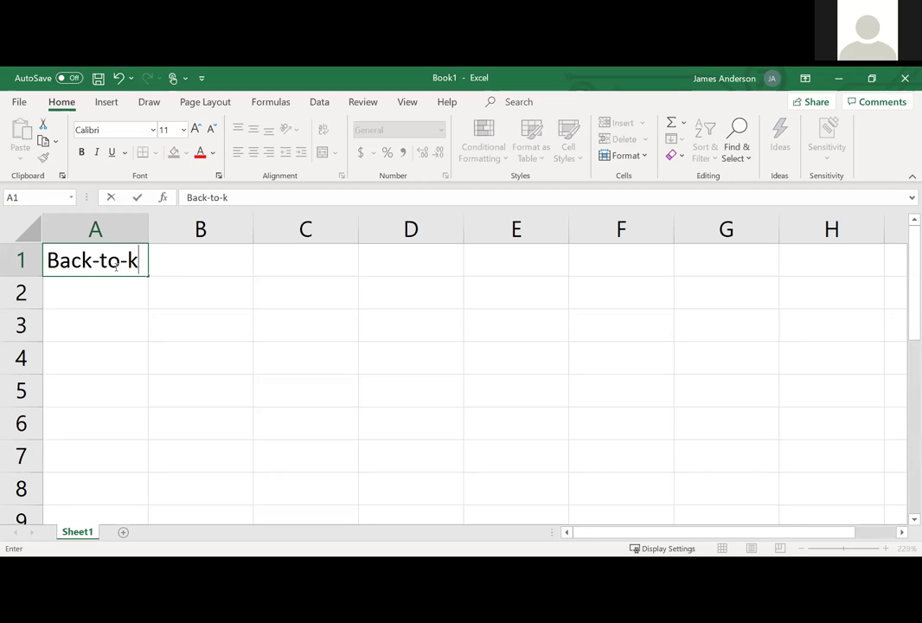
text(nee length is)
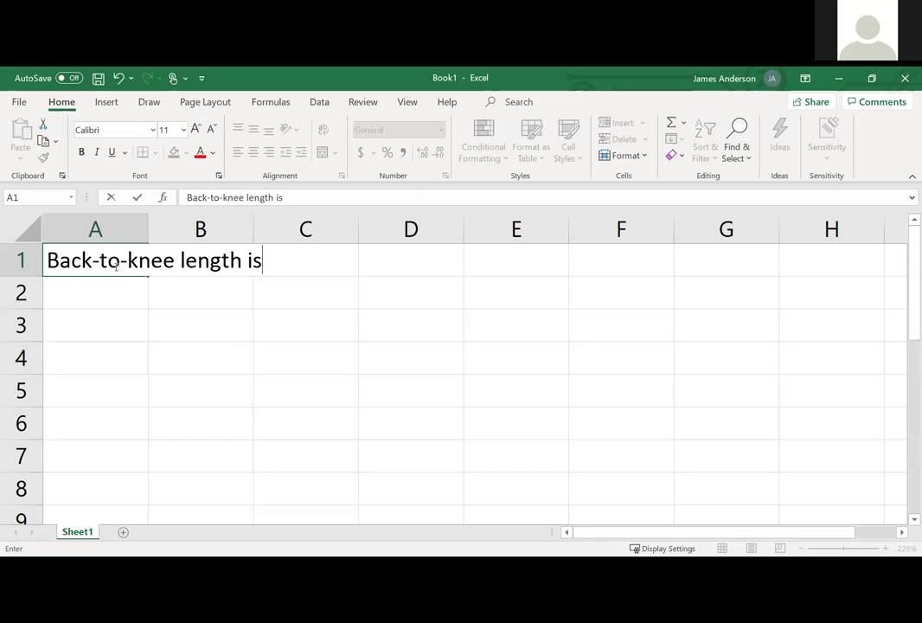
key(Return)
Label cell A2 "mu" and enter the mean 35 in B2
text(mu=)
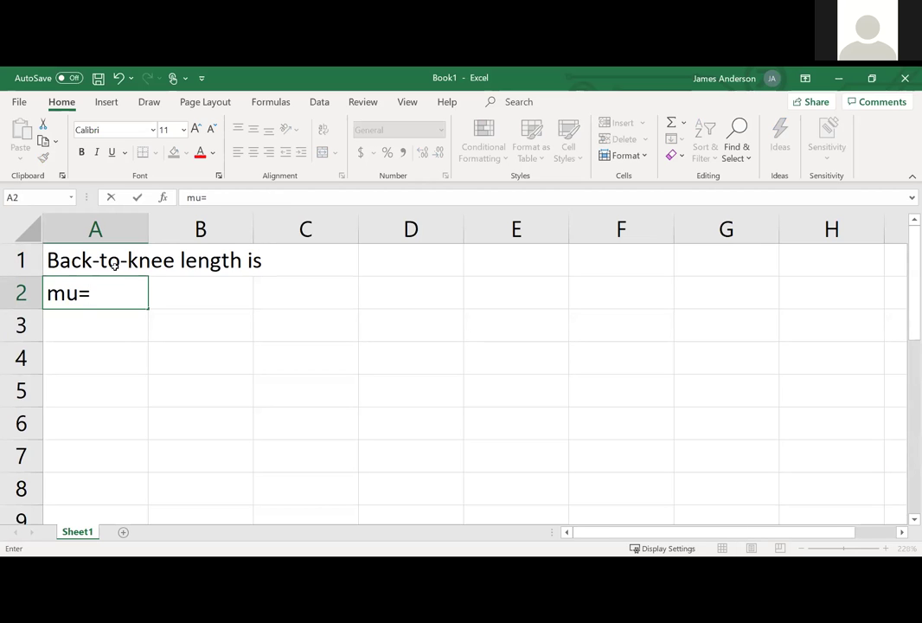
text(35in)
key(BackSpace)
key(BackSpace)
key(BackSpace)
key(BackSpace)
key(BackSpace)
key(Tab)
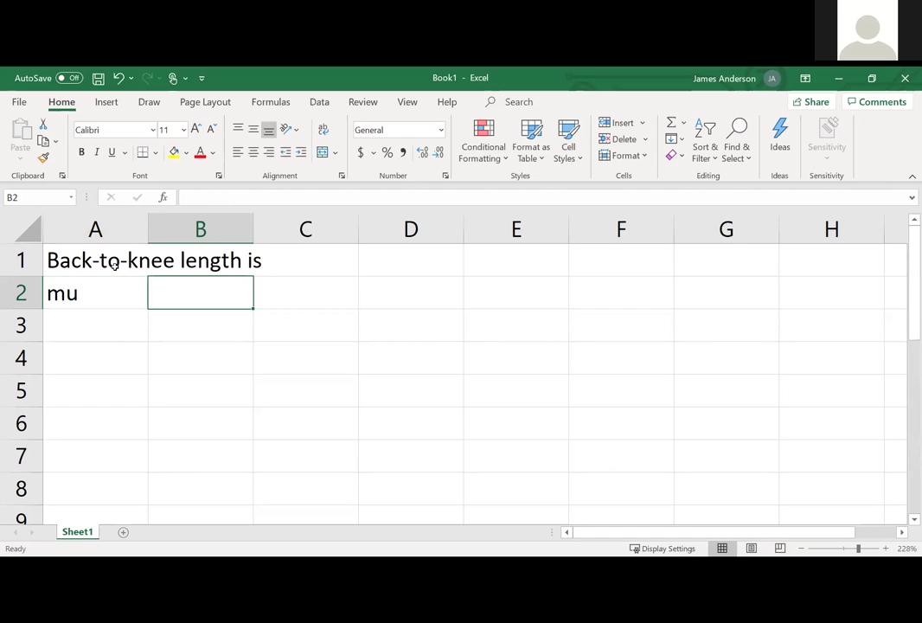
text(35)
key(Return)
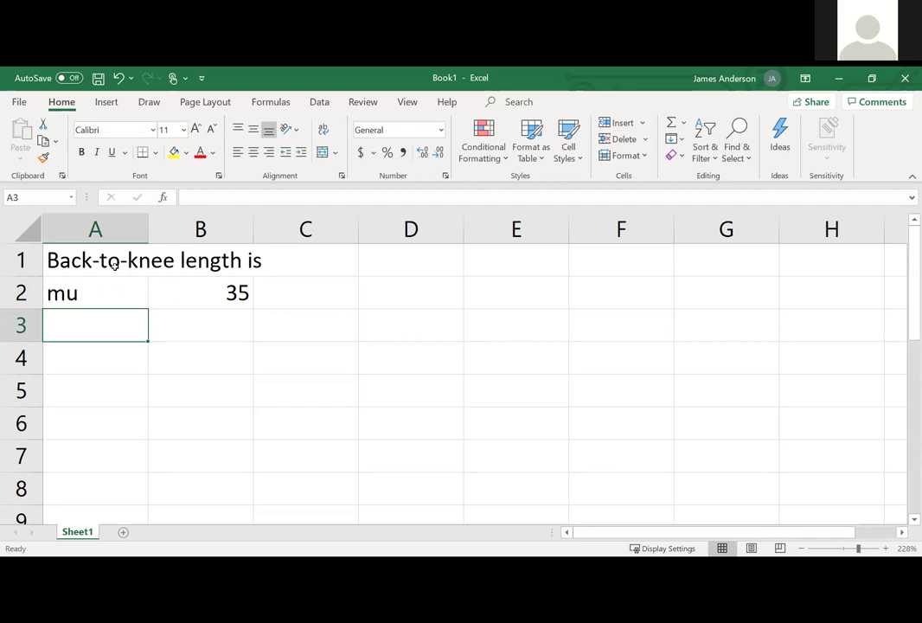
Label cell A3 "sd" and enter the standard deviation 1.1 in B3
text(sd)
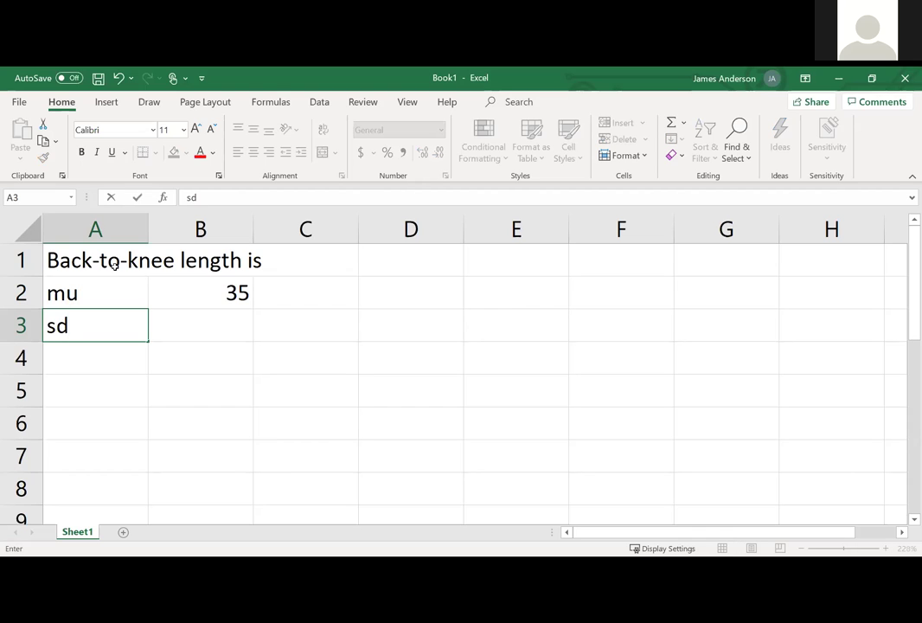
key(Tab)
text(1.1)
key(Tab)
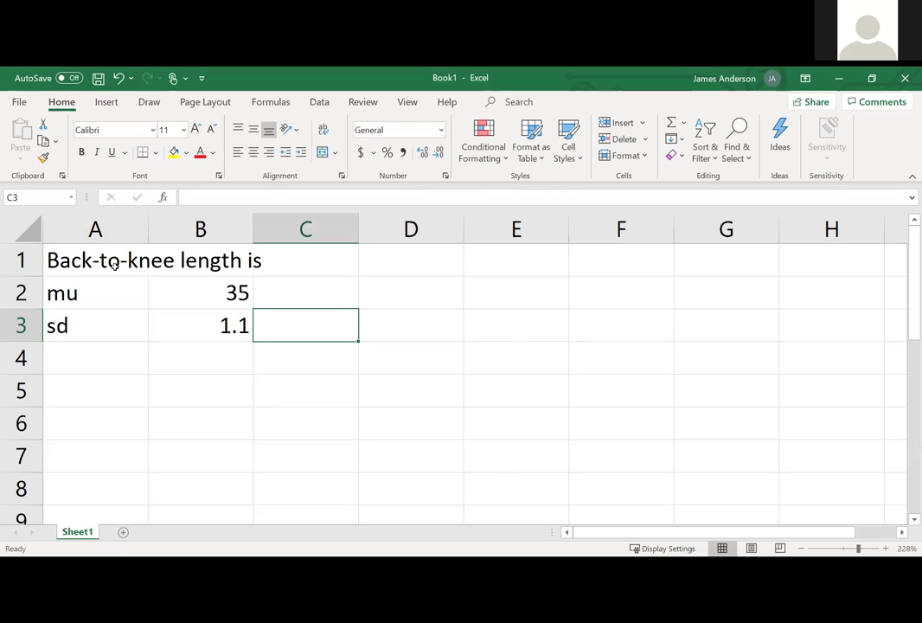
Label cell A4 "Critical Value" and enter .01 in B4
key(Down)
key(Left)
key(Down)
key(Left)
key(Up)
text(Z)
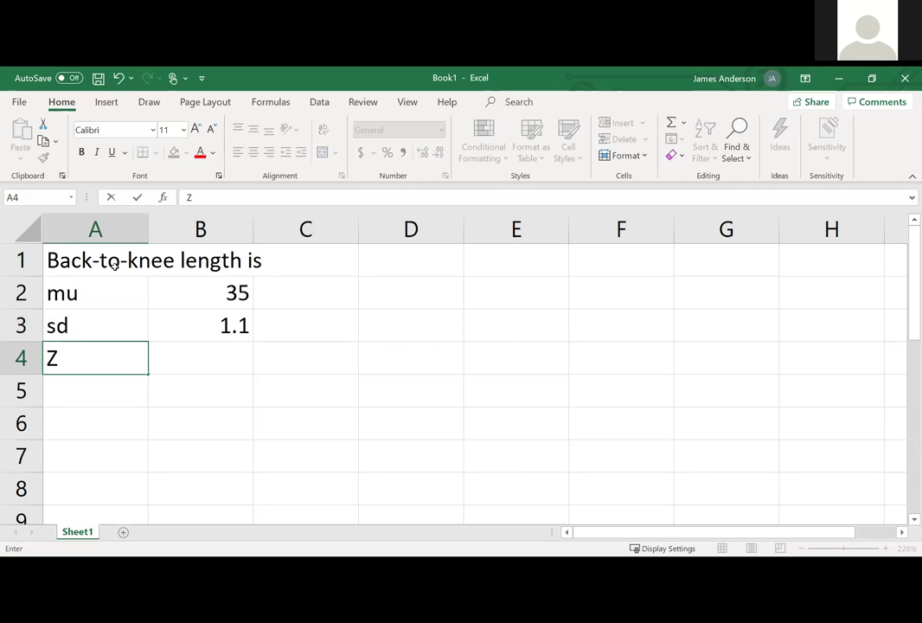
key(BackSpace)
text(Critical Value)
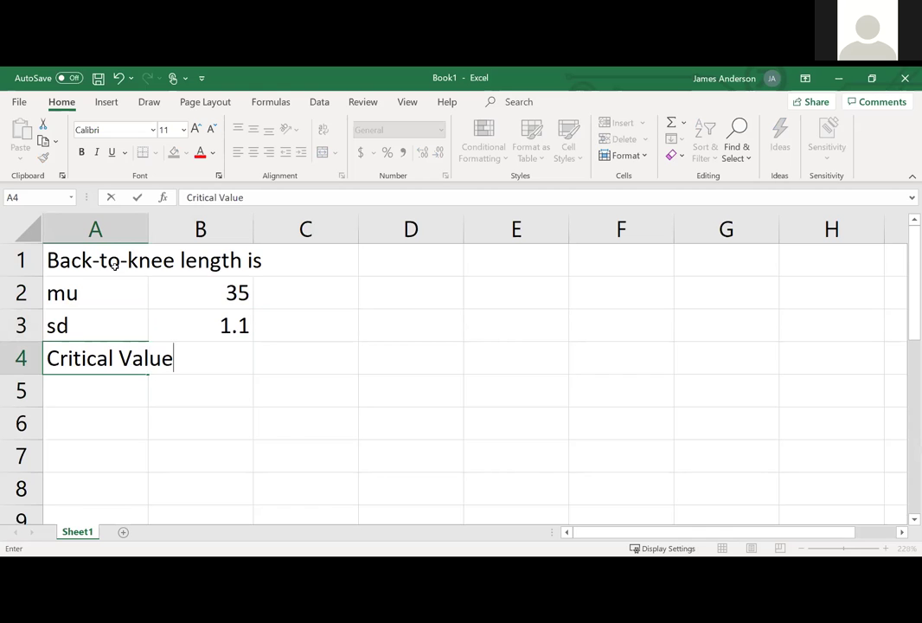
key(Tab)
text(.01)
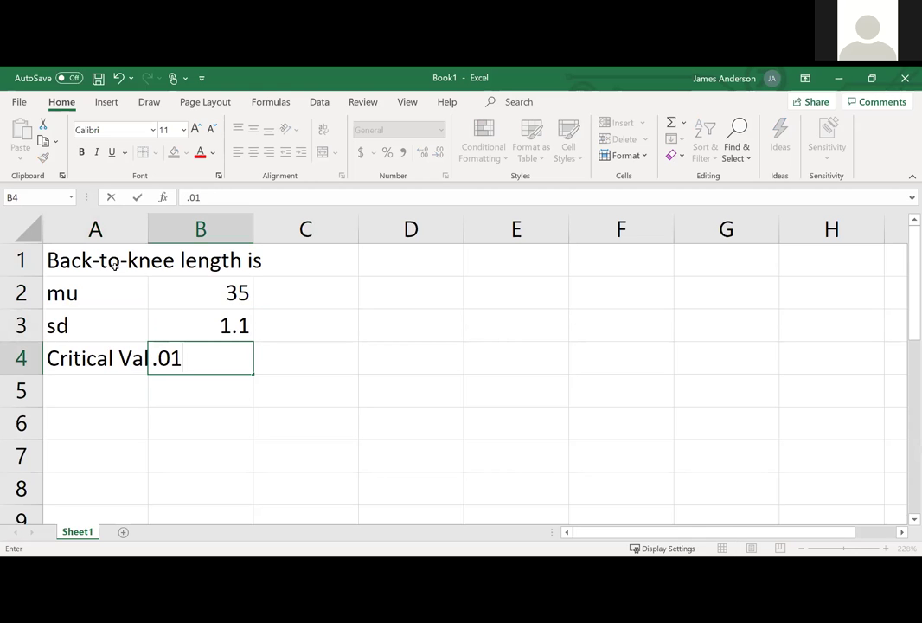
key(Return)
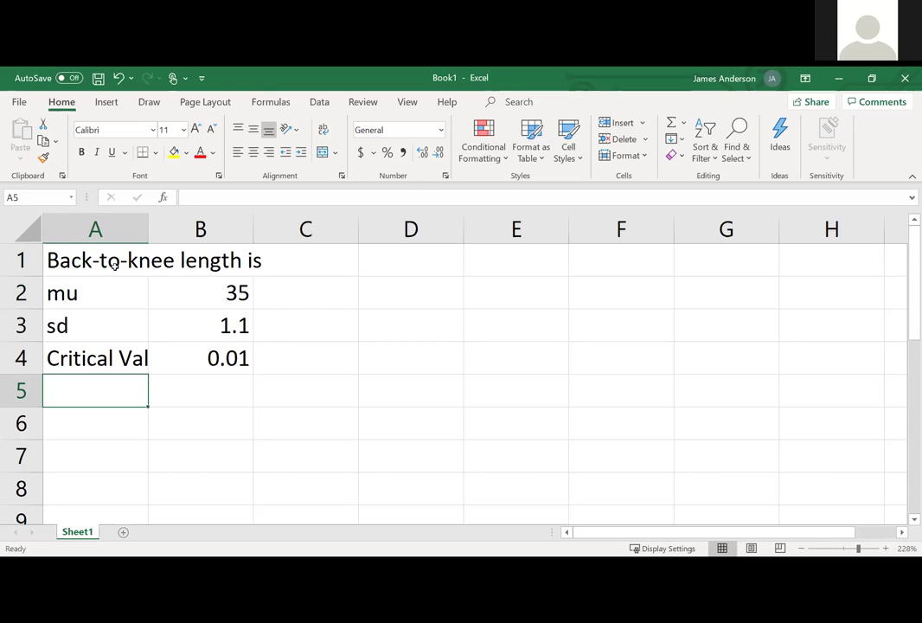
Enter the question "Is 37.4 significant" in cell A5
text(Is)
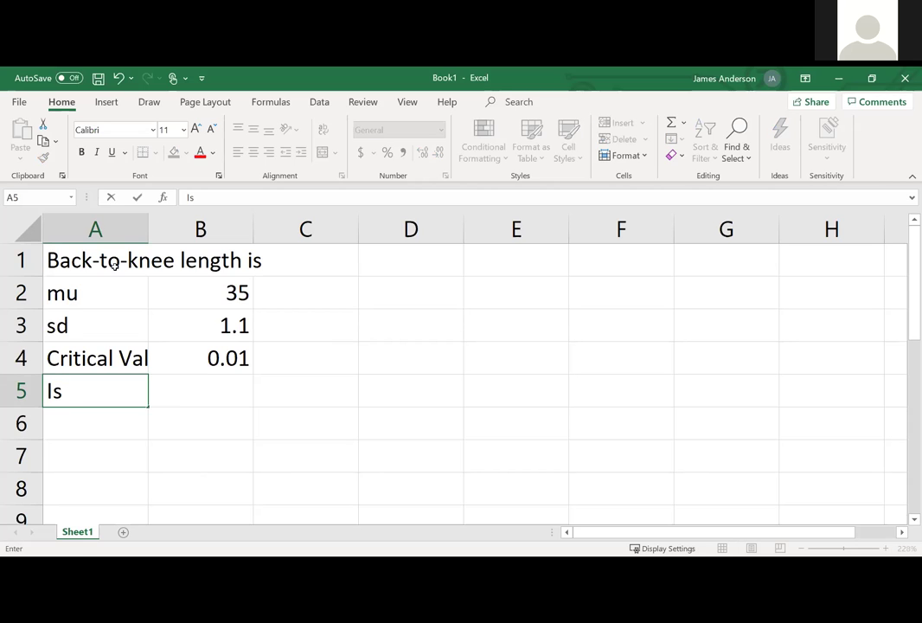
text( 37.4 significant)
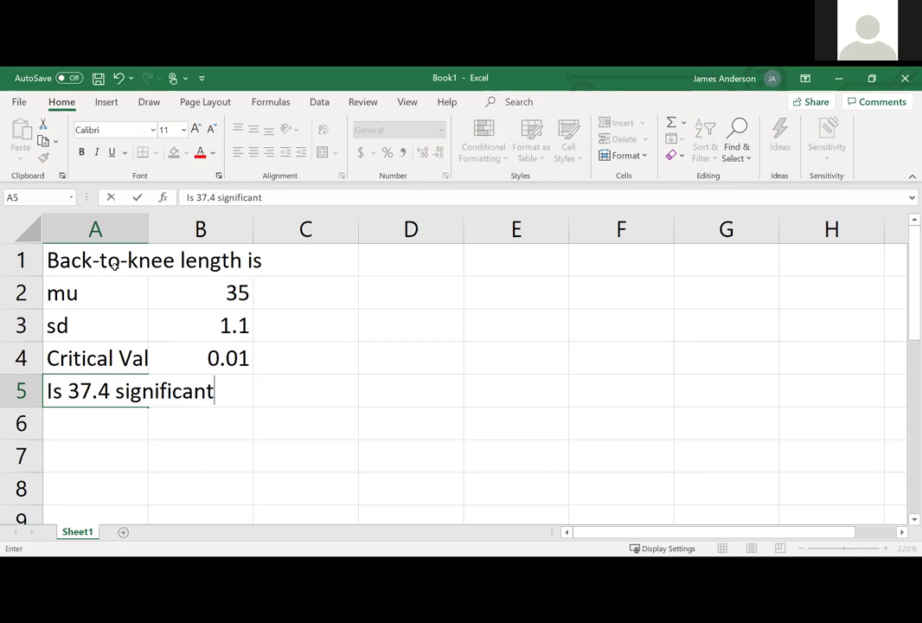
key(Return)
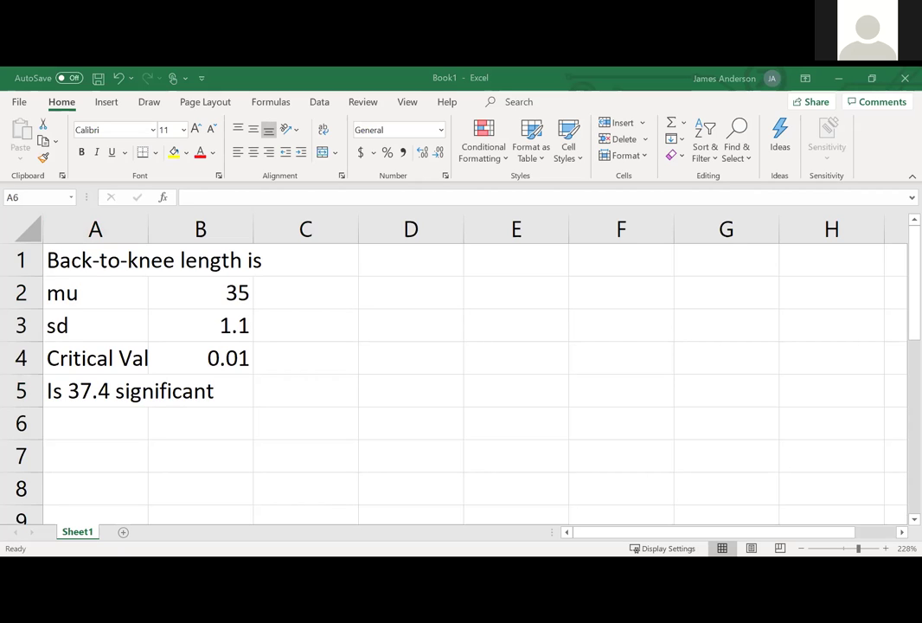
Switch to Chrome, search Google for "z table" and open the Z Score Table page on z-table.com
key(alt+Tab)
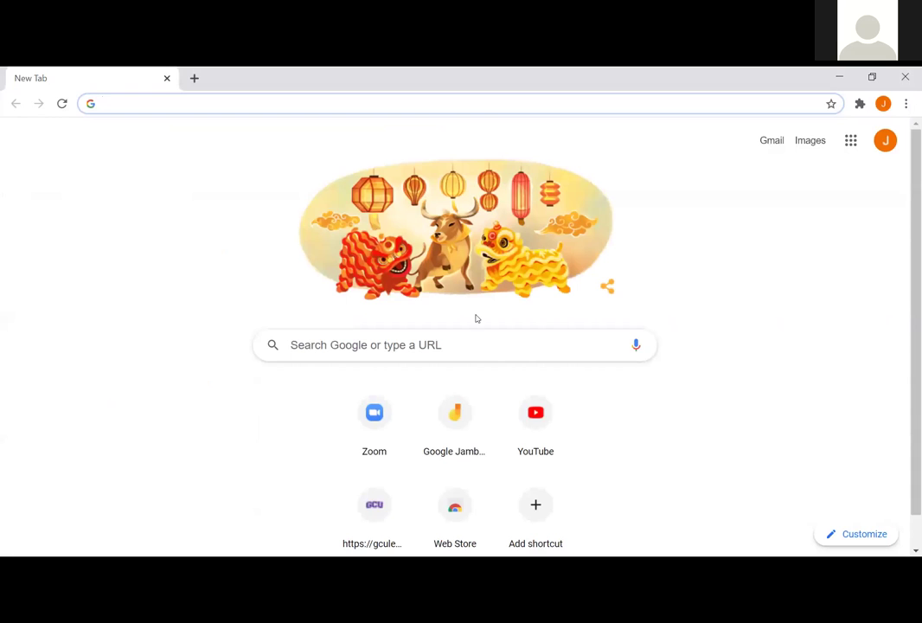
click(444, 345)
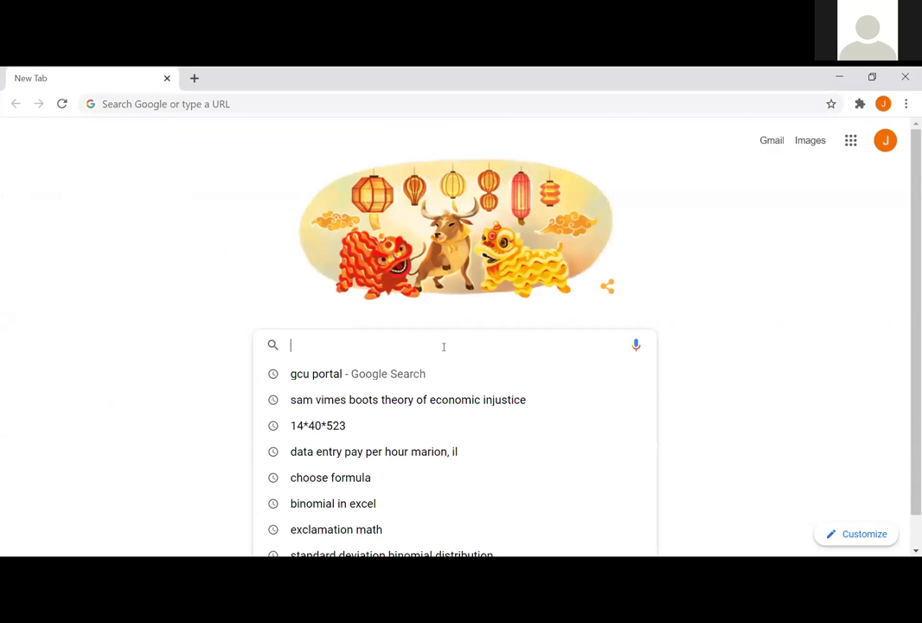
text(z table)
key(Return)
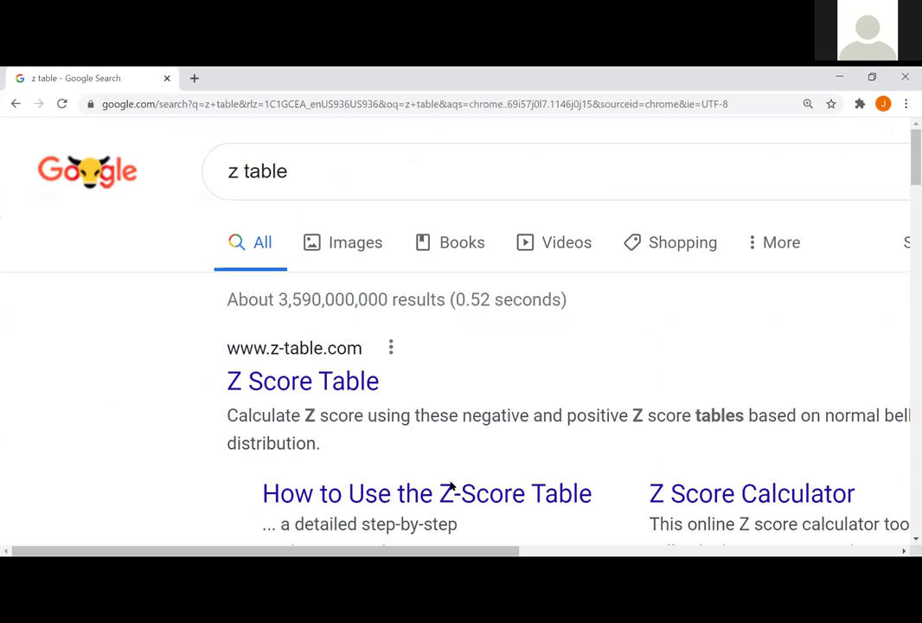
click(336, 383)
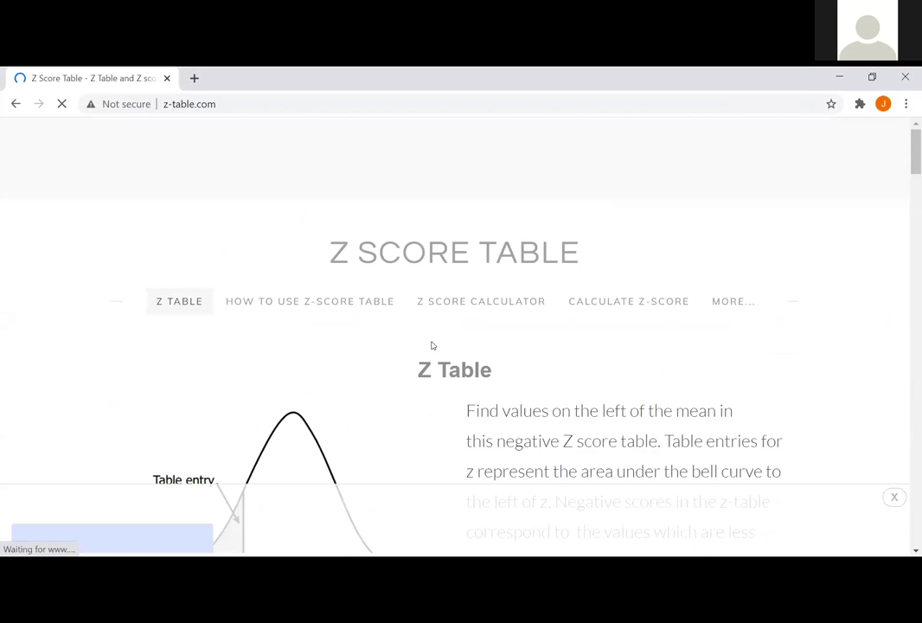
Examine the negative and positive z-score tables for the z value that corresponds to an area of .01
scroll(522, 292, down, 3)
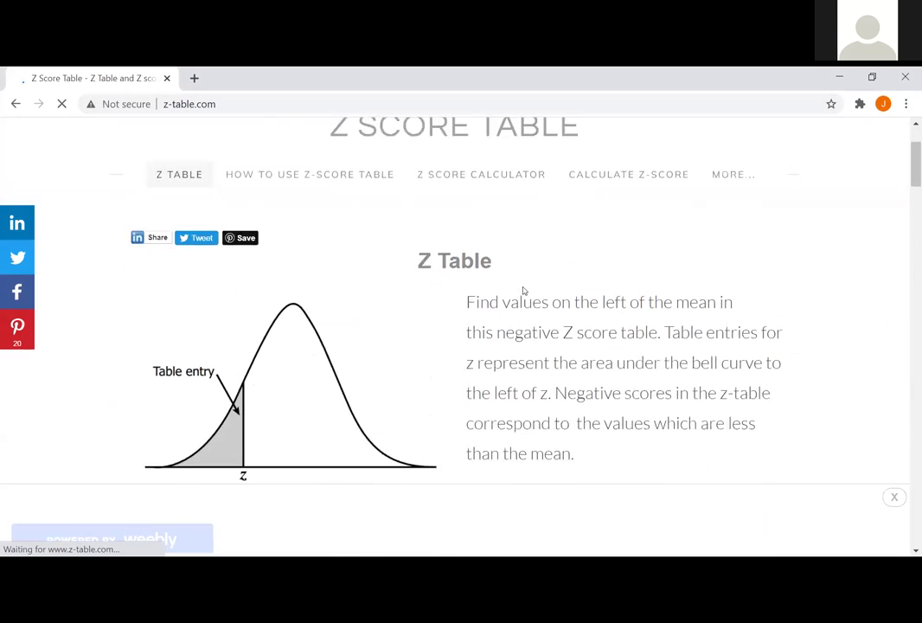
scroll(522, 291, down, 2)
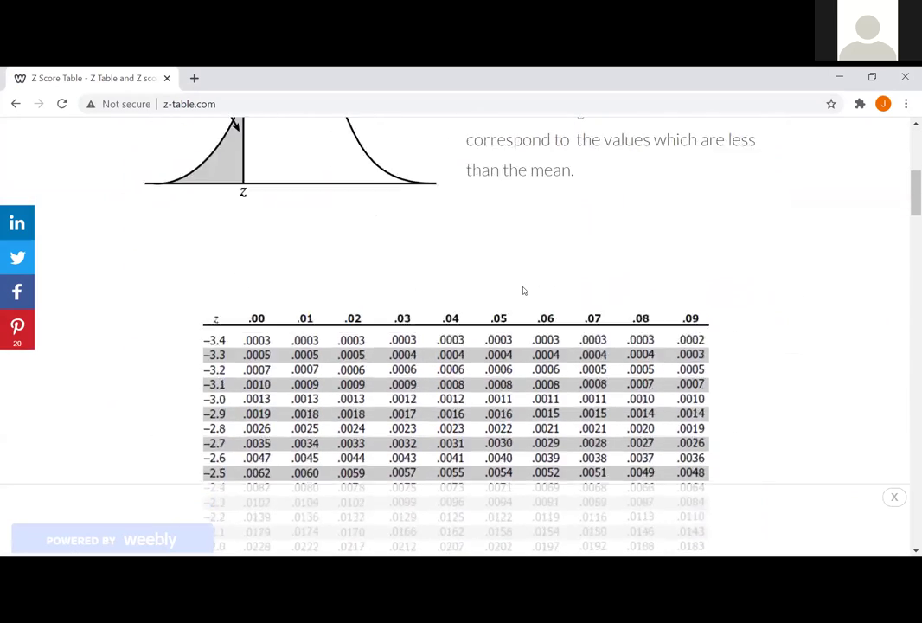
scroll(523, 291, up, 3)
scroll(522, 292, down, 12)
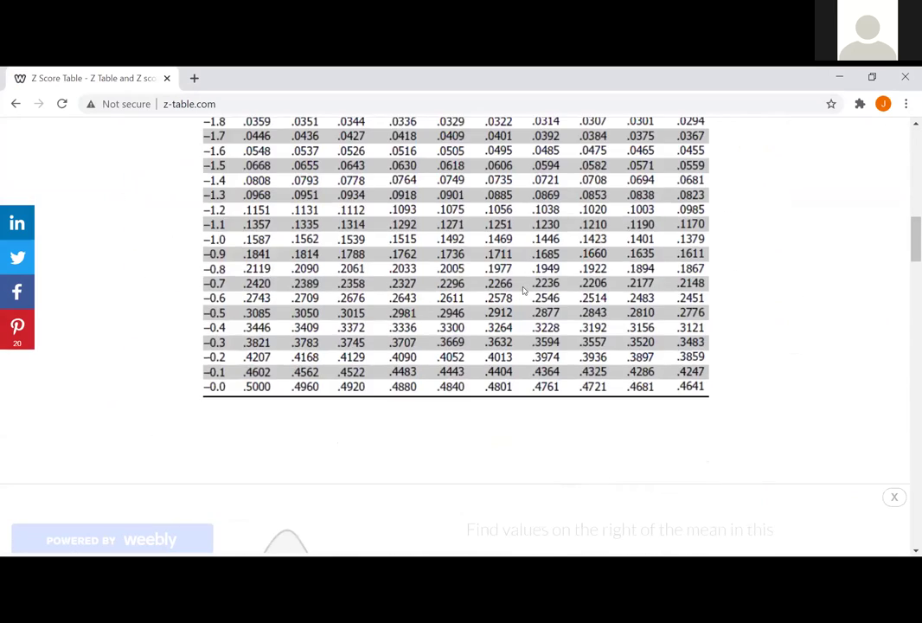
scroll(522, 291, down, 2)
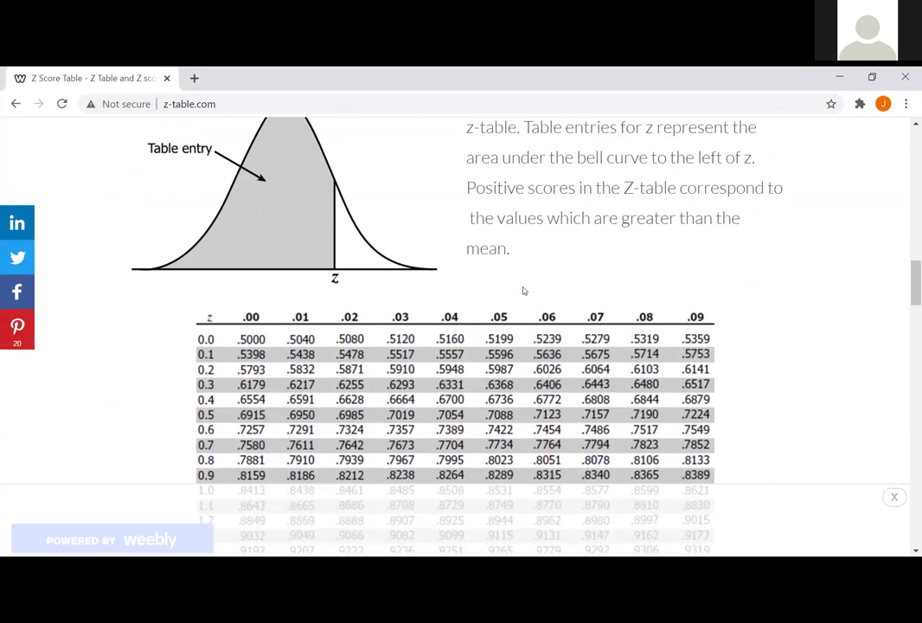
scroll(522, 291, down, 1)
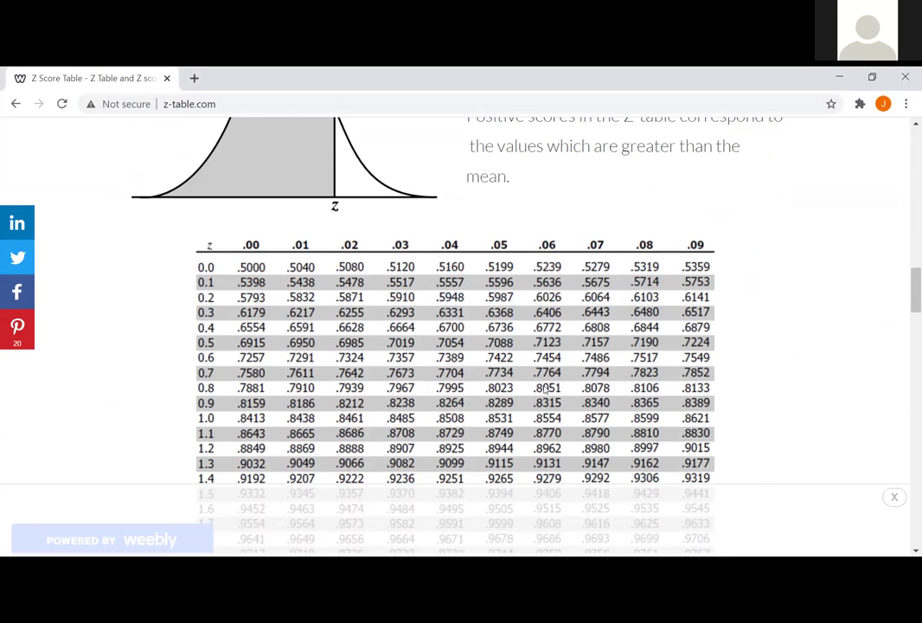
scroll(367, 304, down, 5)
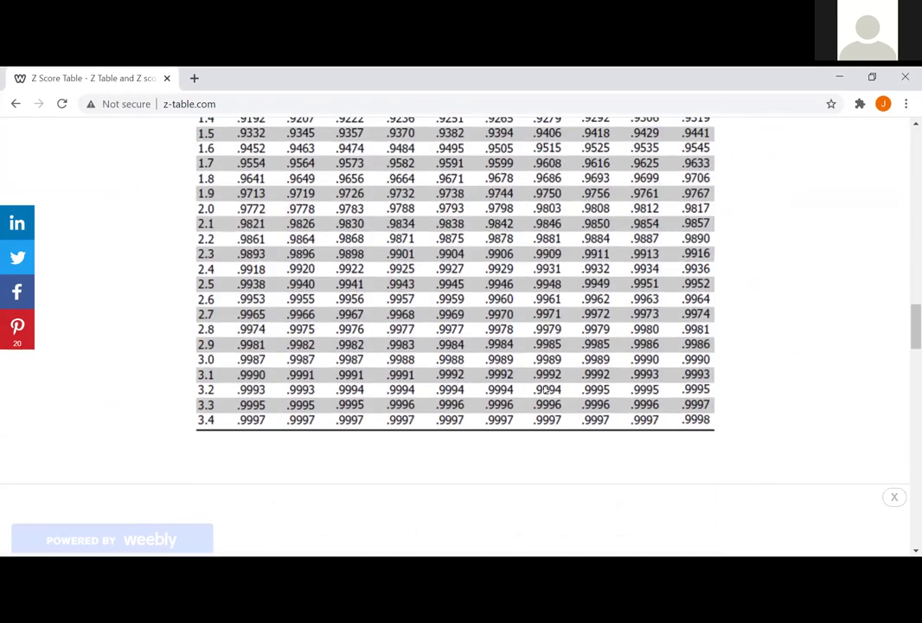
scroll(546, 391, up, 10)
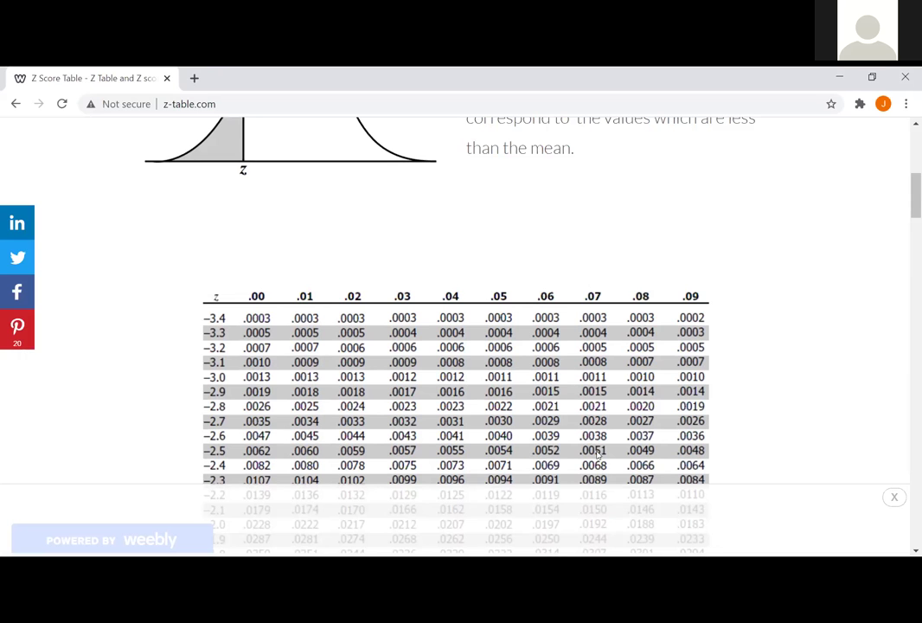
scroll(497, 385, down, 1)
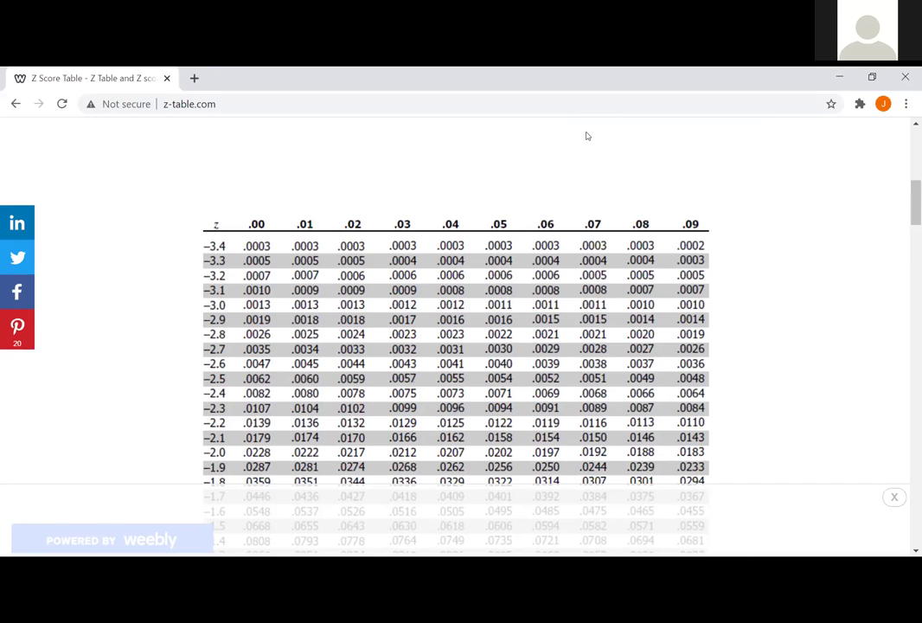
Switch back to Excel and enter "Z=-2.35" in cell C4 beside the critical value
key(alt+Tab)
key(Right)
key(Right)
key(Up)
key(Up)
key(Up)
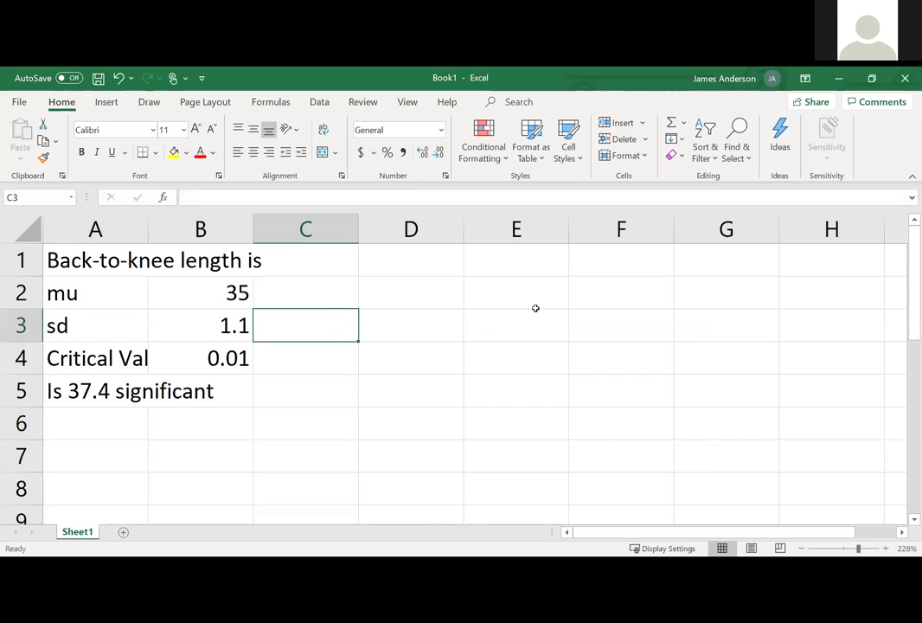
key(Down)
text(Z=)
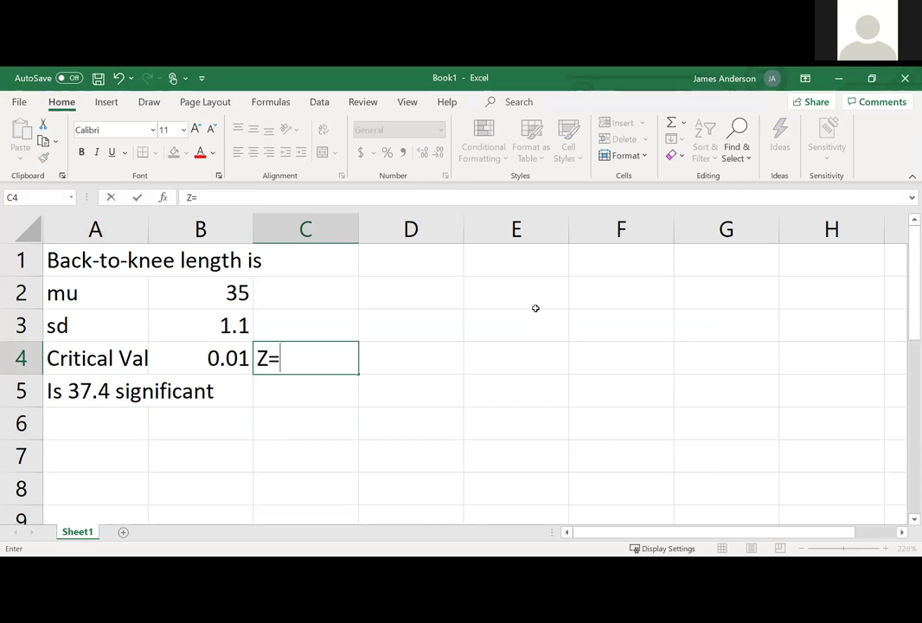
text(-2.35)
key(Return)
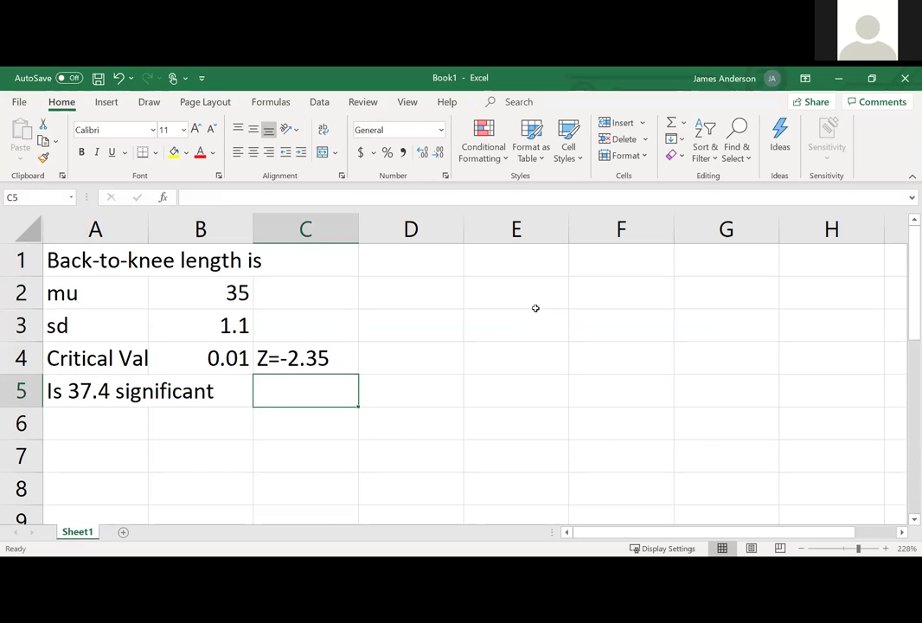
key(Up)
key(Right)
text(=z)
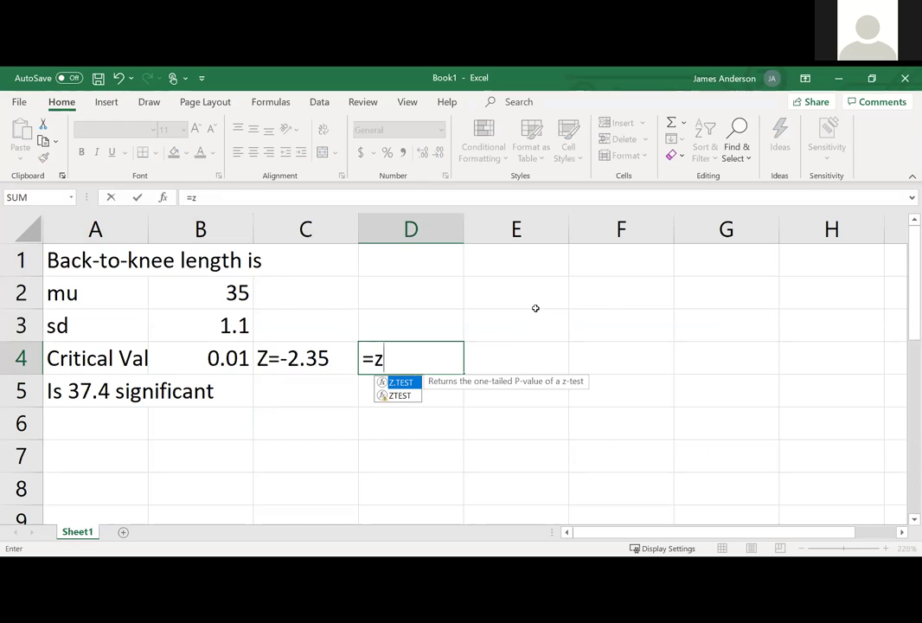
key(BackSpace)
key(BackSpace)
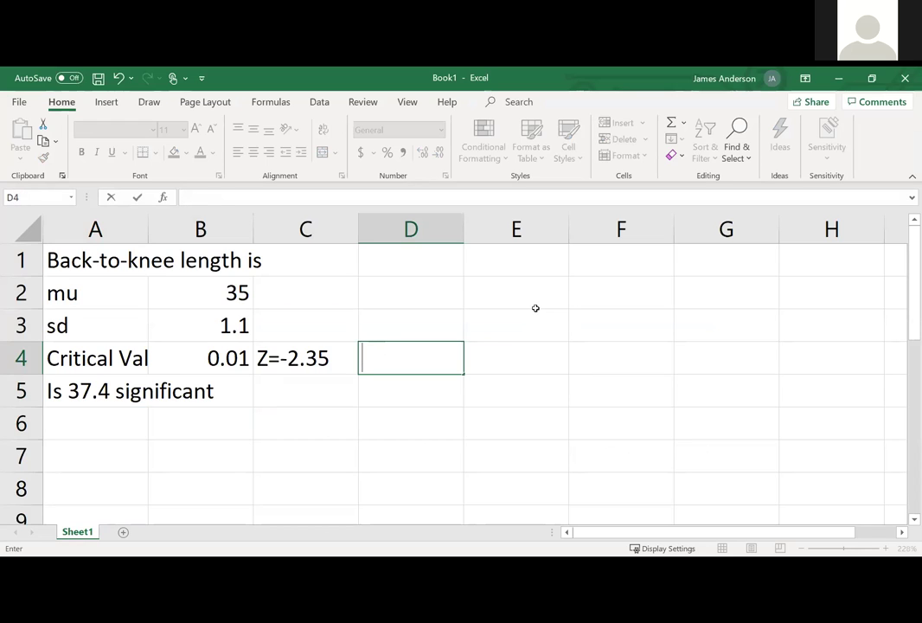
key(Return)
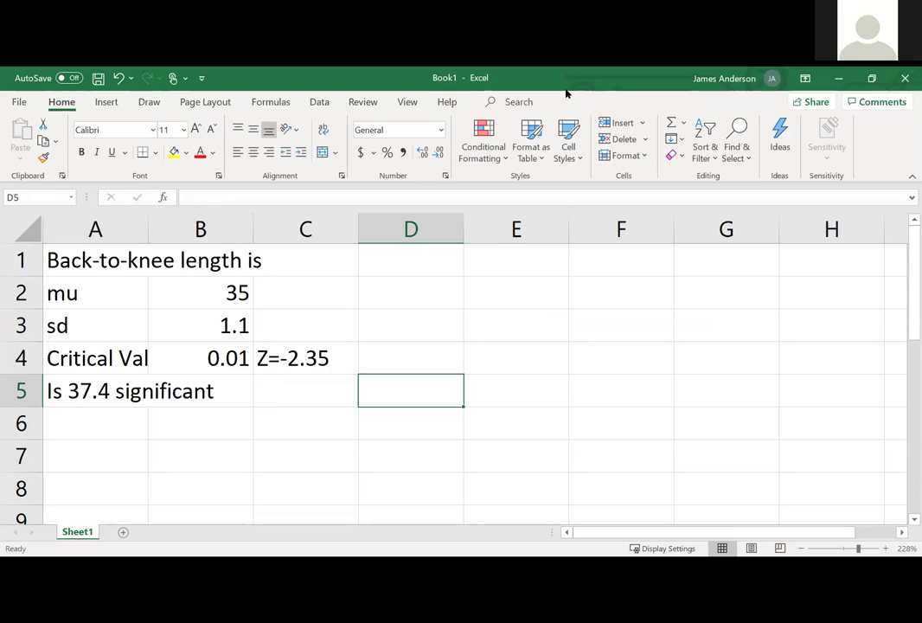
Switch to Chrome, search Google for "z value lookup in excel" and highlight the function name NORMSDIST in the featured answer
key(alt+Tab)
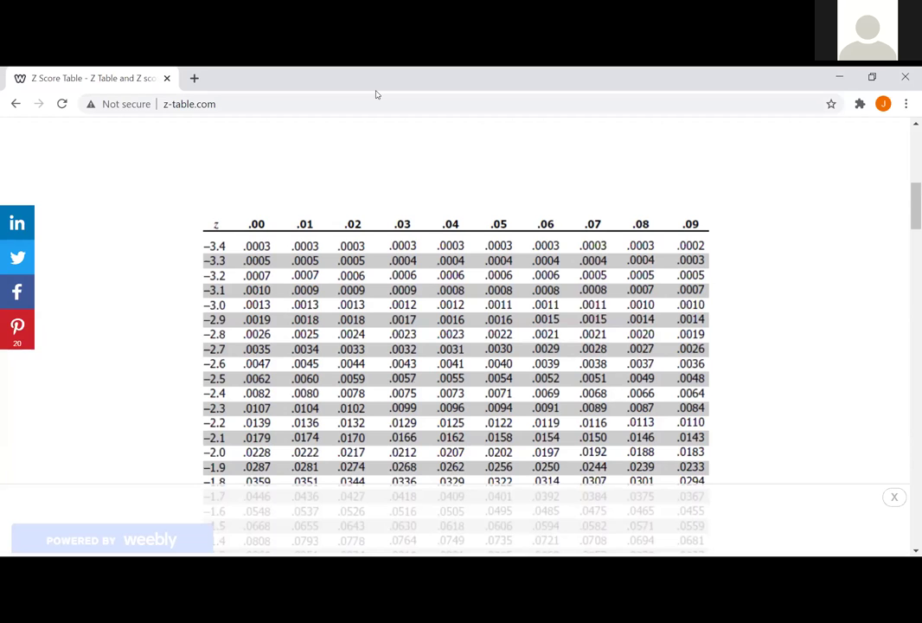
click(220, 104)
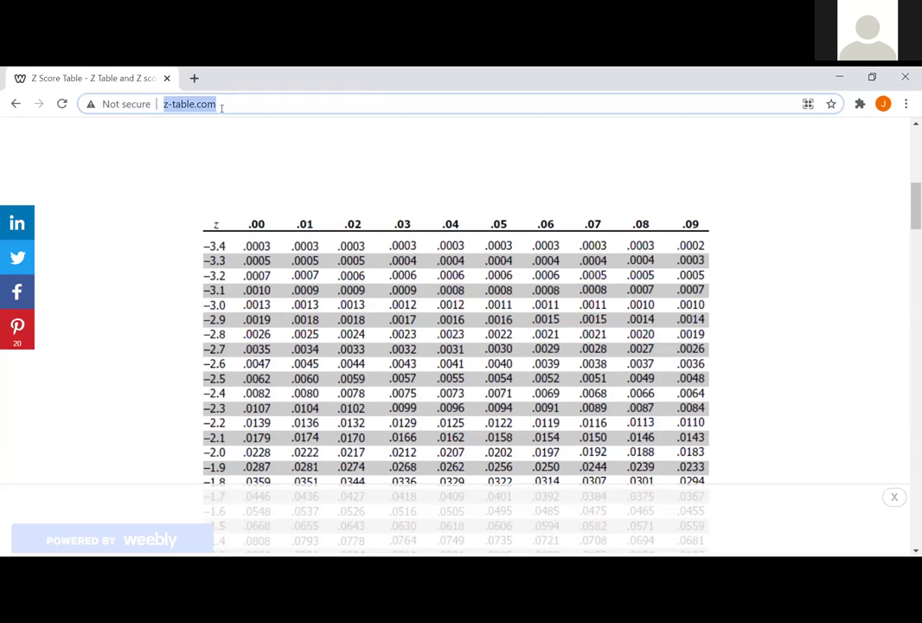
text(z value lo)
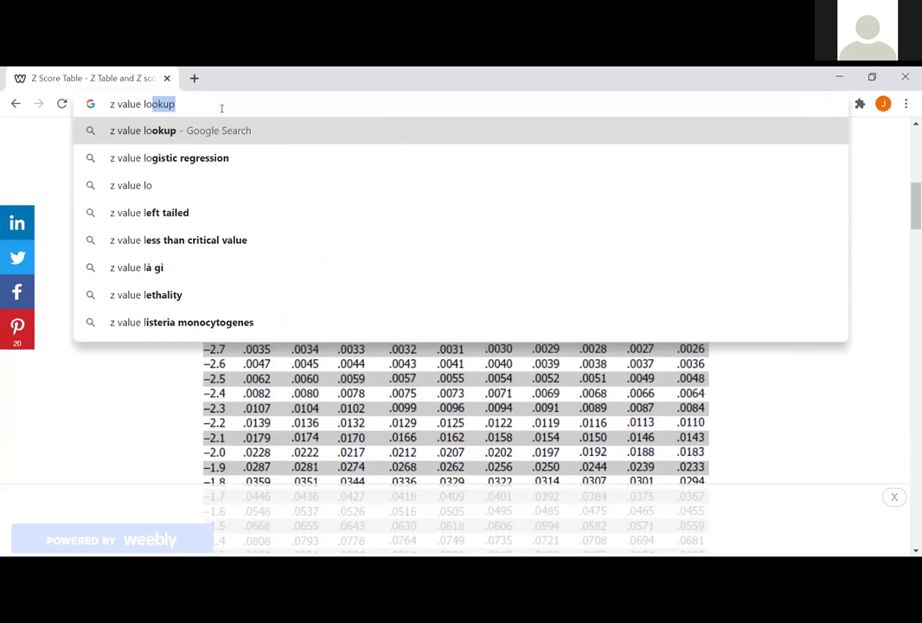
text(okup in excel)
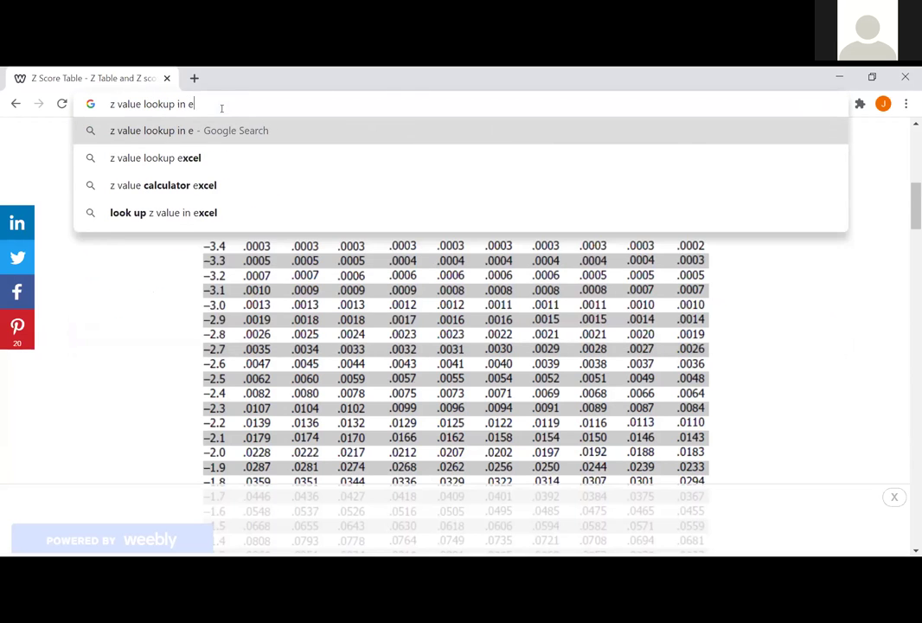
key(Return)
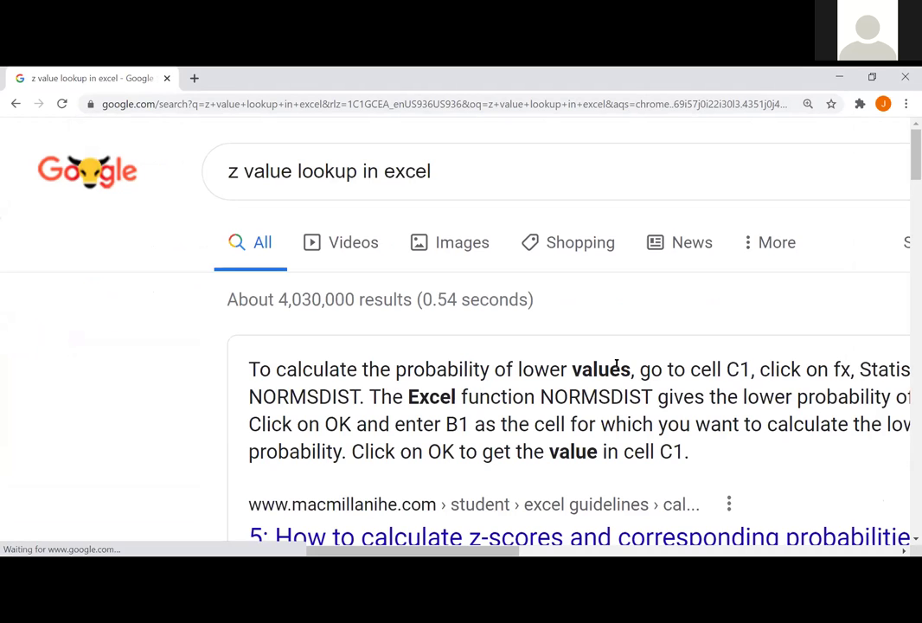
double_click(334, 396)
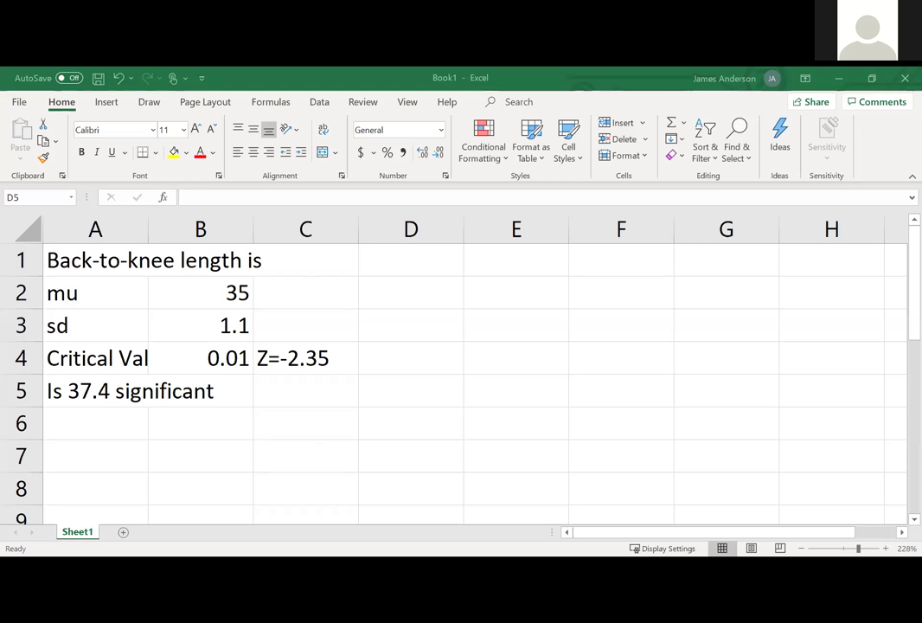
Switch back to Excel and try a NORM.DIST formula with .01 as x in cell D4, then cut it back to "=NORM"
click(375, 353)
text(=)
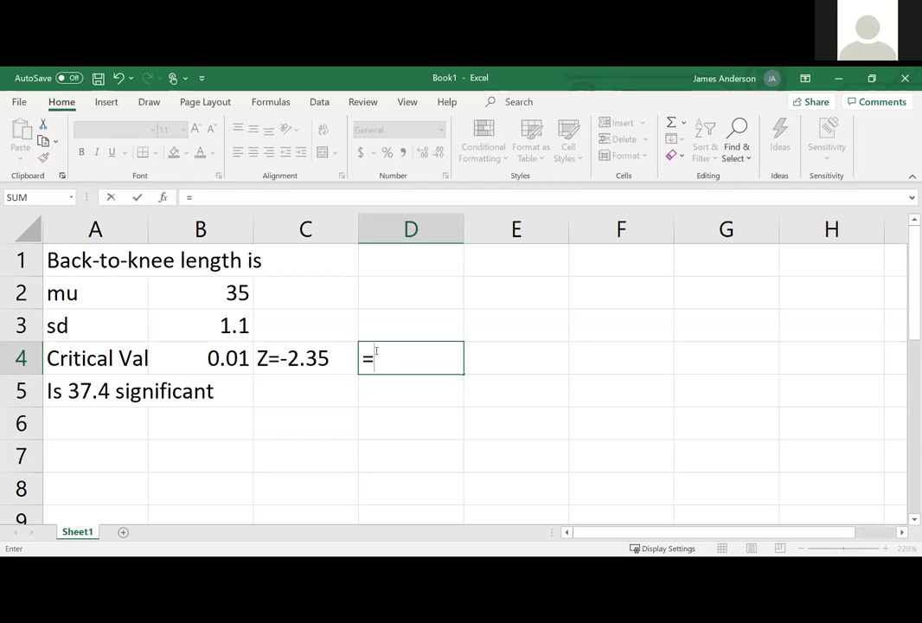
text(norm)
key(Tab)
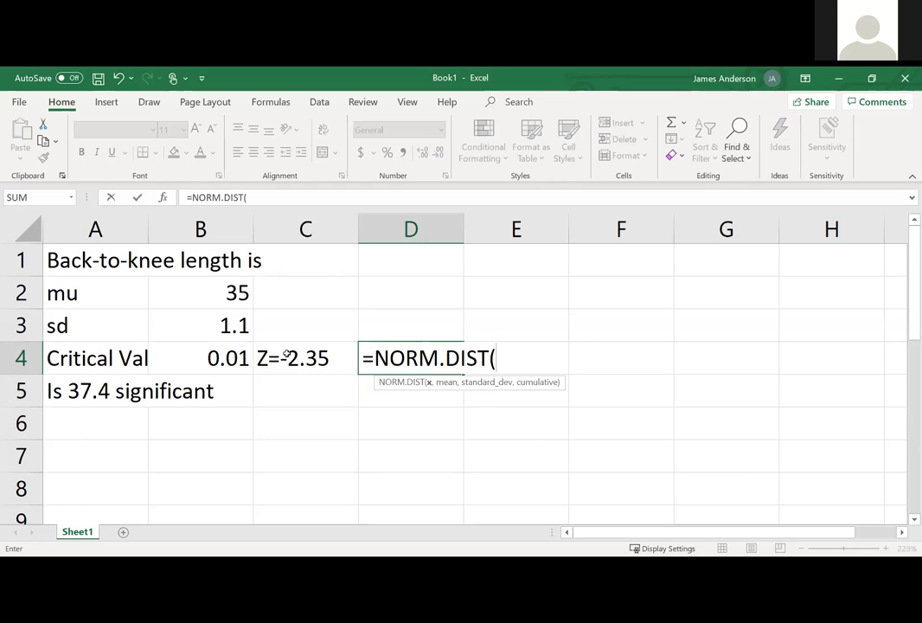
text(.01)
key(BackSpace)
key(BackSpace)
key(BackSpace)
key(BackSpace)
key(BackSpace)
key(BackSpace)
key(BackSpace)
key(BackSpace)
key(BackSpace)
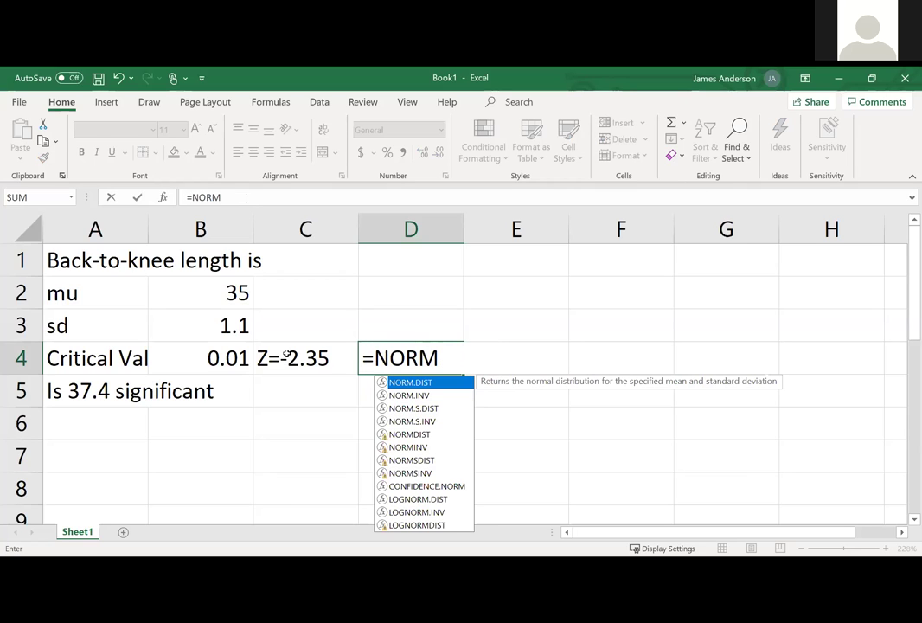
Look through the suggested NORM functions for the unfinished formula in D4, then clear the cell
key(Down)
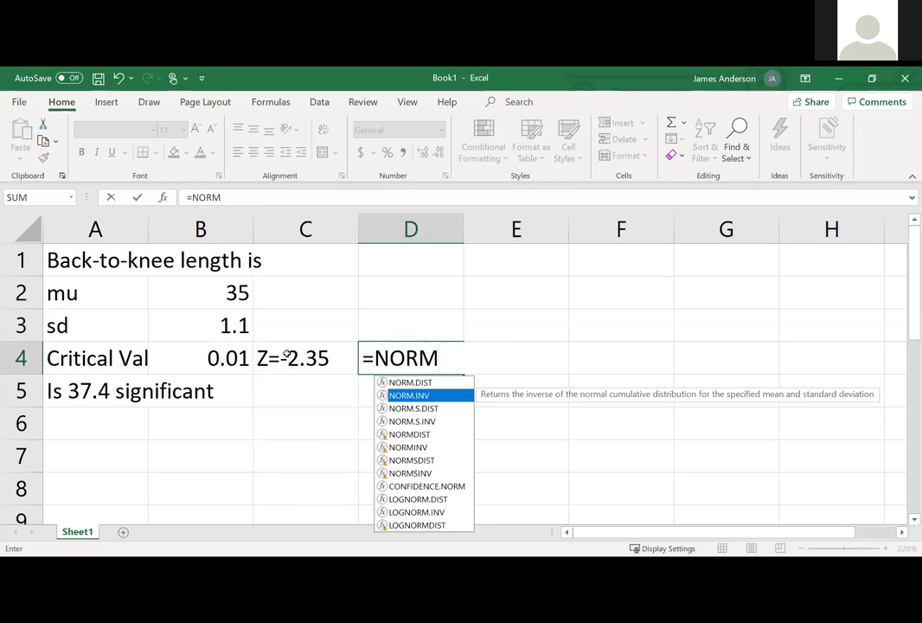
key(Down)
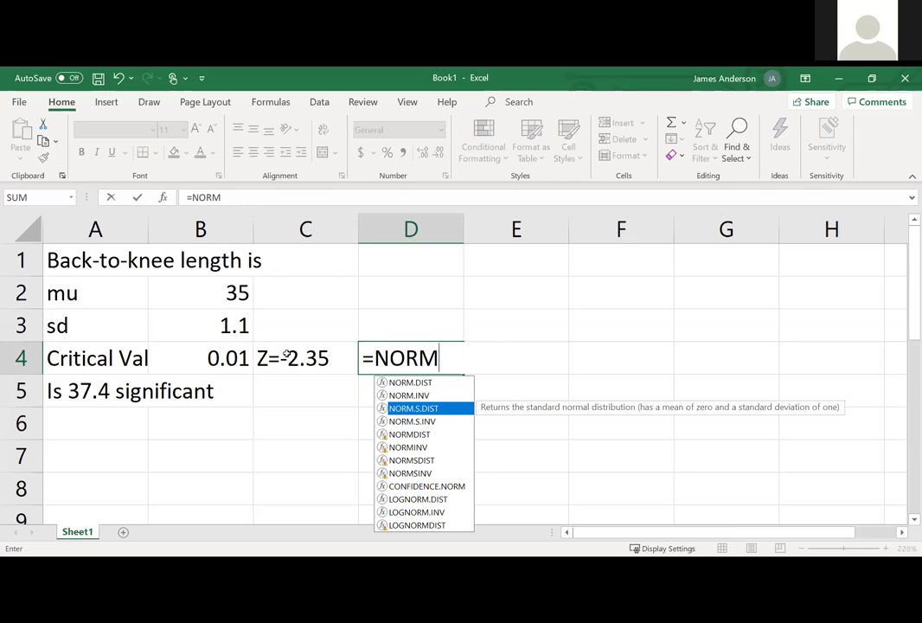
key(Down)
key(Down)
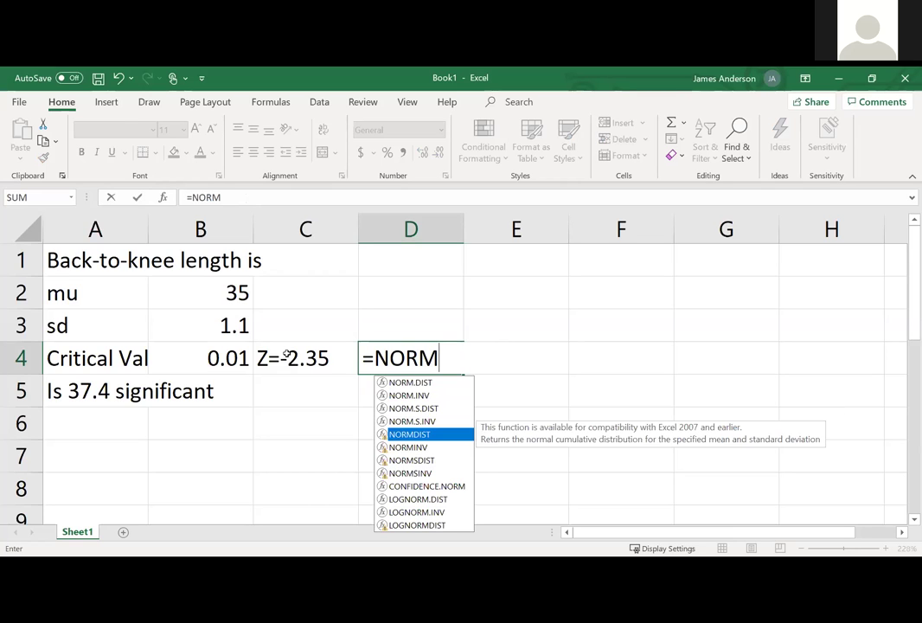
key(Escape)
click(286, 353)
key(Right)
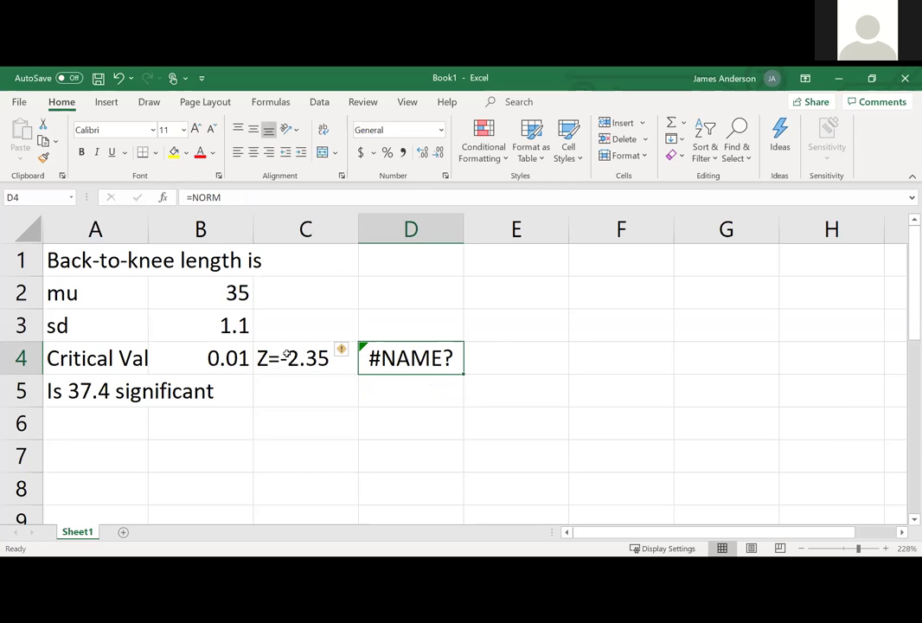
key(Delete)
key(Left)
key(Left)
key(Down)
key(Right)
key(Up)
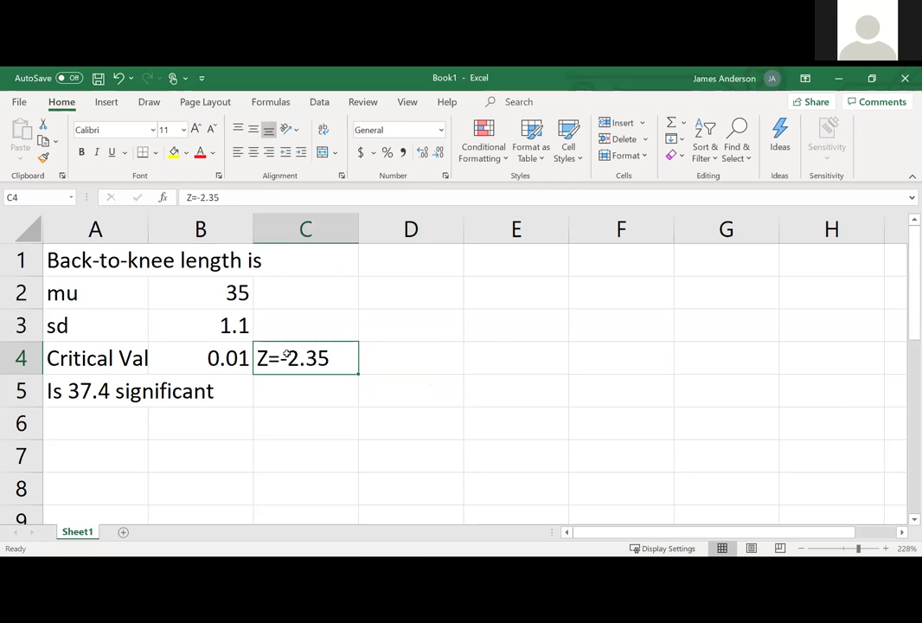
Start a formula note in cell A6 with the text "x+-z*"
key(Down)
key(Down)
key(Left)
key(Down)
key(Left)
key(Up)
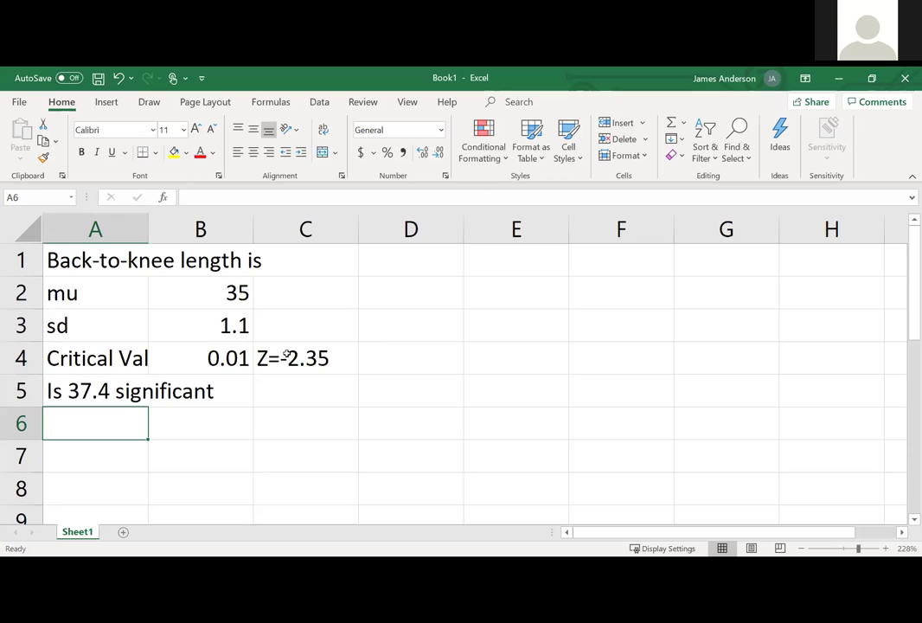
text(x=)
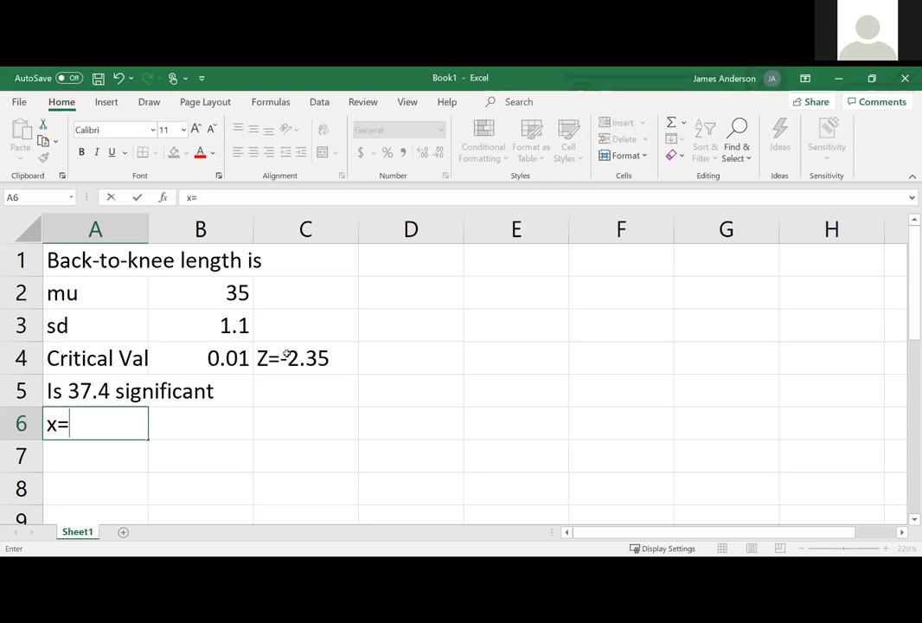
key(BackSpace)
text(+-z)
text(*as/)
key(BackSpace)
key(BackSpace)
key(BackSpace)
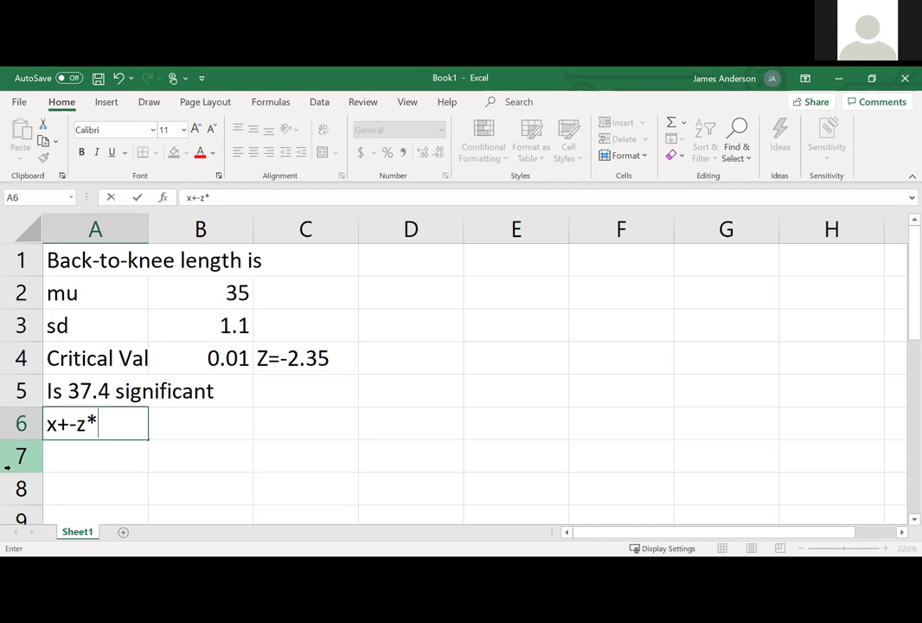
Complete the note in cell A6 so that it reads "x+-z*x-mu.sd"
text(mu/sd)
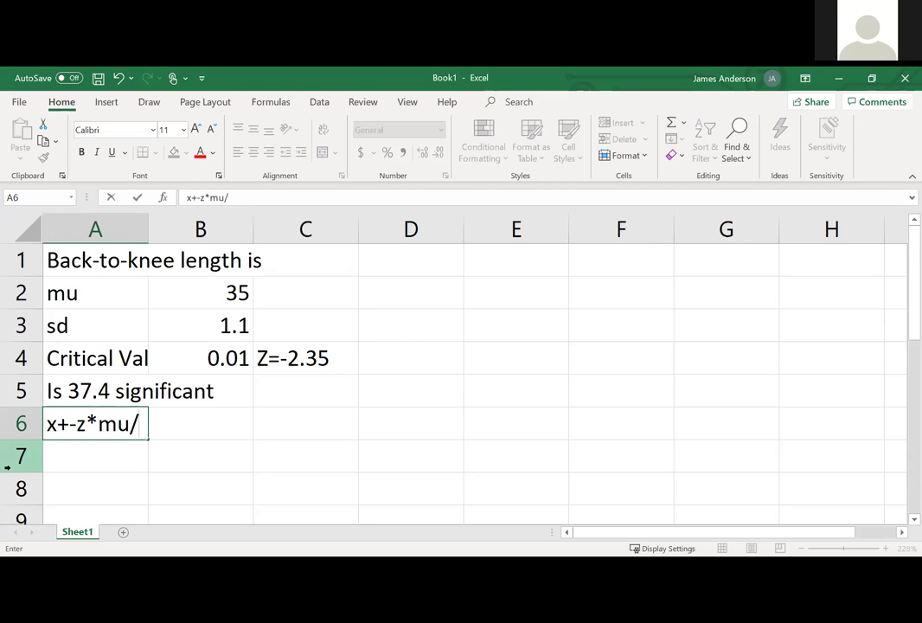
key(BackSpace)
key(BackSpace)
key(BackSpace)
key(BackSpace)
key(BackSpace)
text(x-me)
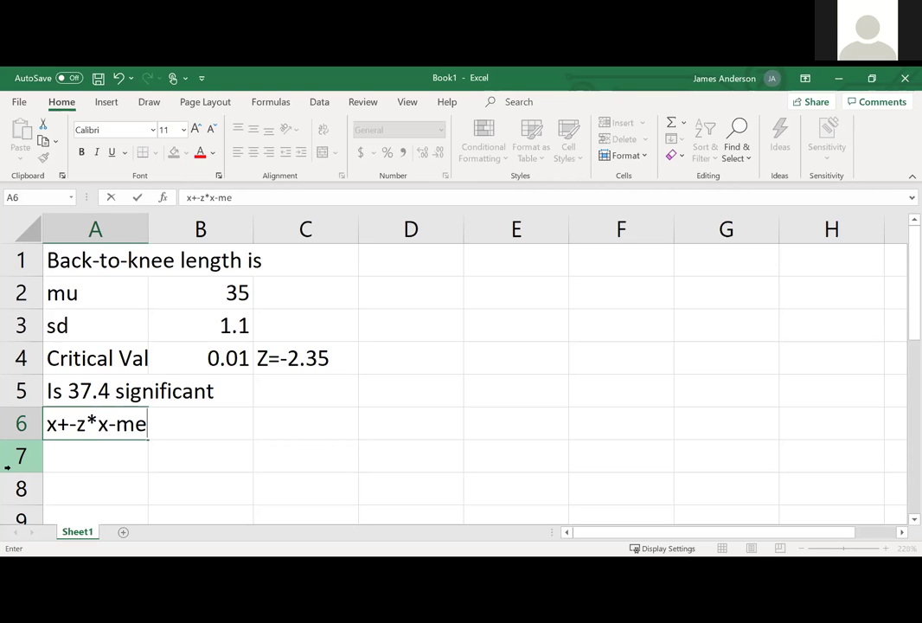
key(BackSpace)
text(u.sd)
key(Return)
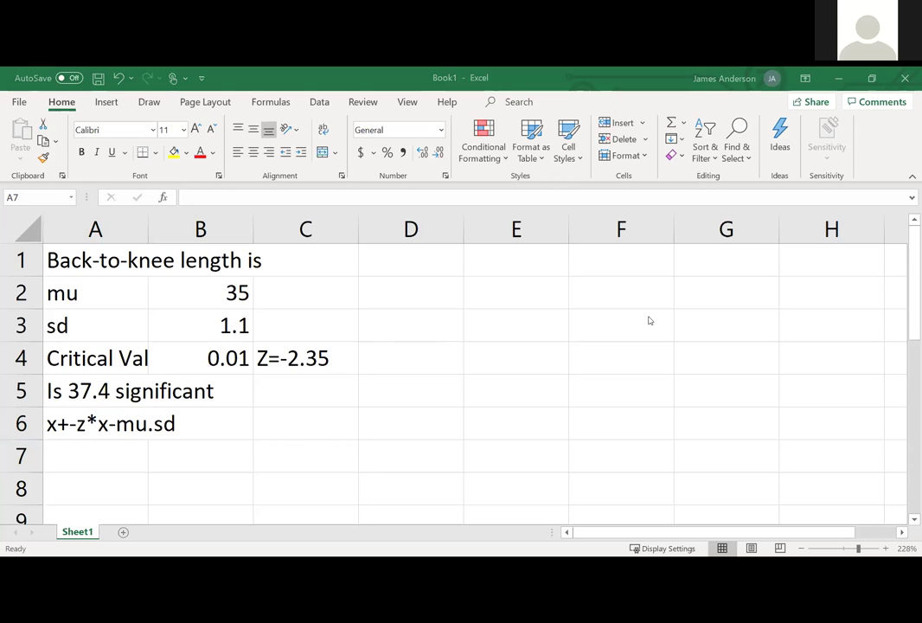
Replace the note in cell A6 with the z-score equation "z=x-mu/sd"
click(159, 421)
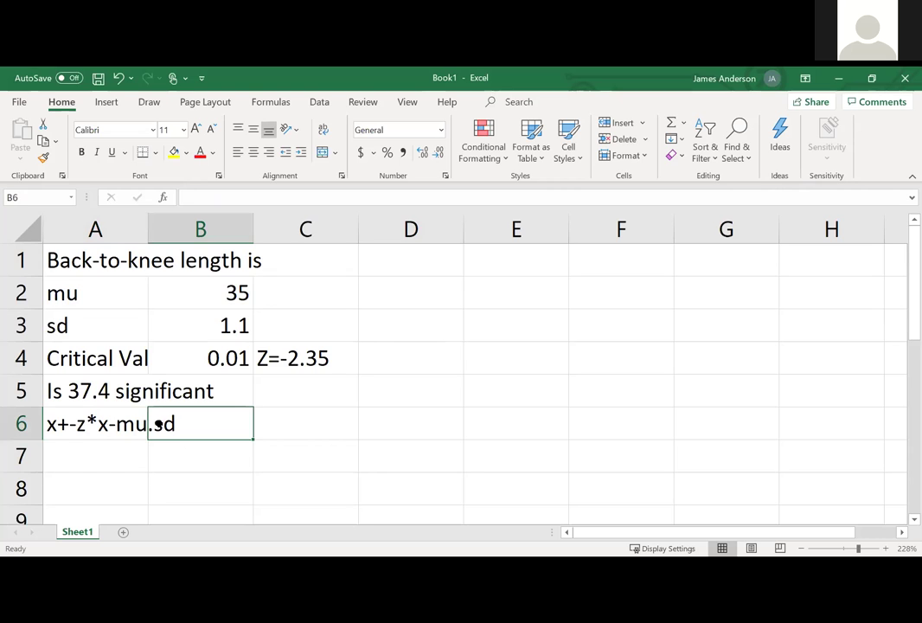
key(Left)
text(z)
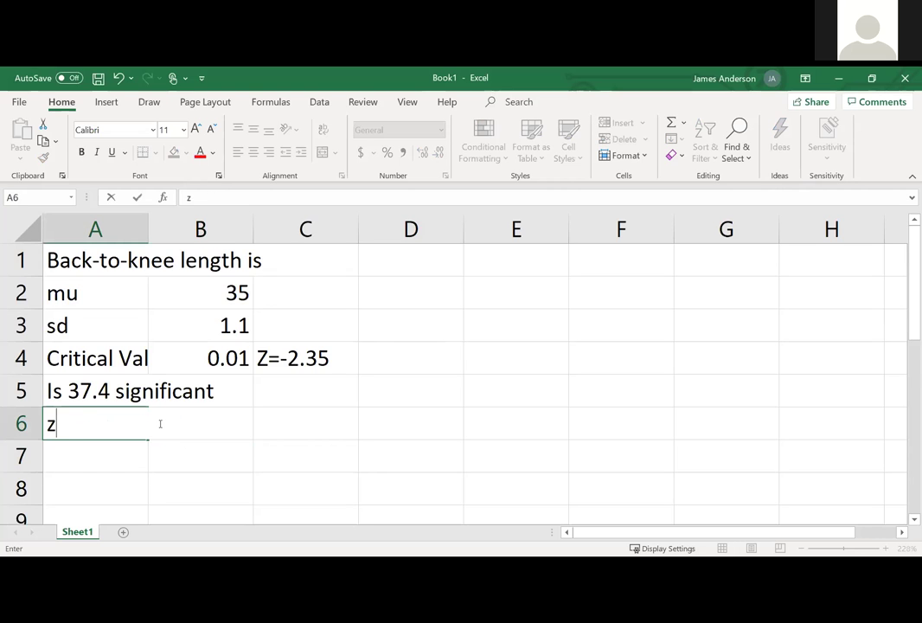
text(=x-mu/sd)
key(Return)
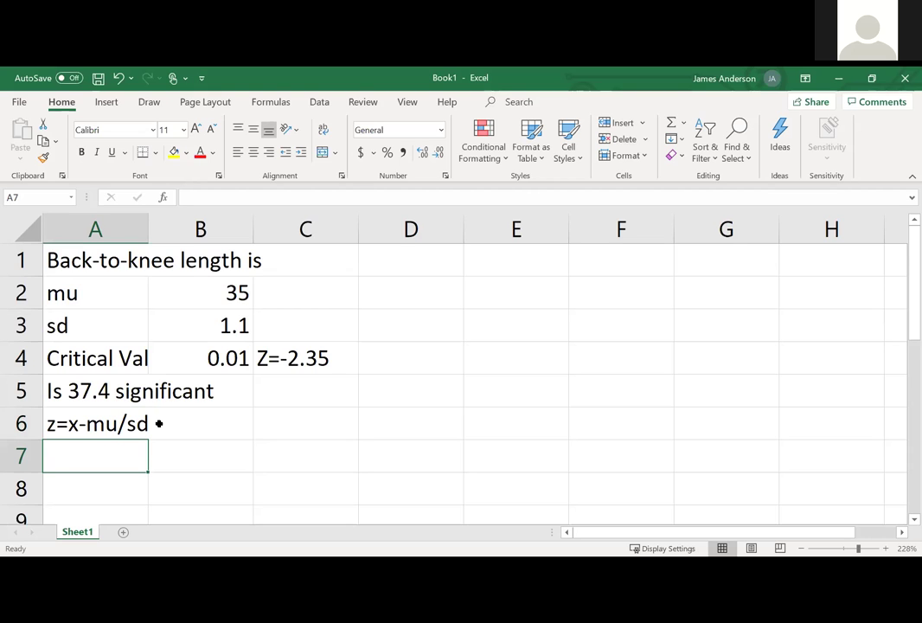
Enter the note "find x" in cell B6 beside the z-score equation
key(Right)
key(Up)
text(find x)
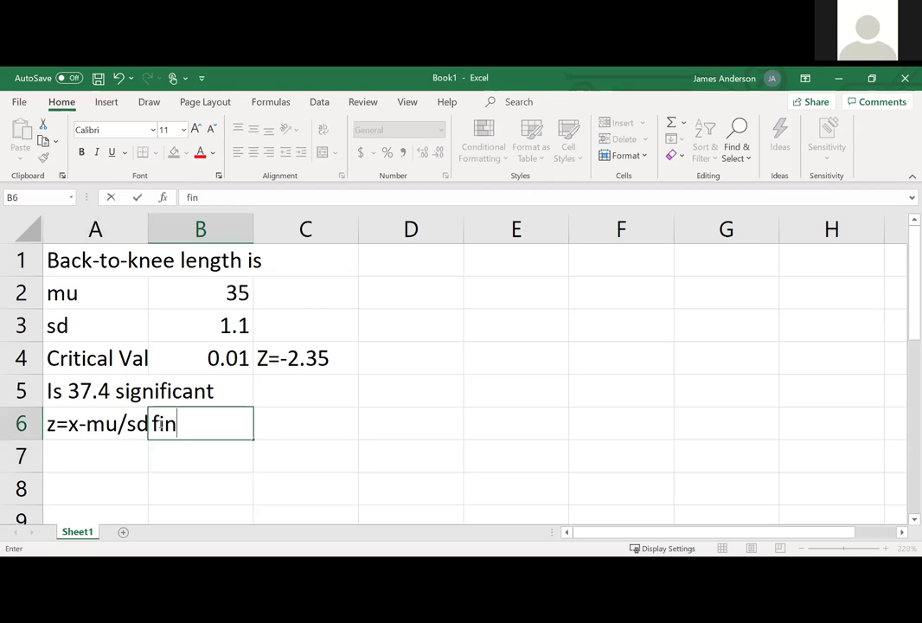
key(Return)
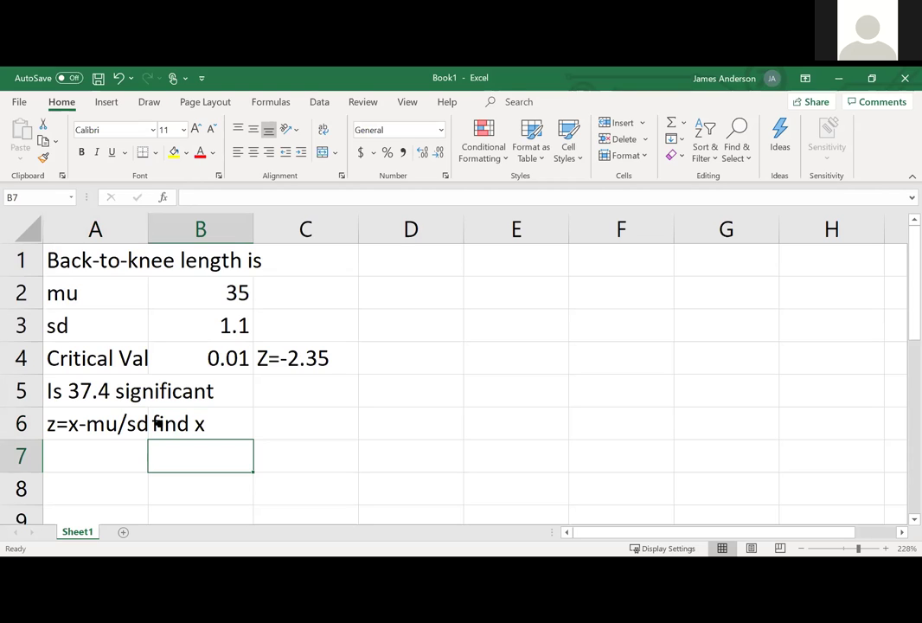
Enter the rearranged equations "z*sd=x-mu" in cell C6 and "z-sd+mu=x" in cell C7
key(Up)
key(Right)
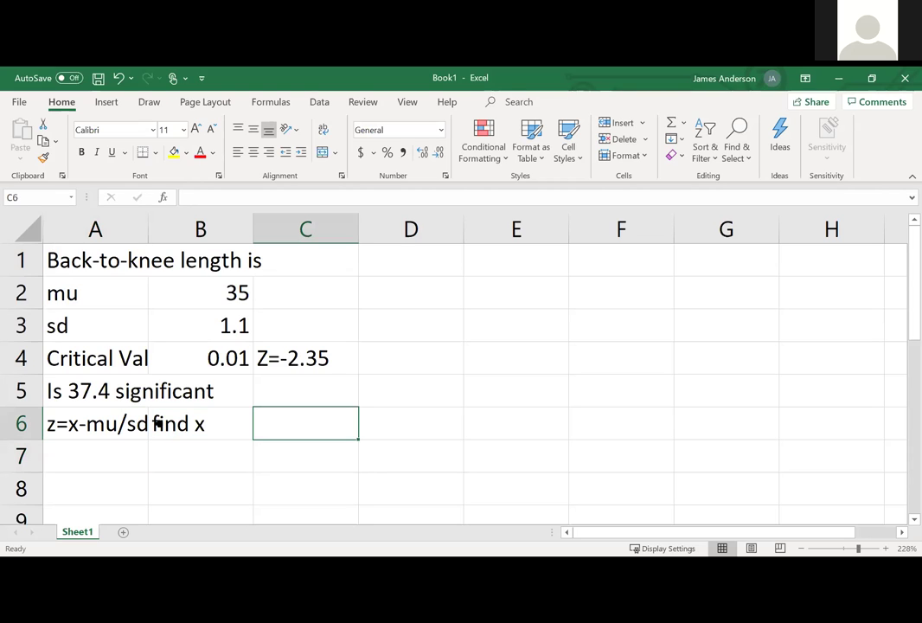
text(z*)
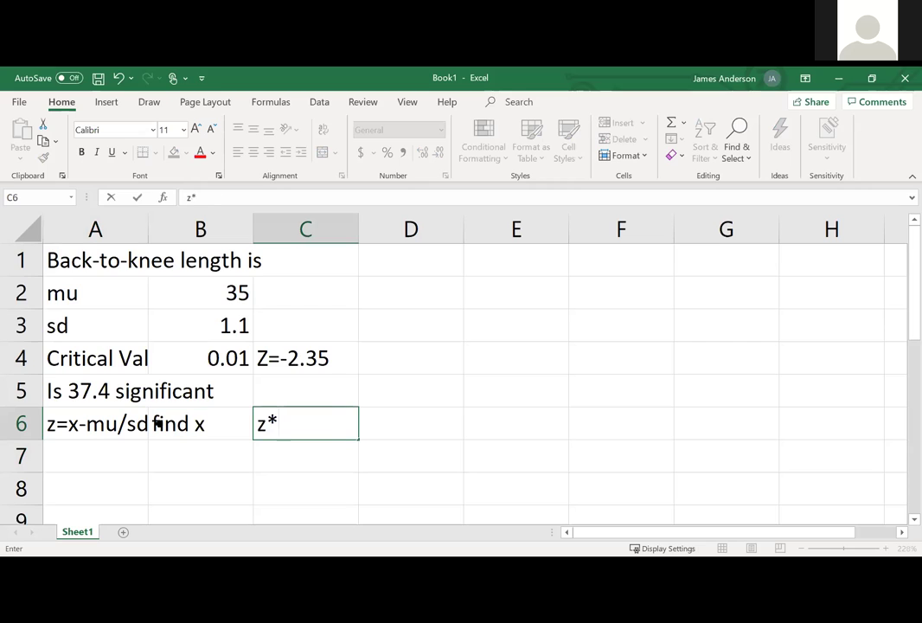
text(sd=x-mu)
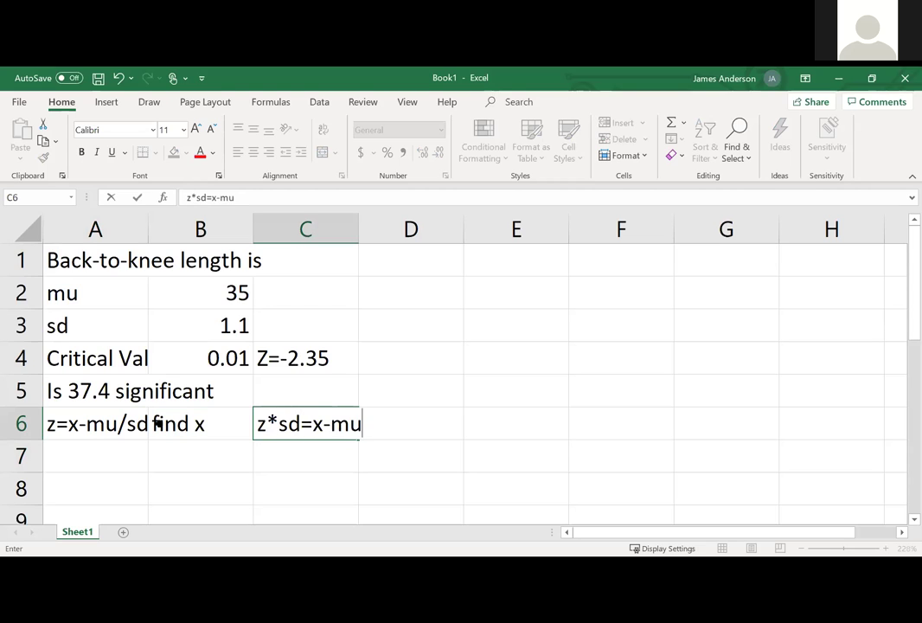
key(Return)
text(z-)
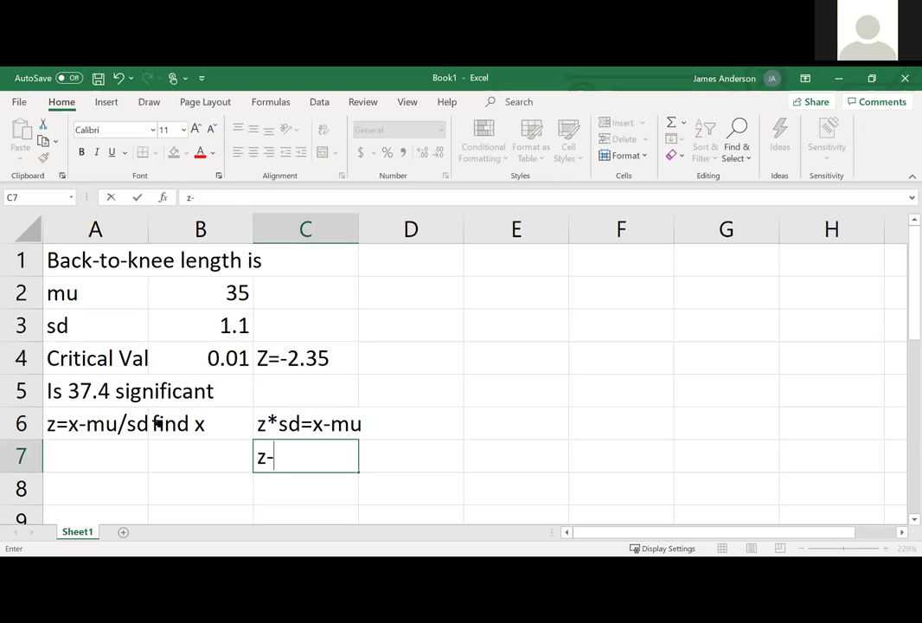
text(sd+mu=x)
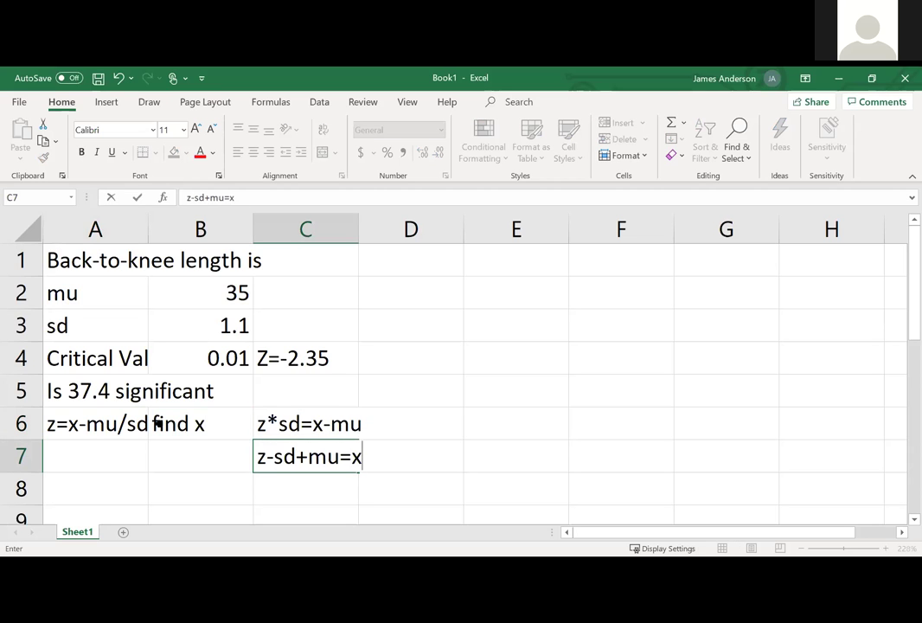
key(Return)
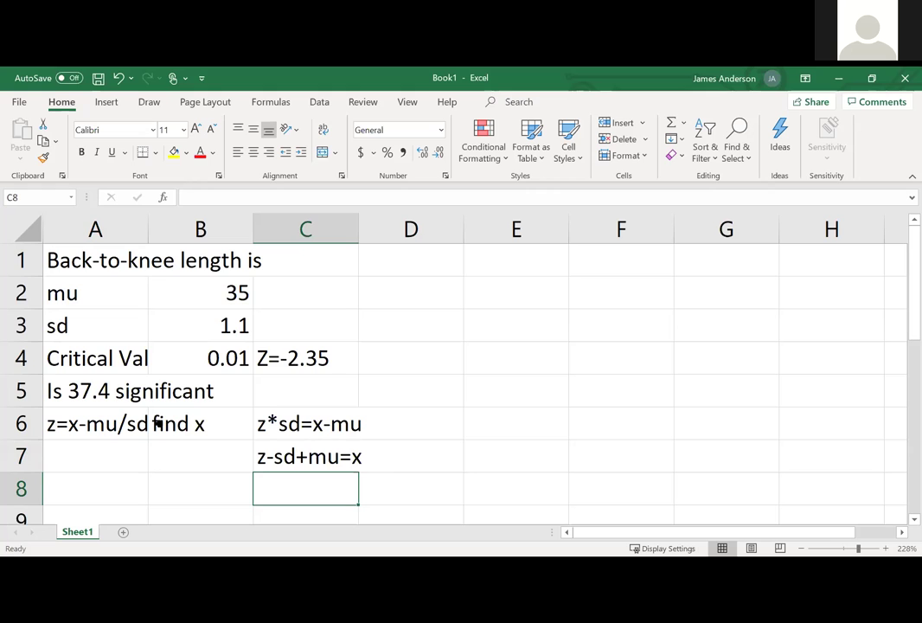
key(Up)
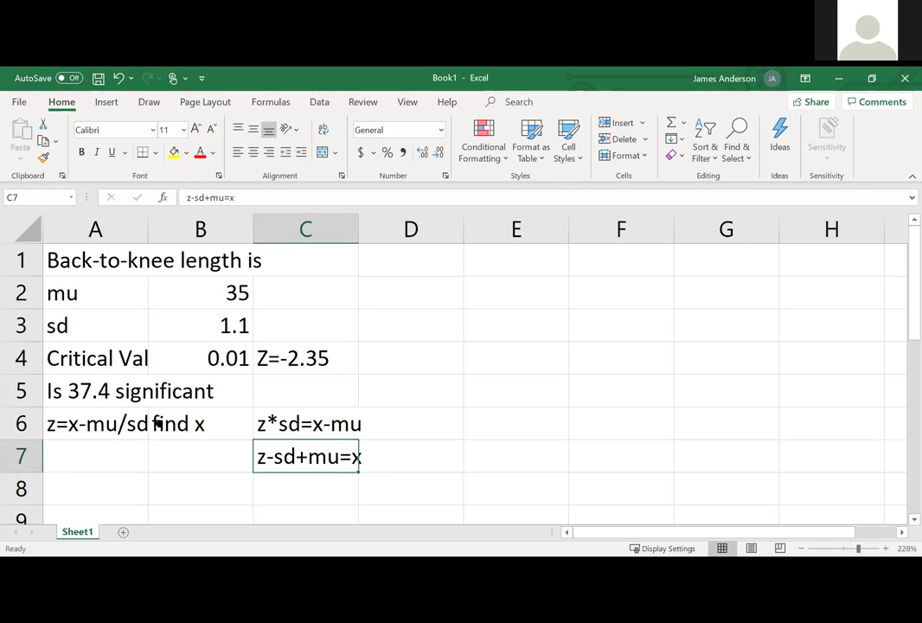
Correct the rearranged equation in cell C7 so that it reads "z*sd+mu=x"
text(2)
key(Escape)
key(F2)
key(Home)
key(Right)
key(Delete)
text(*)
key(ctrl+Return)
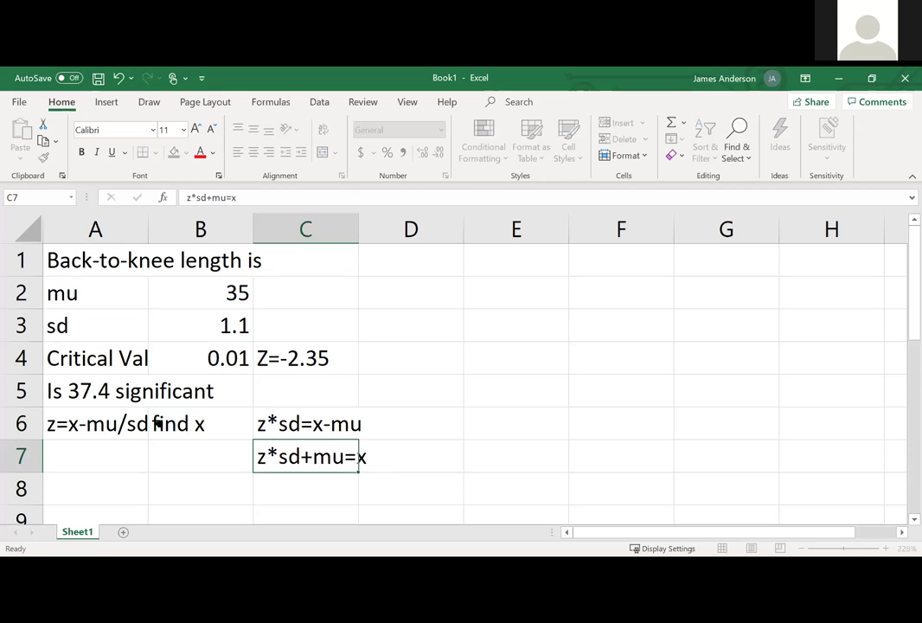
key(Return)
key(Up)
key(Left)
key(Left)
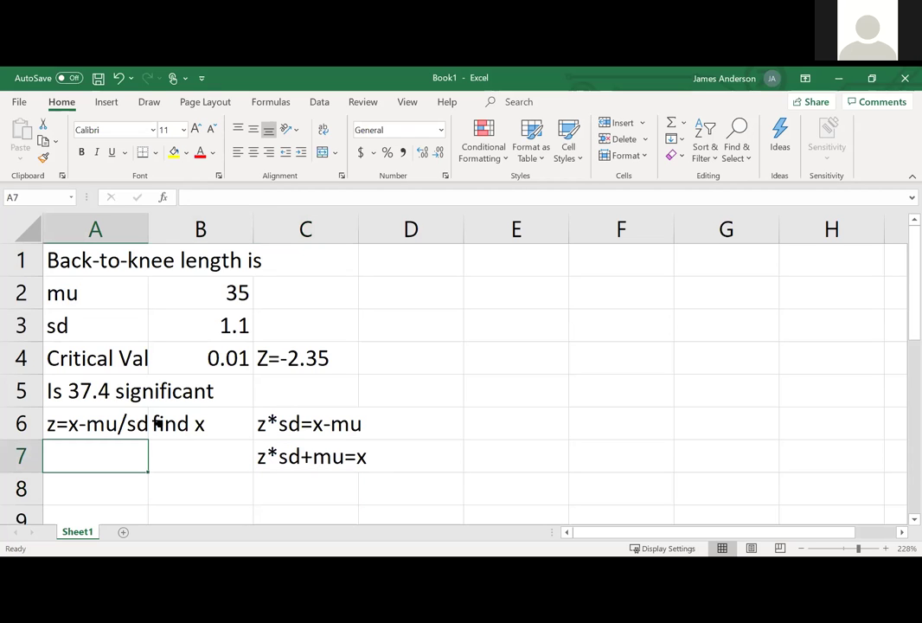
text(=)
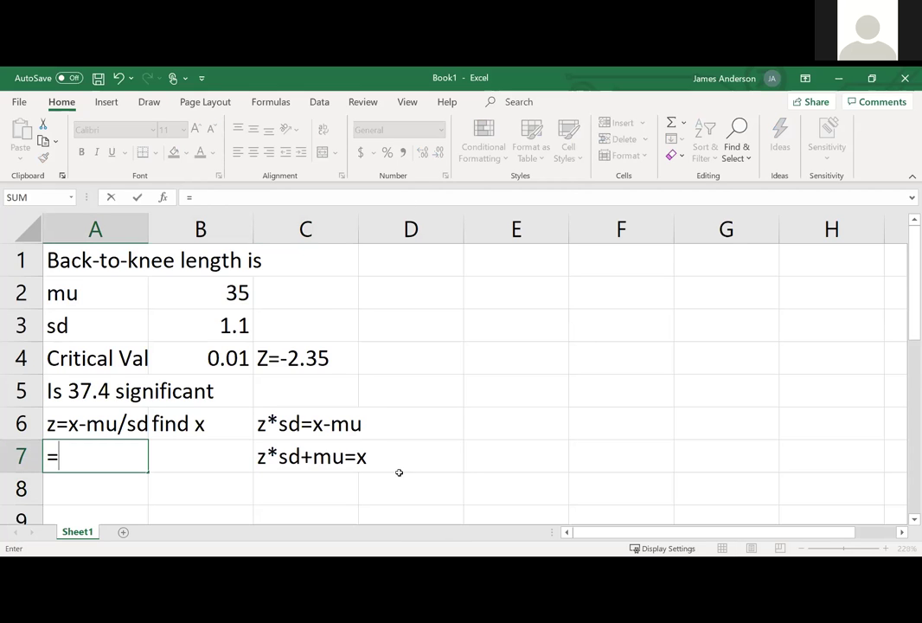
key(Escape)
key(Right)
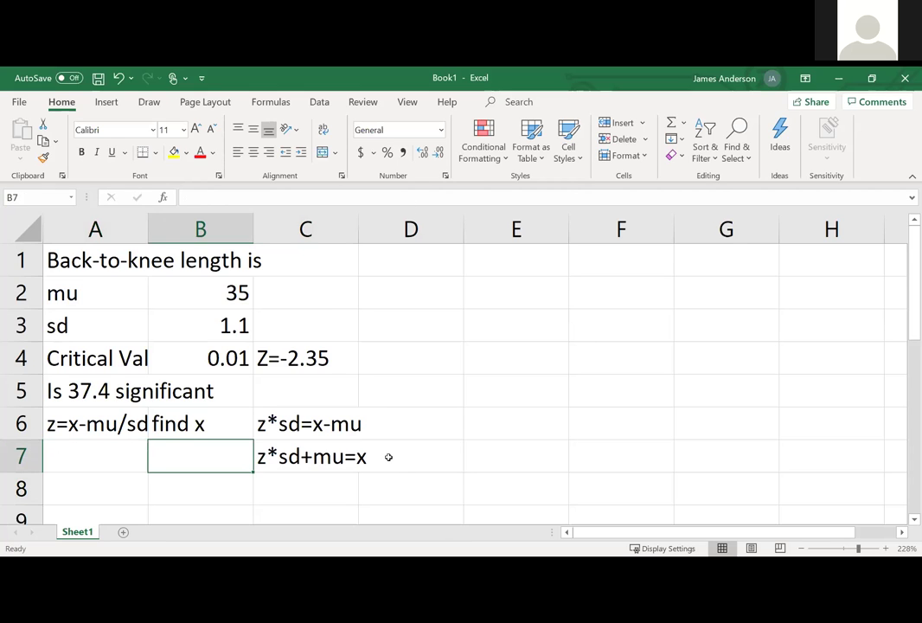
Remove the "Z=" prefix in cell C4 so that the cell holds the plain number -2.35
key(Up)
key(Up)
key(Up)
key(Up)
key(Right)
key(Down)
key(F2)
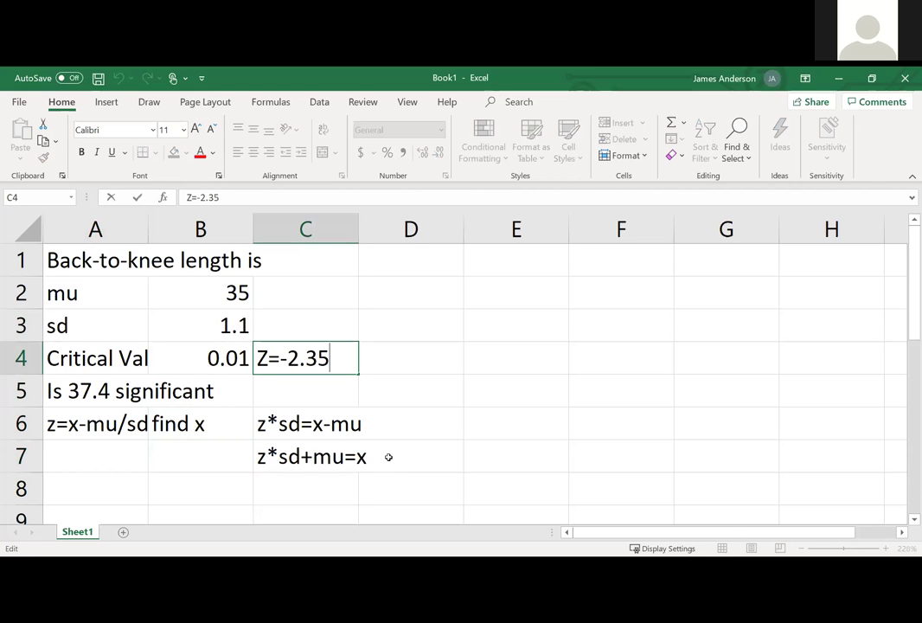
key(Left)
key(Left)
key(Left)
key(Left)
key(Left)
key(BackSpace)
key(BackSpace)
key(shift+Return)
Enter the label "x" in cell A7 below the z-score equation
key(Down)
key(Down)
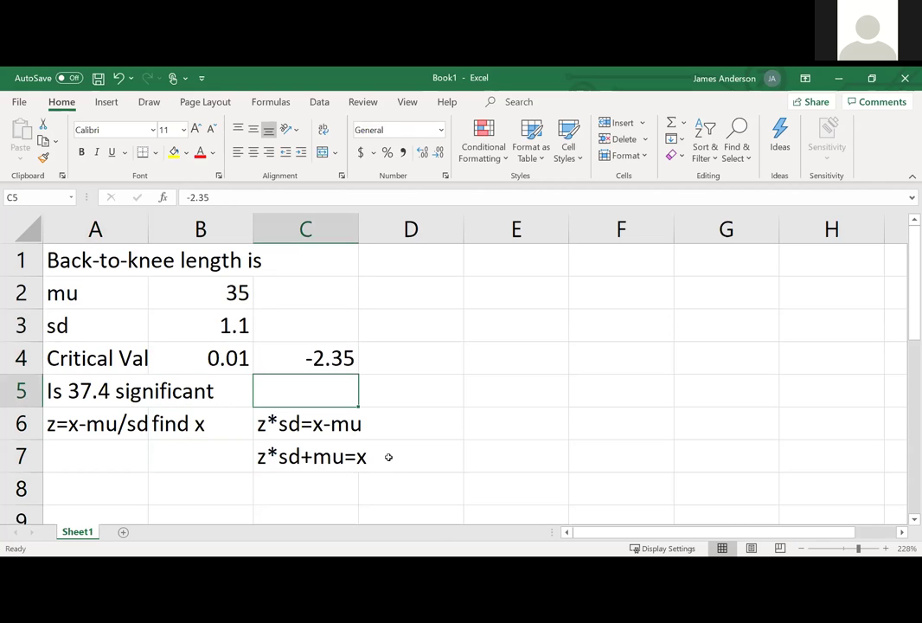
key(Left)
key(Left)
key(Down)
key(Down)
key(Right)
key(Down)
key(Left)
key(Up)
key(Down)
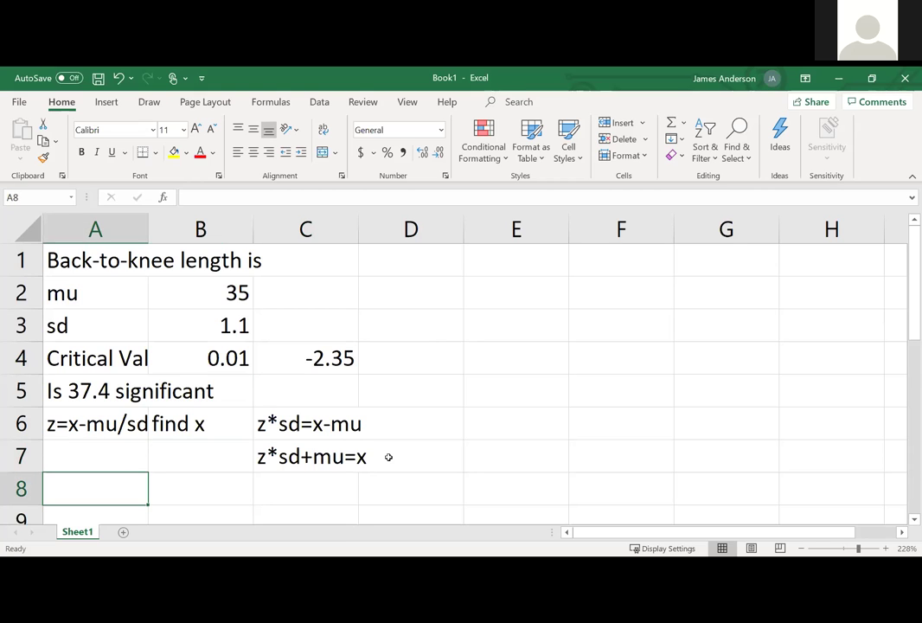
key(Up)
text(x)
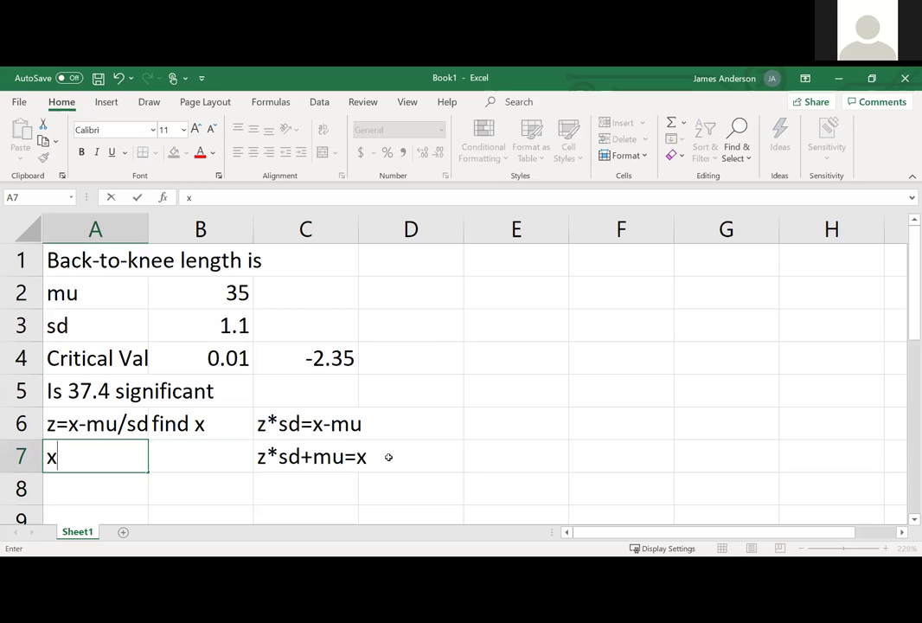
key(Tab)
Calculate x in cell B7 with the formula =C4*B3+B2
text(=)
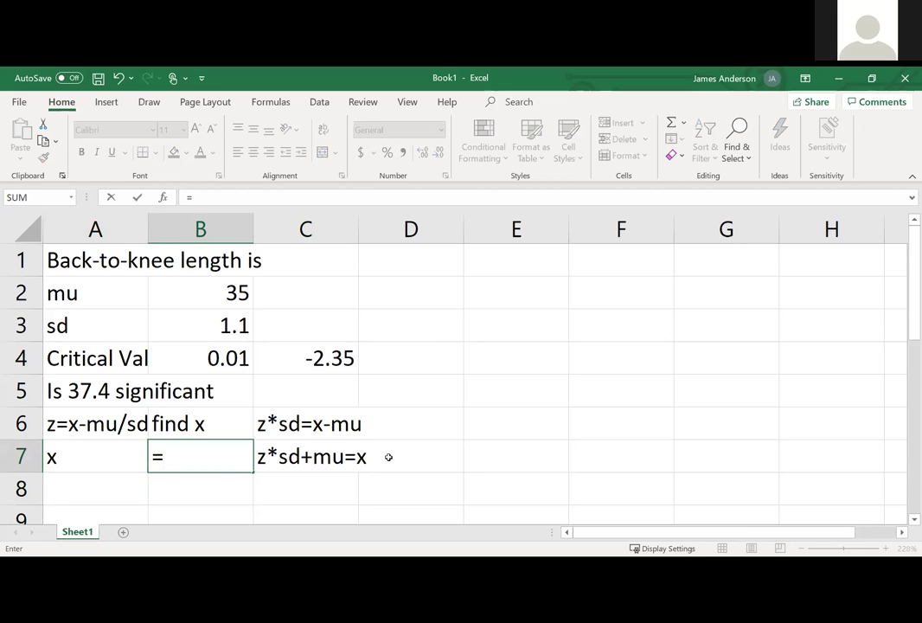
click(344, 358)
text(*)
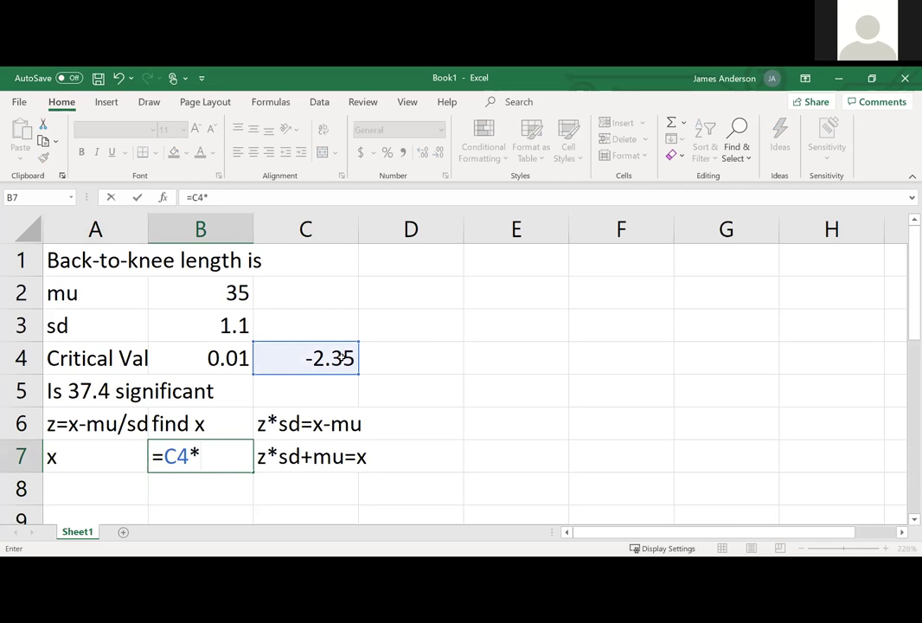
click(234, 325)
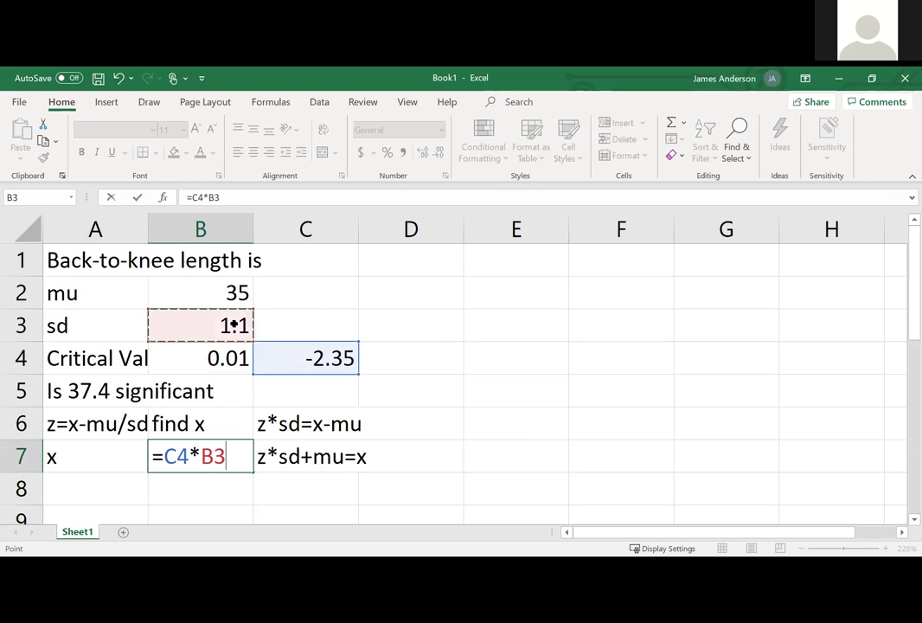
text(+)
click(226, 291)
key(Return)
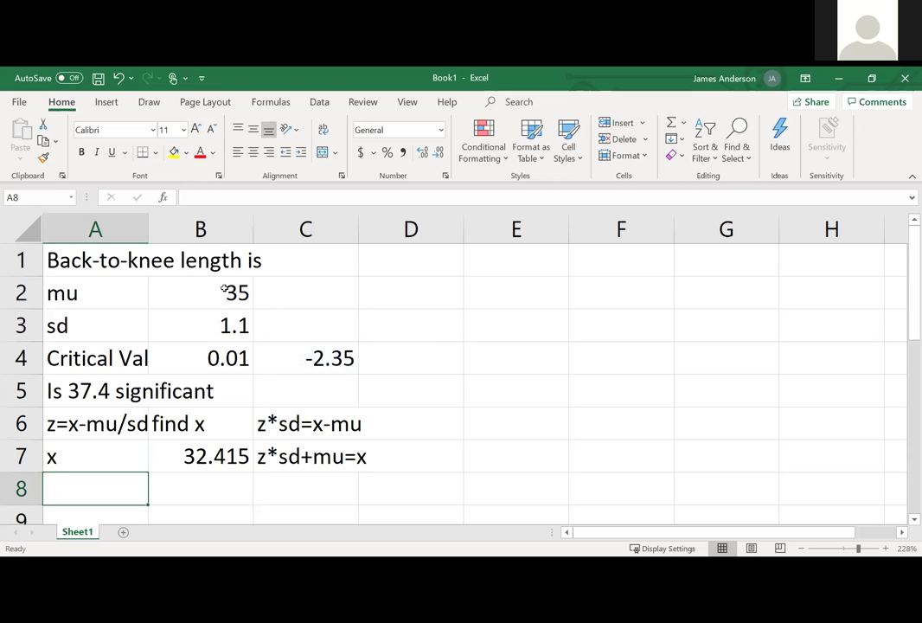
Rename the label in cell A7 as "xlow" and enter "xhigh" in cell A8
key(Up)
key(F2)
text(low)
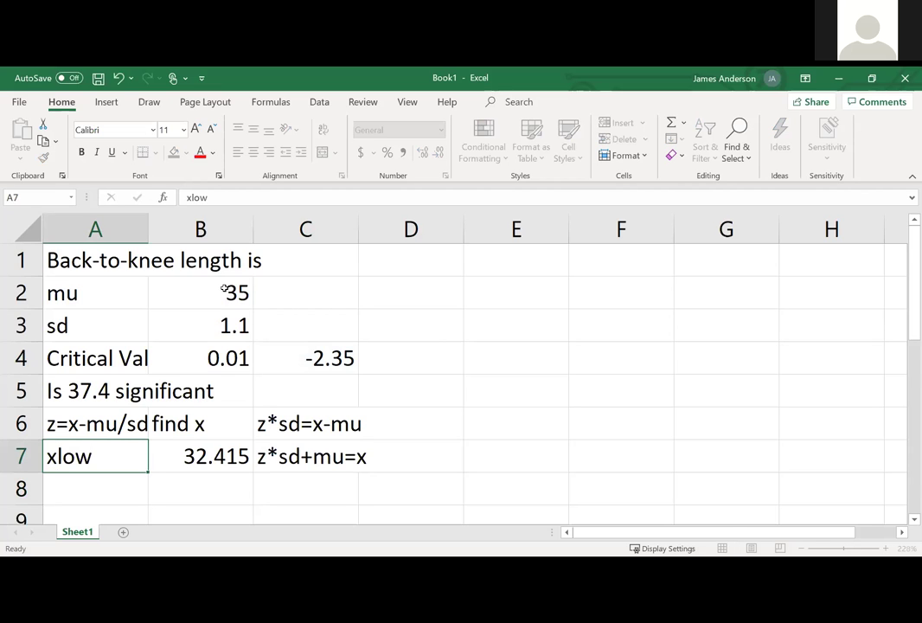
key(Return)
text(xhigh)
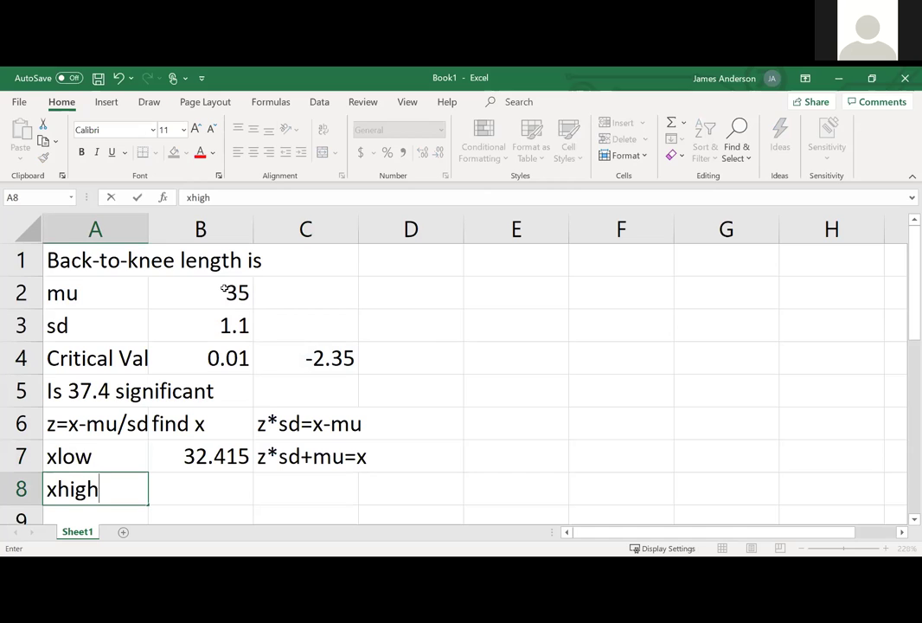
key(Tab)
text(=)
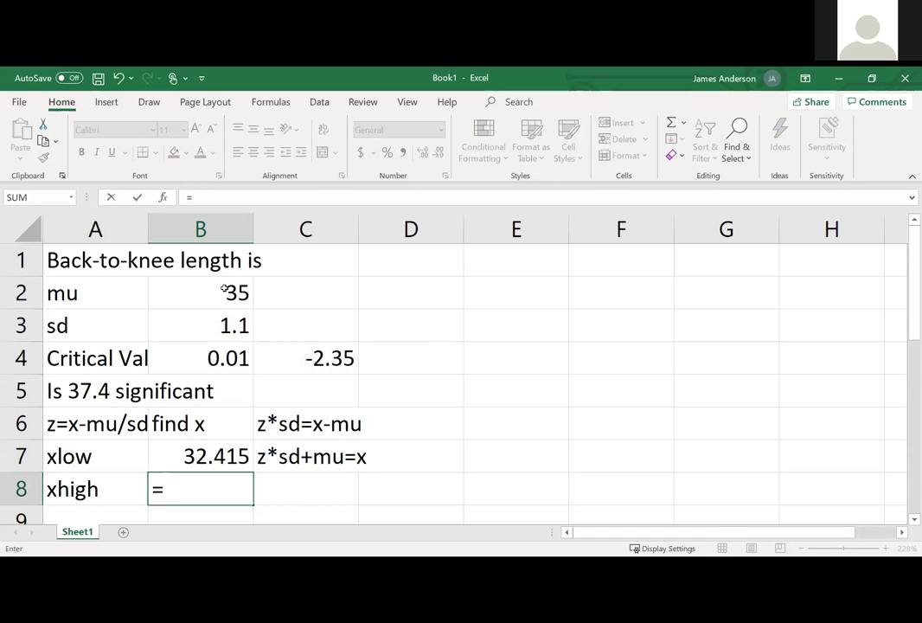
text((abs))
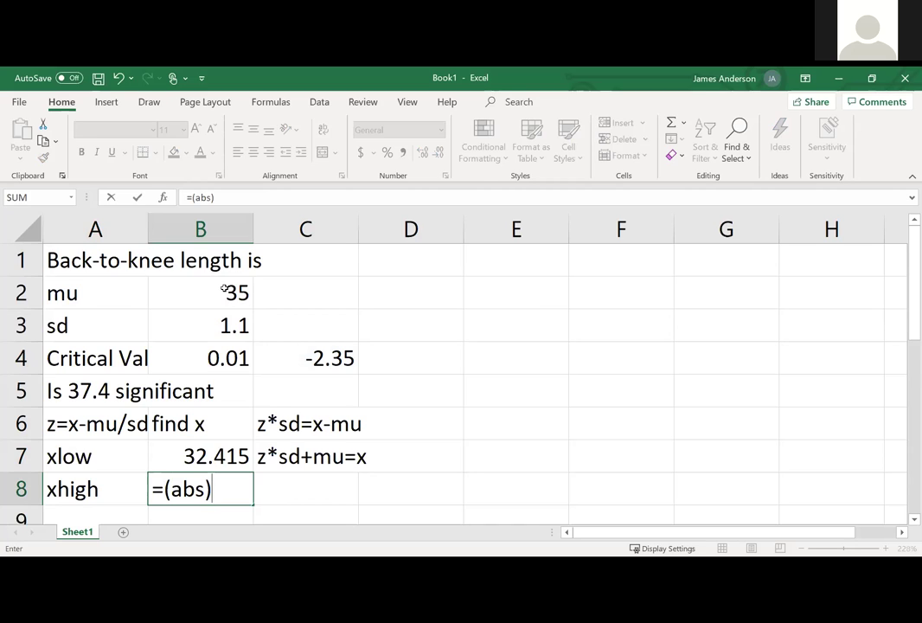
key(Escape)
Calculate the upper limit in cell B8 with the formula =abs(C4)*B3+B2
text(=)
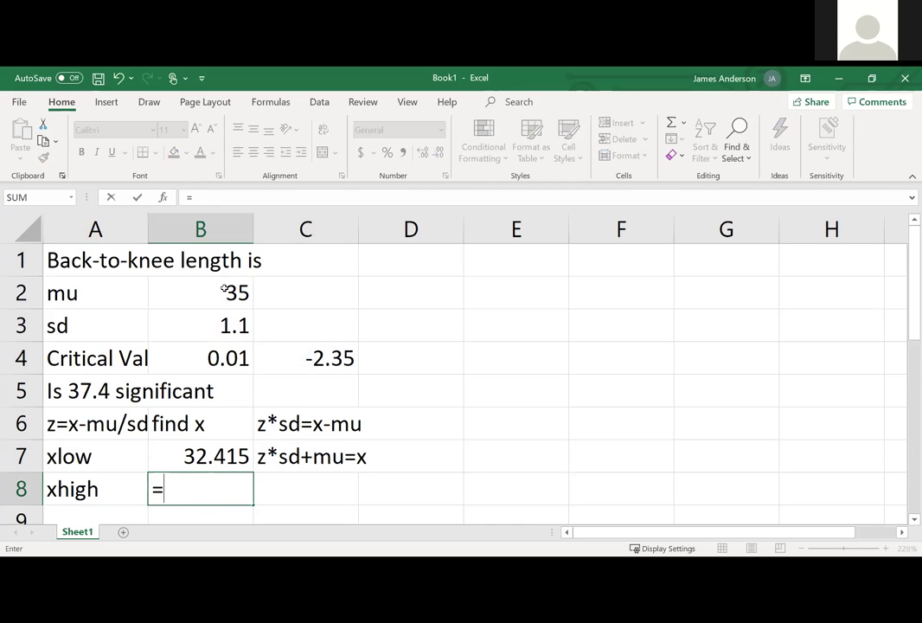
text(abs(-)
key(BackSpace)
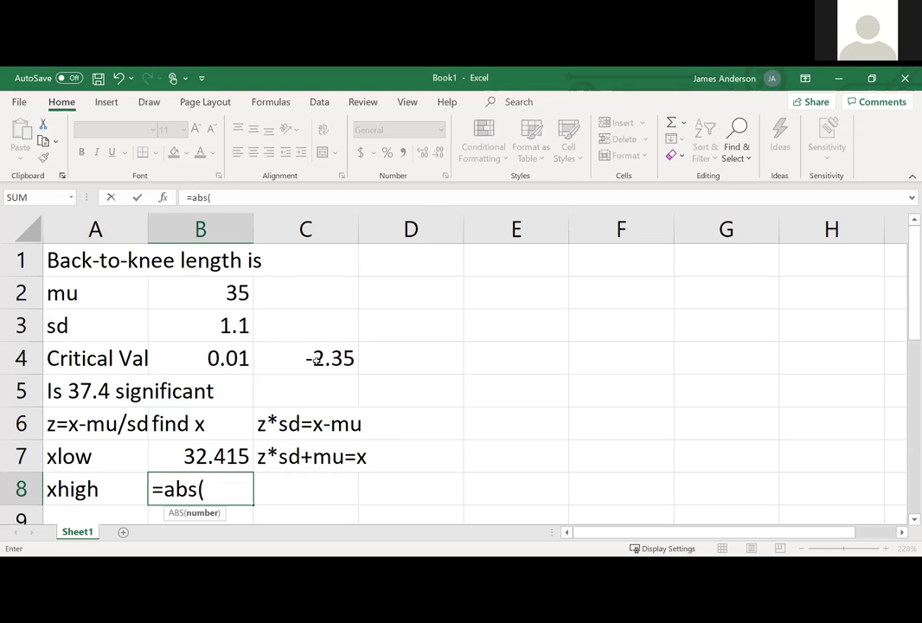
click(314, 358)
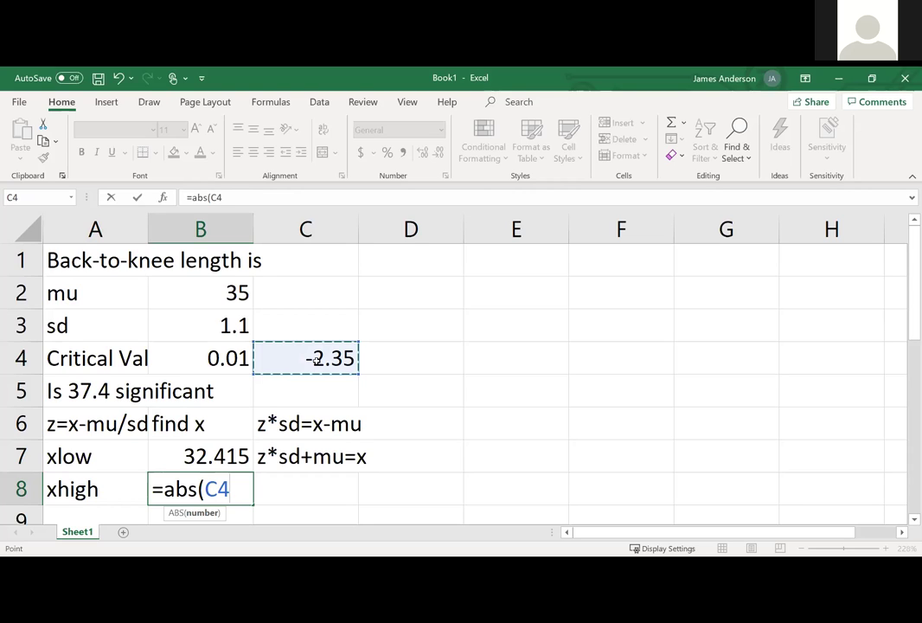
text(())
key(BackSpace)
key(BackSpace)
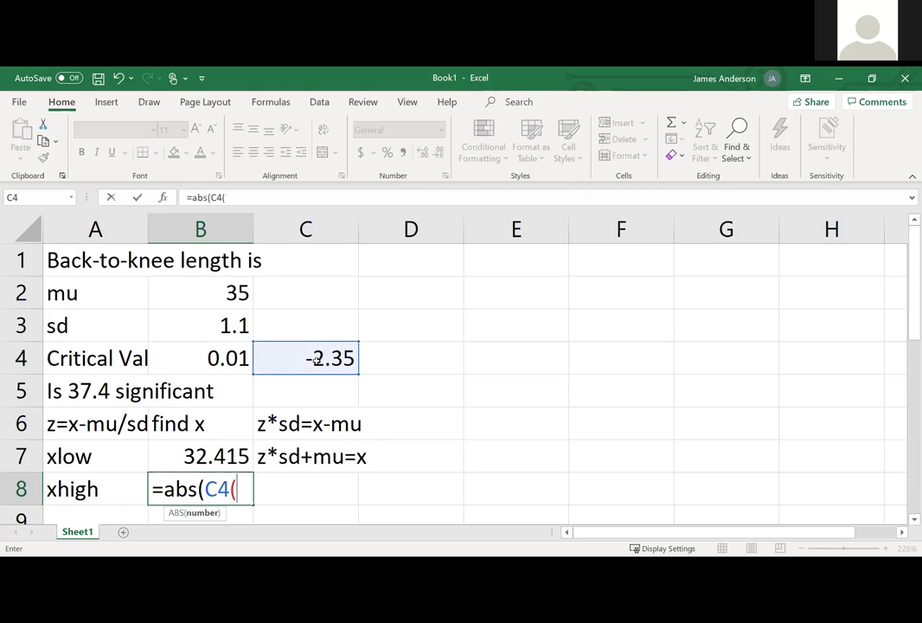
text()*)
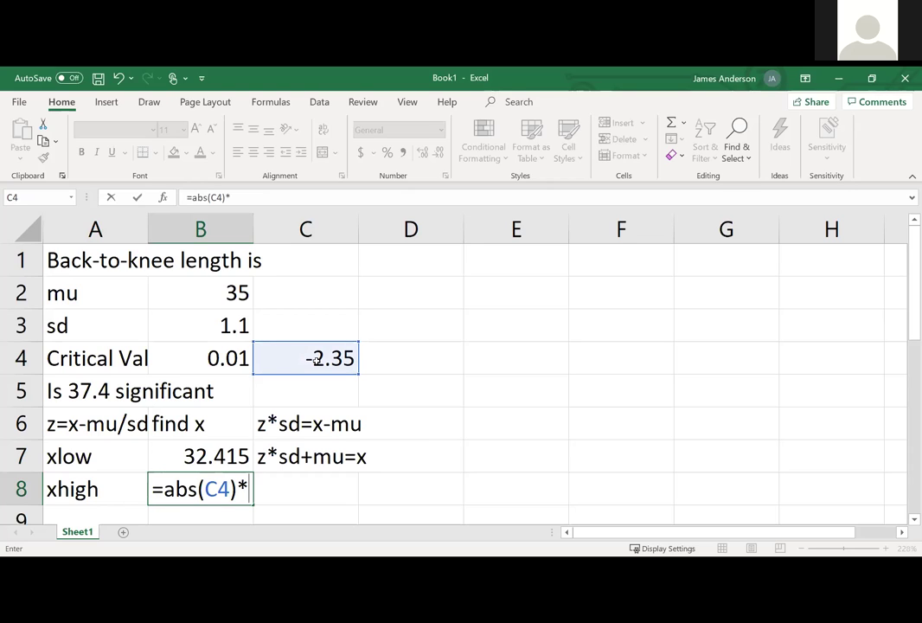
click(230, 324)
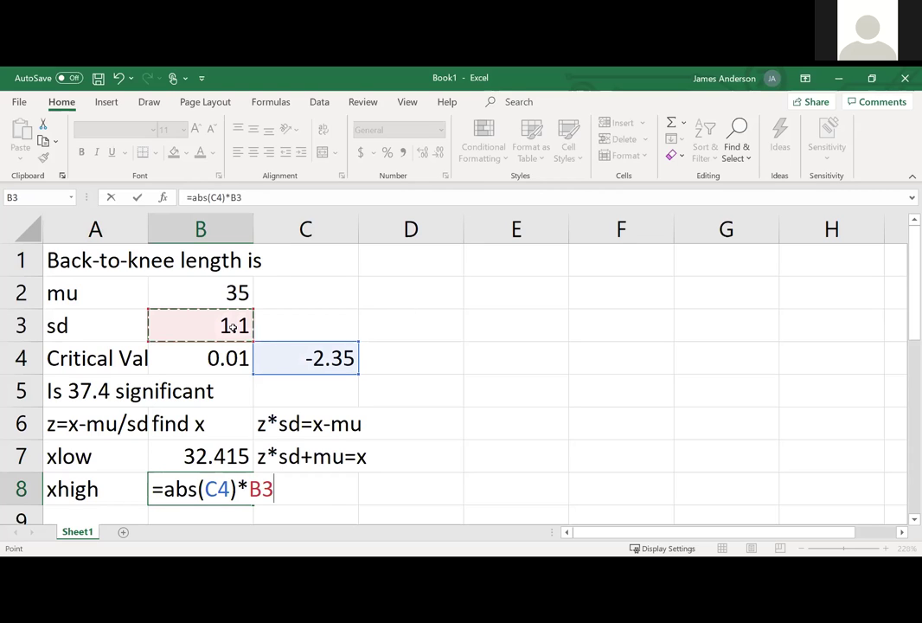
text(+)
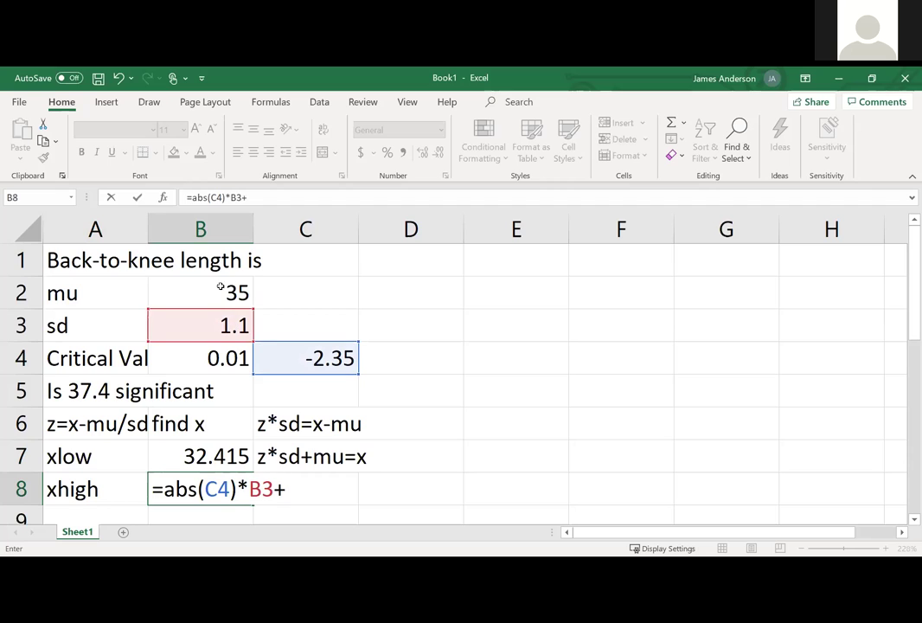
click(222, 295)
key(Return)
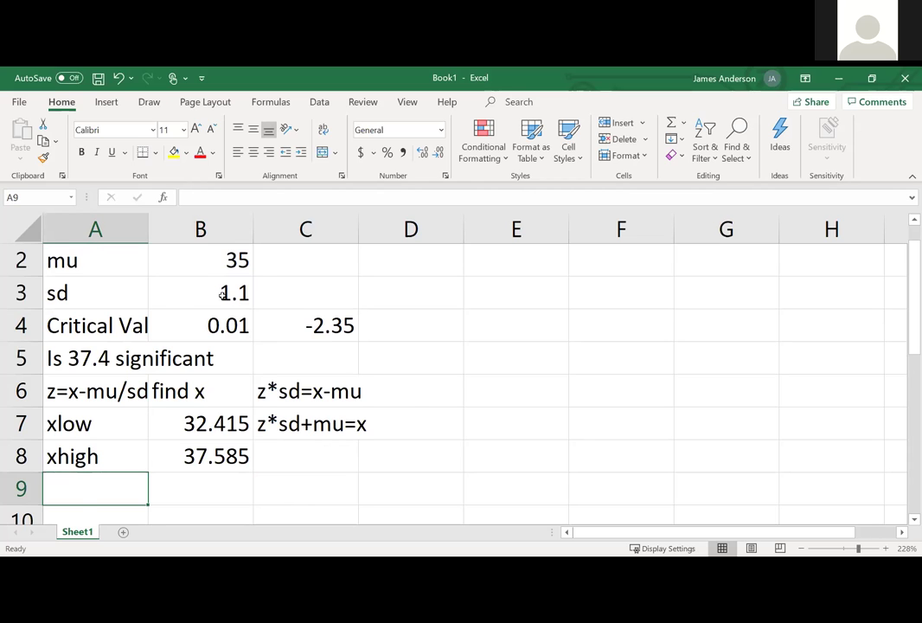
Review the 37.4 question against the xlow and xhigh limits, together with the mean, standard deviation and critical z value
scroll(222, 294, up, 1)
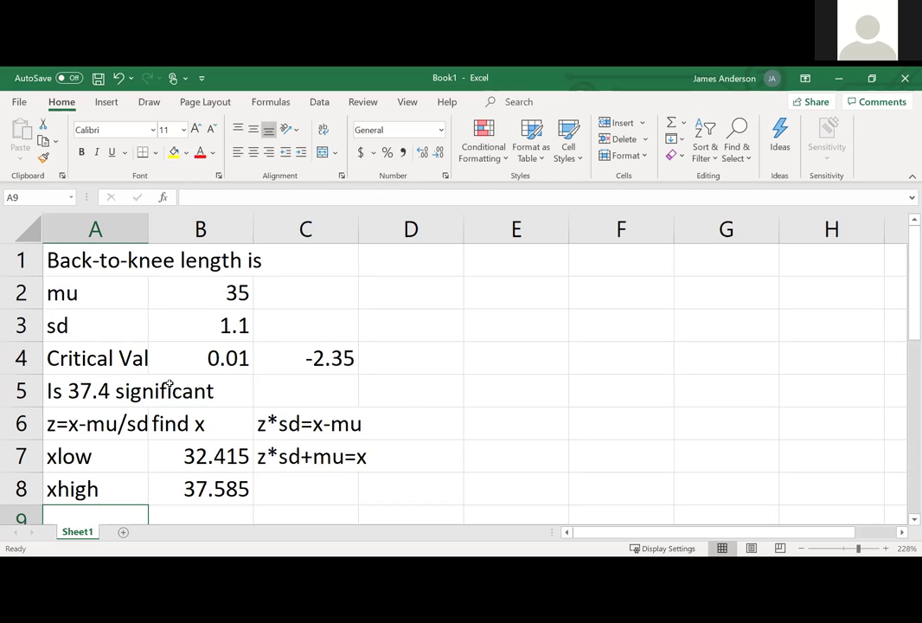
click(165, 389)
click(129, 391)
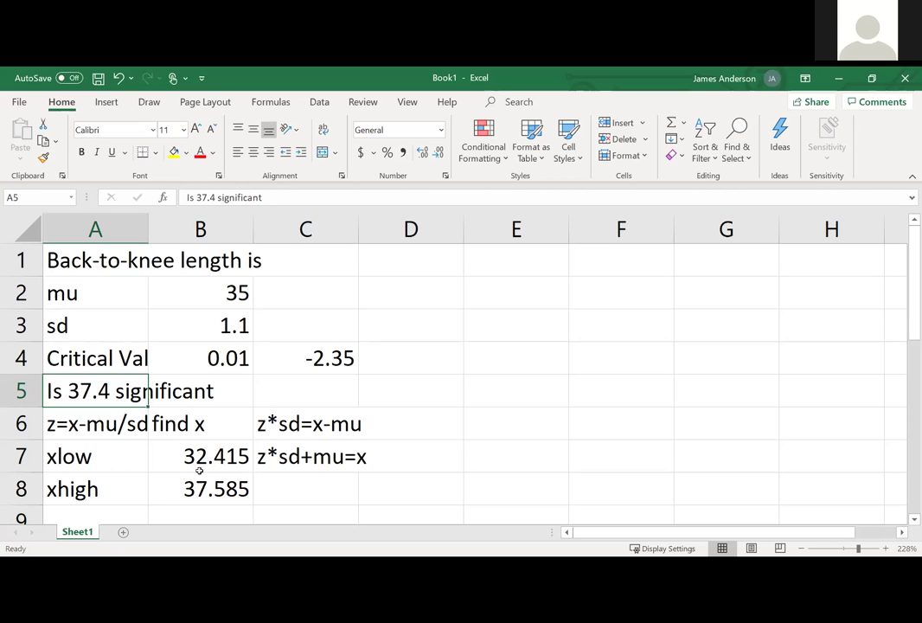
key(Right)
key(Up)
key(Up)
key(Up)
key(Up)
key(Down)
key(Down)
key(Down)
key(Down)
key(Right)
key(Up)
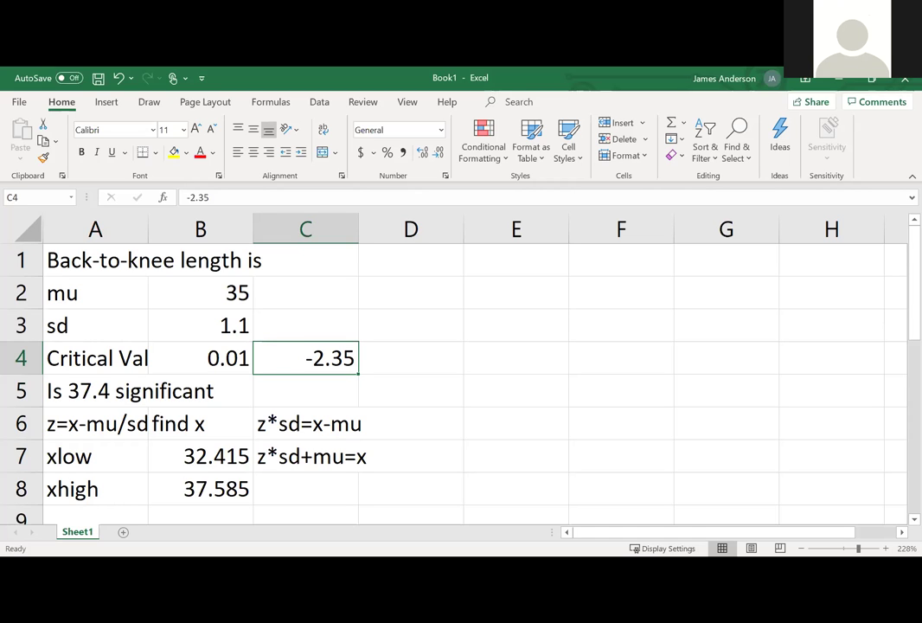
click(200, 292)
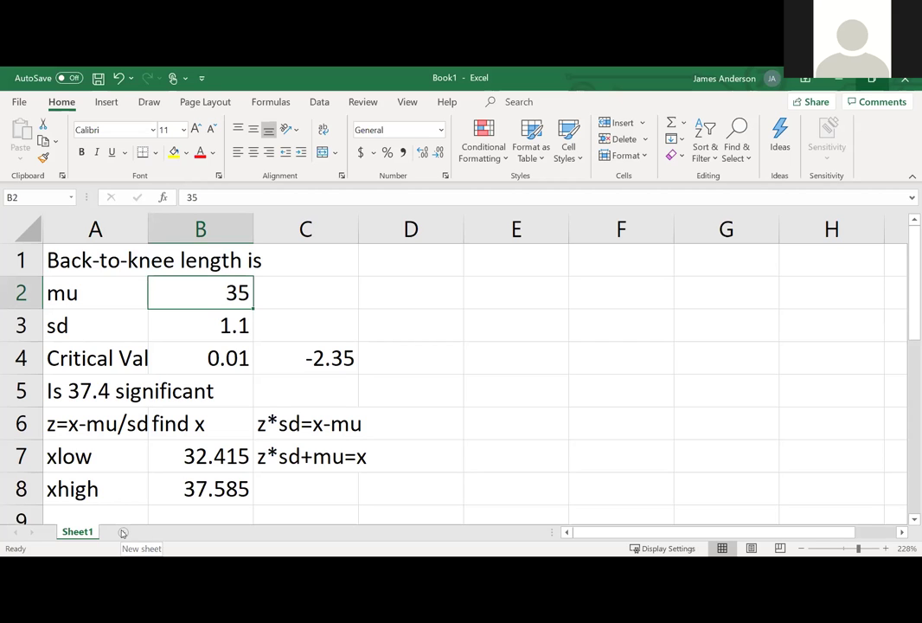
Add a new worksheet and enter the heading "Assume" in cell A1
click(123, 532)
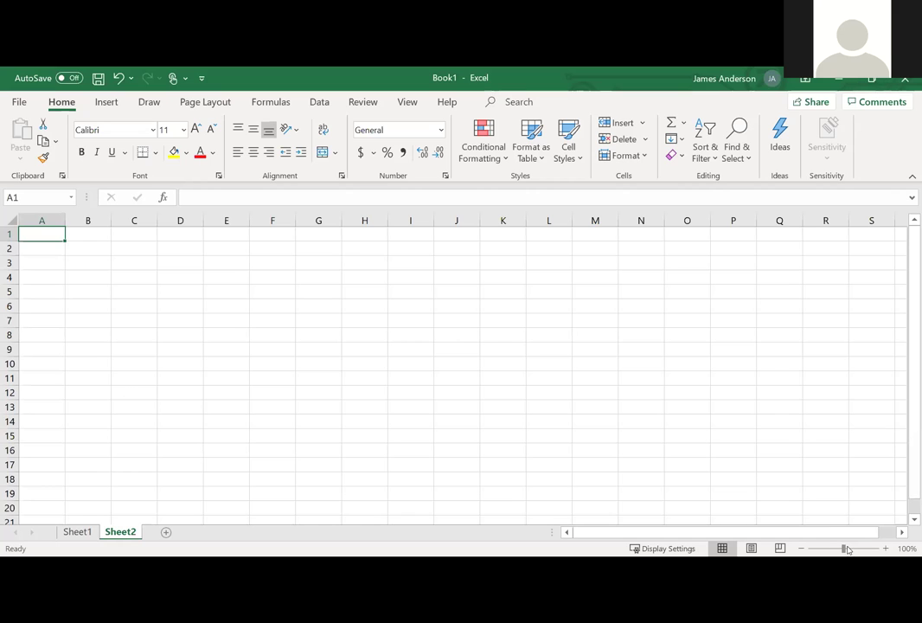
drag(848, 550, 851, 550)
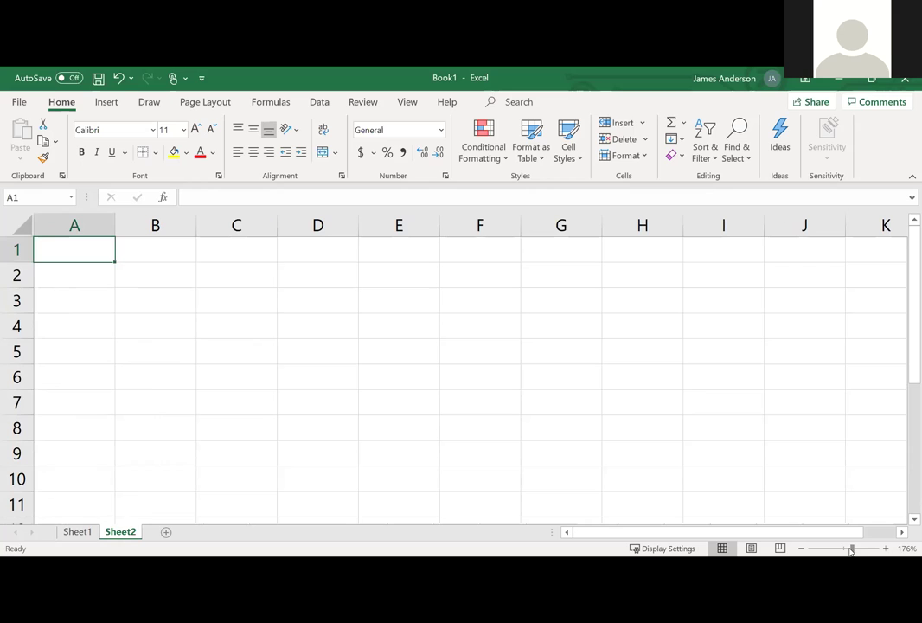
text(Assume)
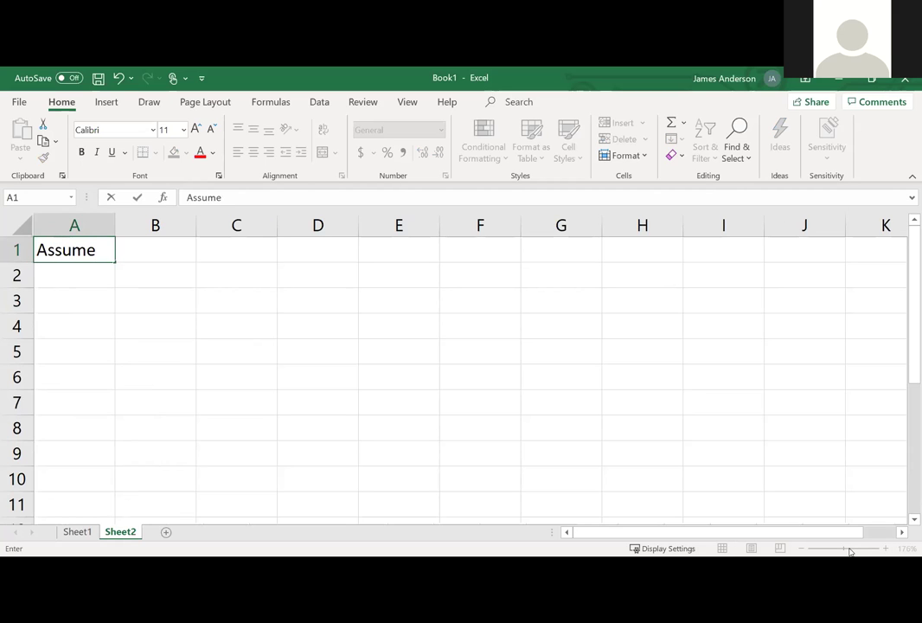
key(Return)
Enter 120 in cell A2 with the label "voters" beside it in cell B2
text(120)
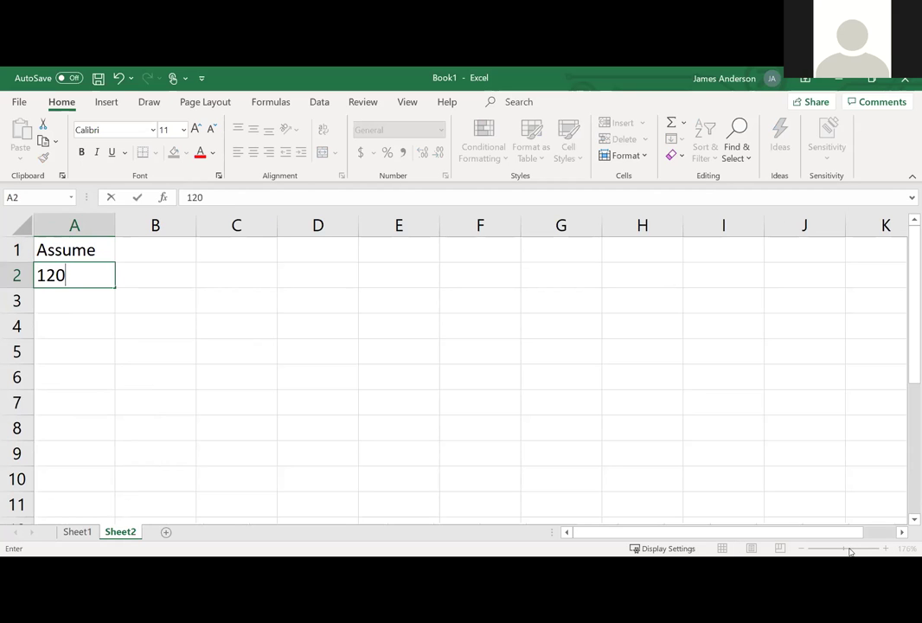
key(Tab)
text(voters)
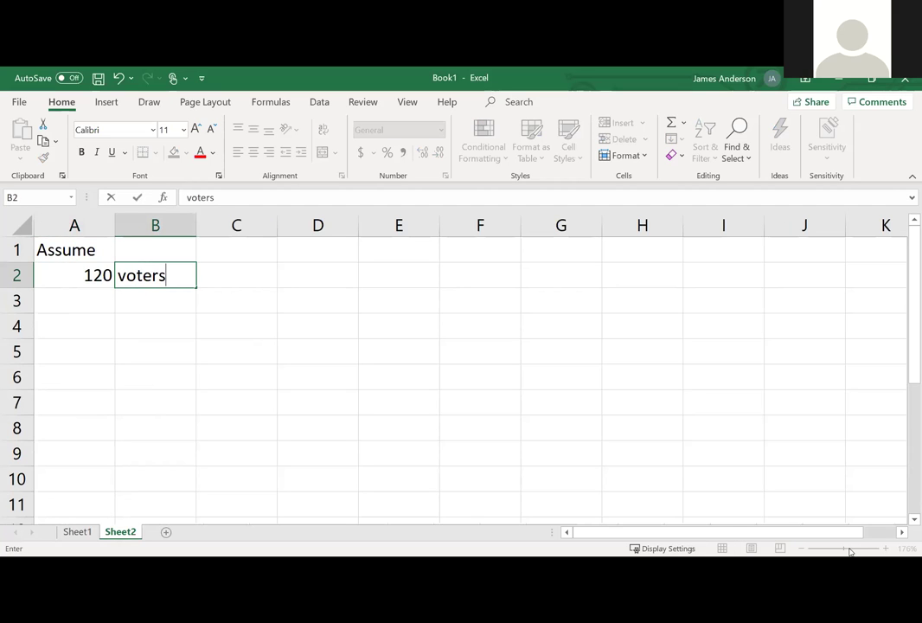
key(Return)
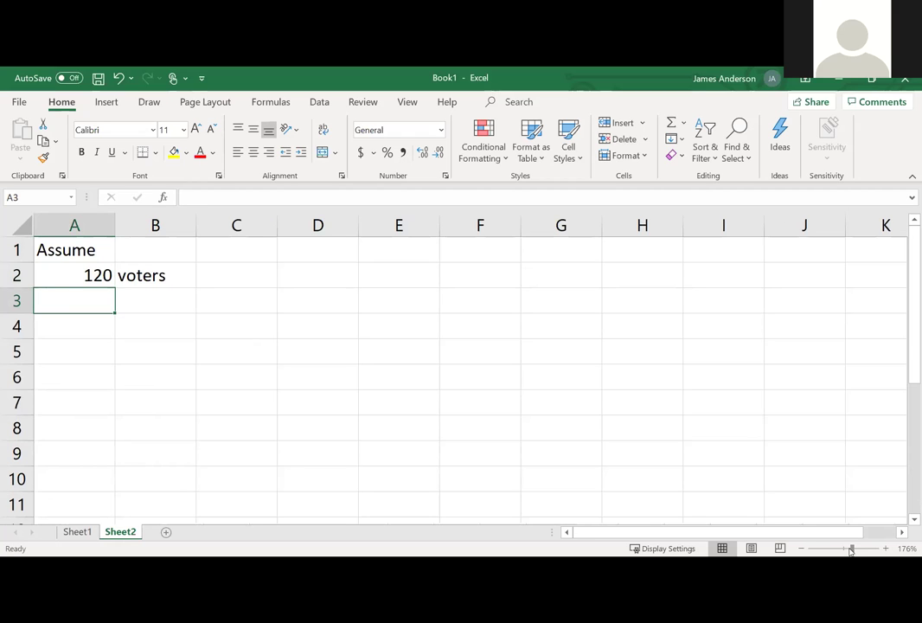
Enter "22% Voted" in cell A3 and begin the question "Probability that fewer than" in cell A4
text(22)
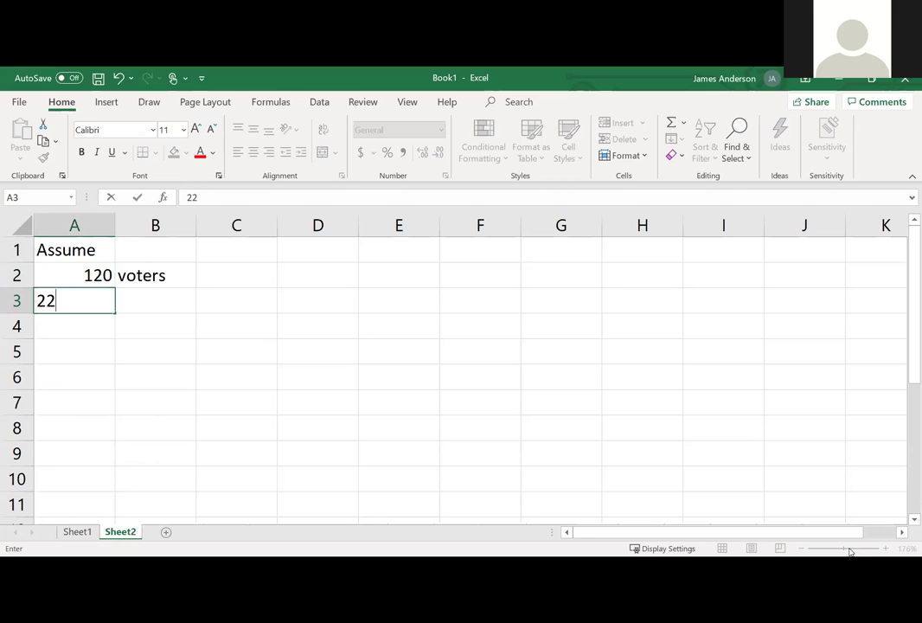
text(% Voted)
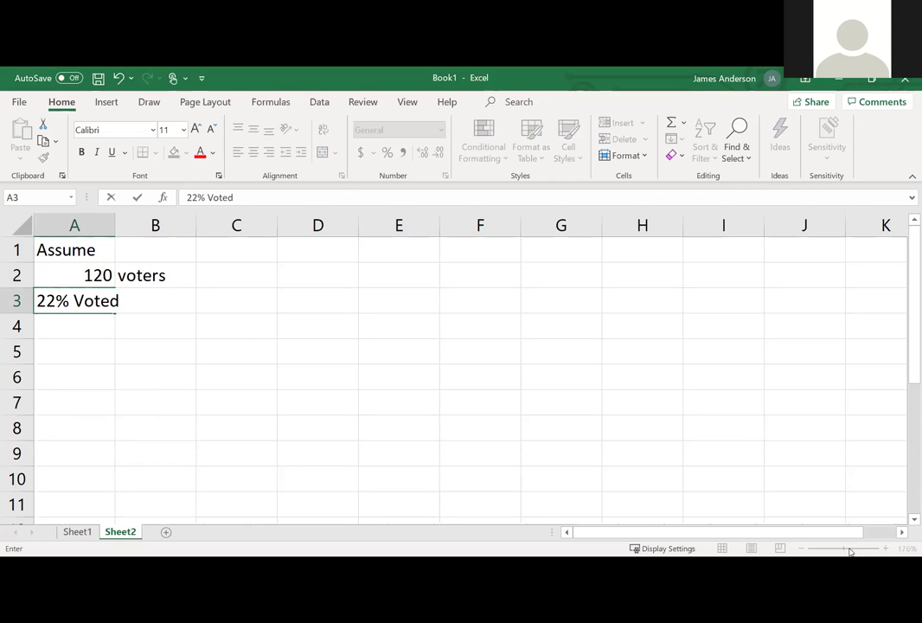
key(Return)
text(P)
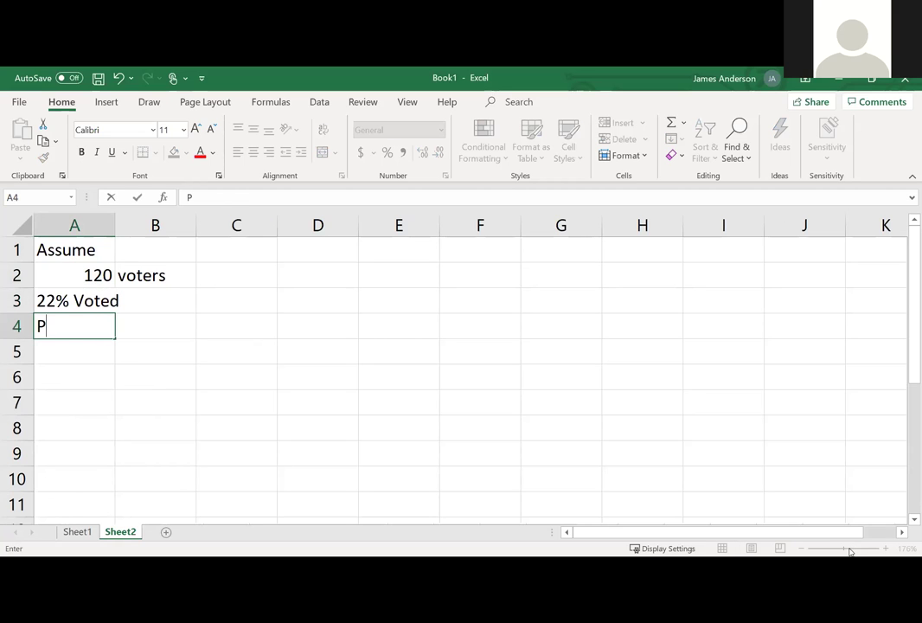
text(robability that fewer than)
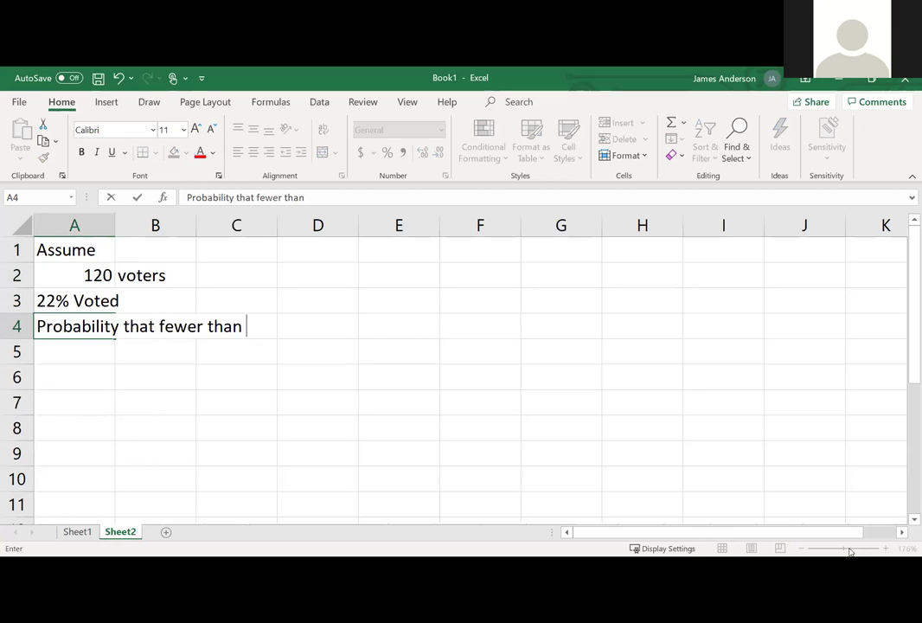
Change the percentage in cell A3 so it reads "25% Voted"
key(Up)
key(F2)
key(Home)
key(Right)
key(Delete)
text(5)
key(Return)
key(Right)
key(Right)
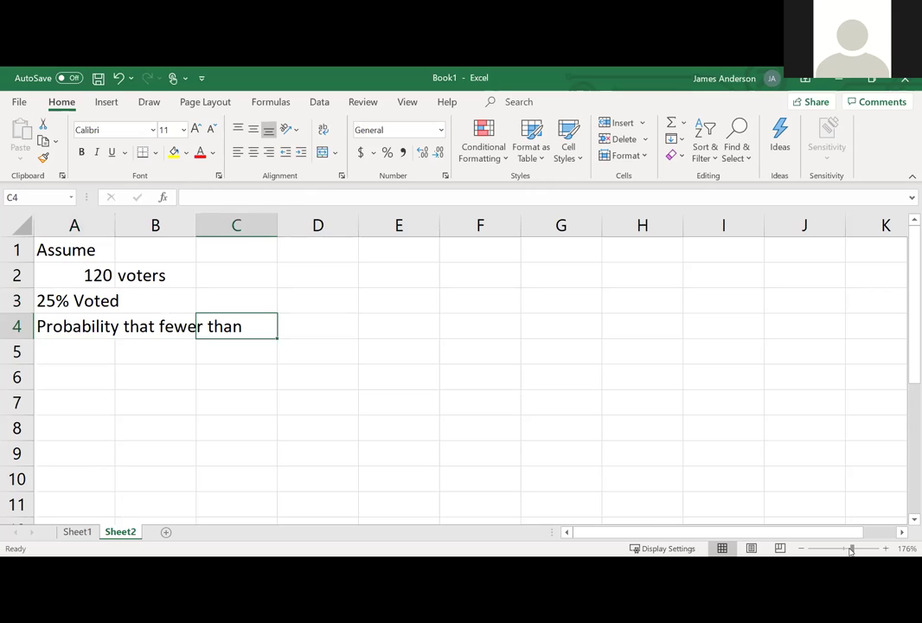
Complete the question in cell A4 as "Probability that fewer than 24 voted"
key(Left)
key(Left)
key(F2)
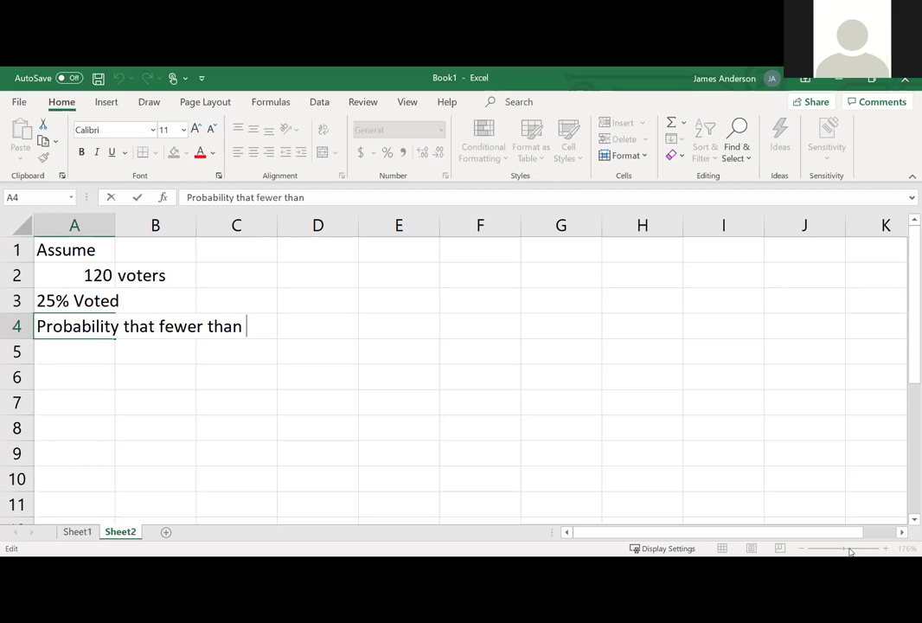
text(24 voted)
key(Return)
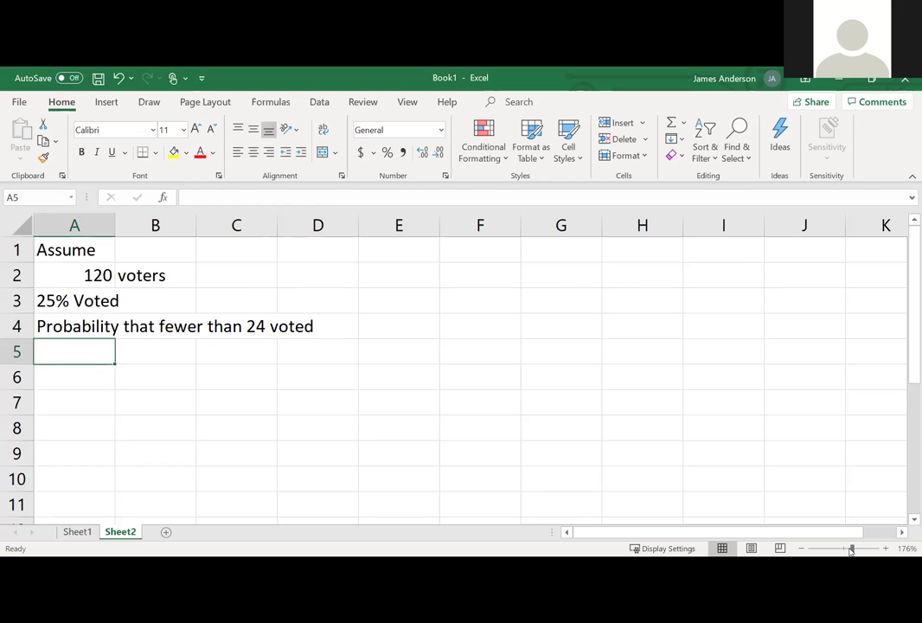
Enter the probability notation "P(x>24)" in cell A5
text(P)
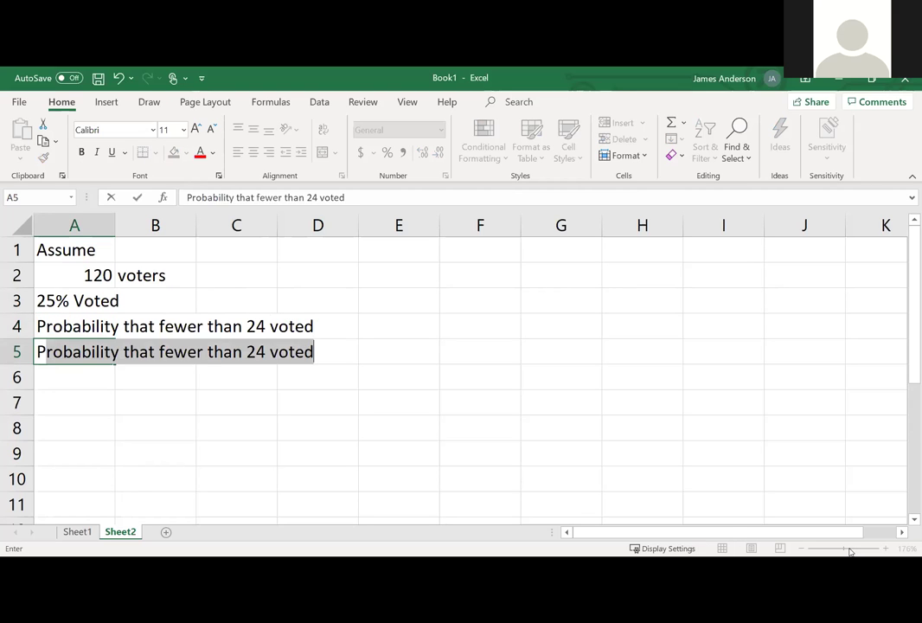
text((x>24)
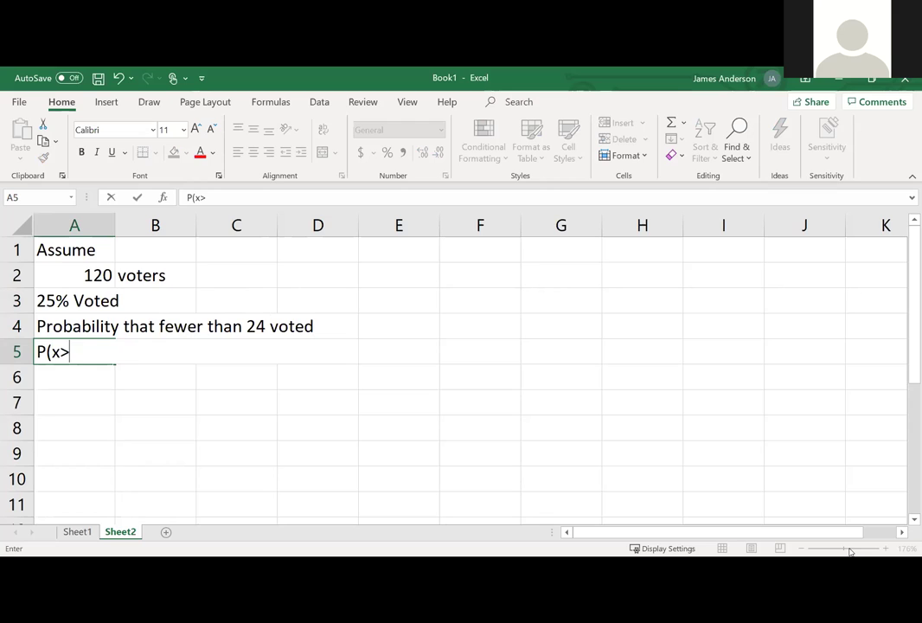
text())
key(Return)
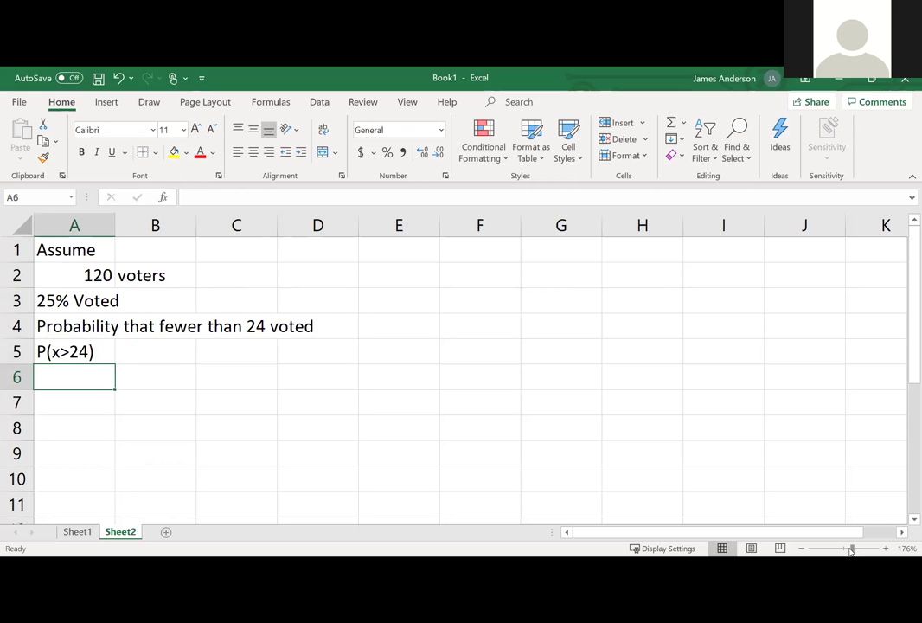
Enter the labels p, q, x and n in cells A6 to A9
text(p)
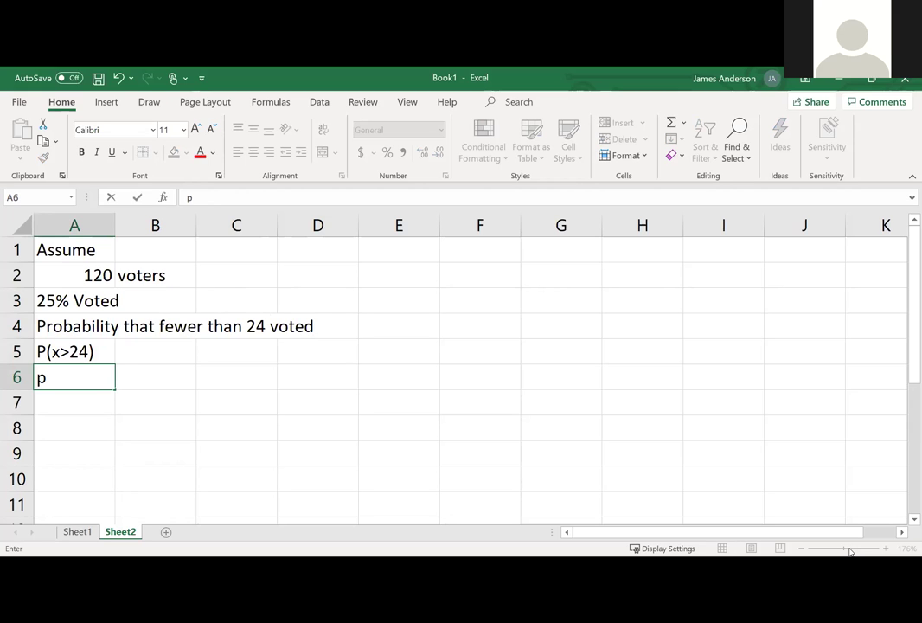
key(Return)
key(Return)
key(Up)
text(q)
key(Return)
text(x)
key(Return)
text(n)
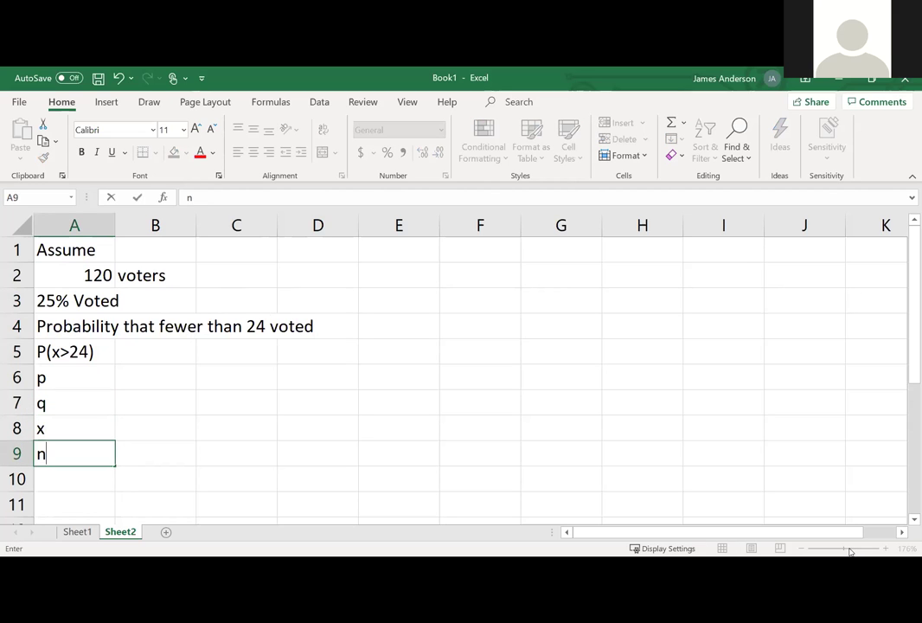
key(Return)
Enter 24 for x in cell B8 and 120 for n in cell B9
key(Right)
key(Up)
key(Up)
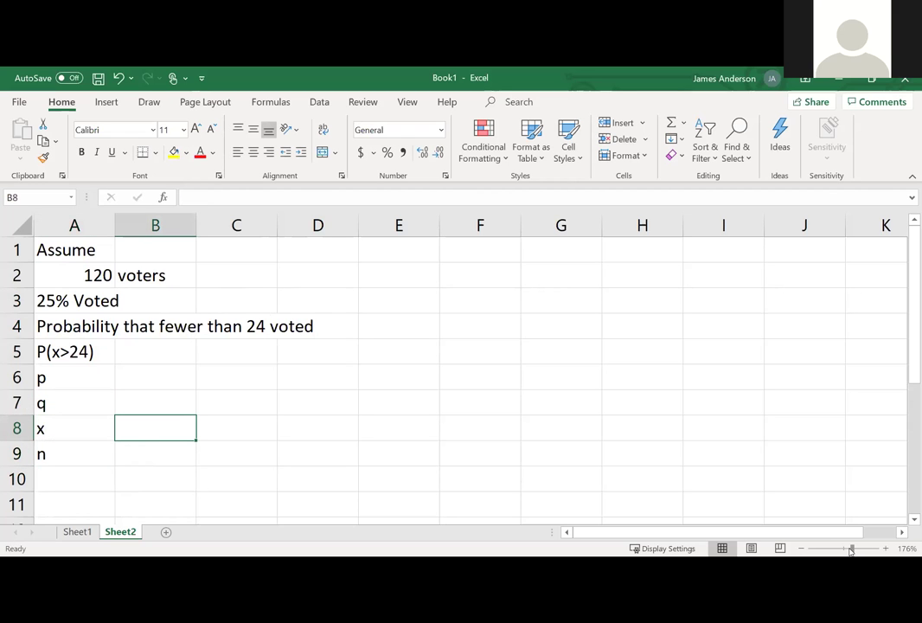
text(24)
key(Return)
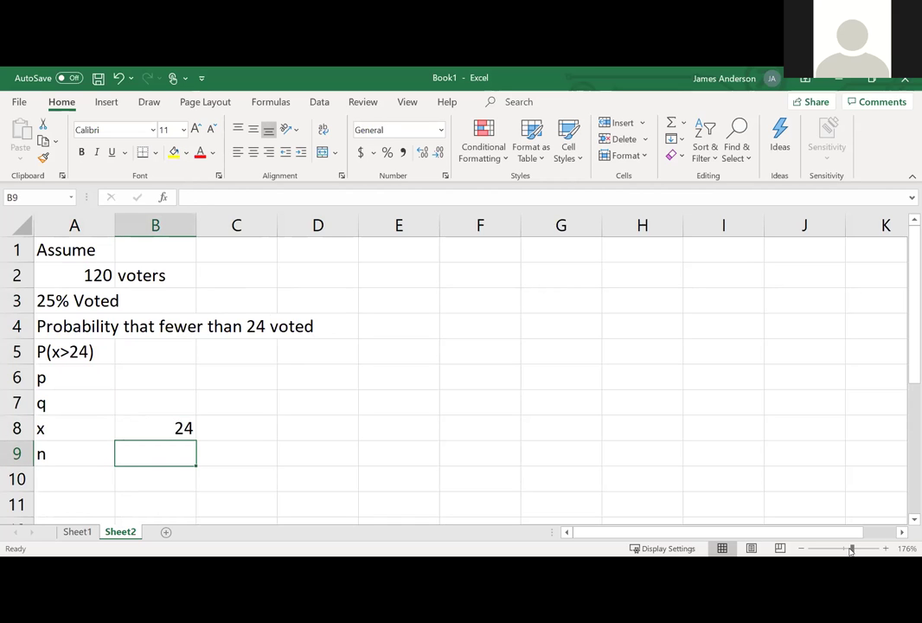
text(120)
key(Return)
Try calculating p in cell B6 as the number of voters in A2 multiplied by .25
key(Up)
key(Up)
key(Up)
key(Up)
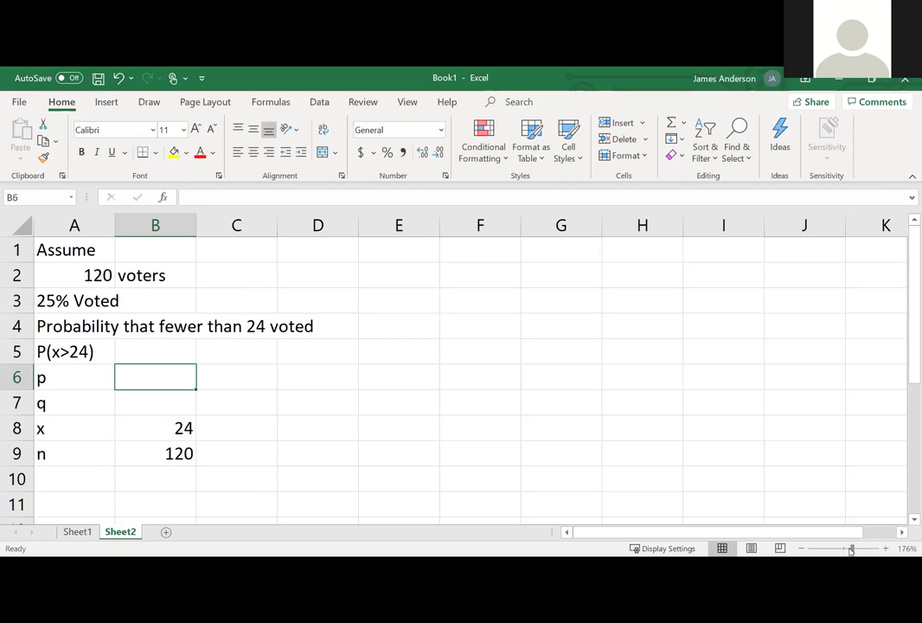
text(=)
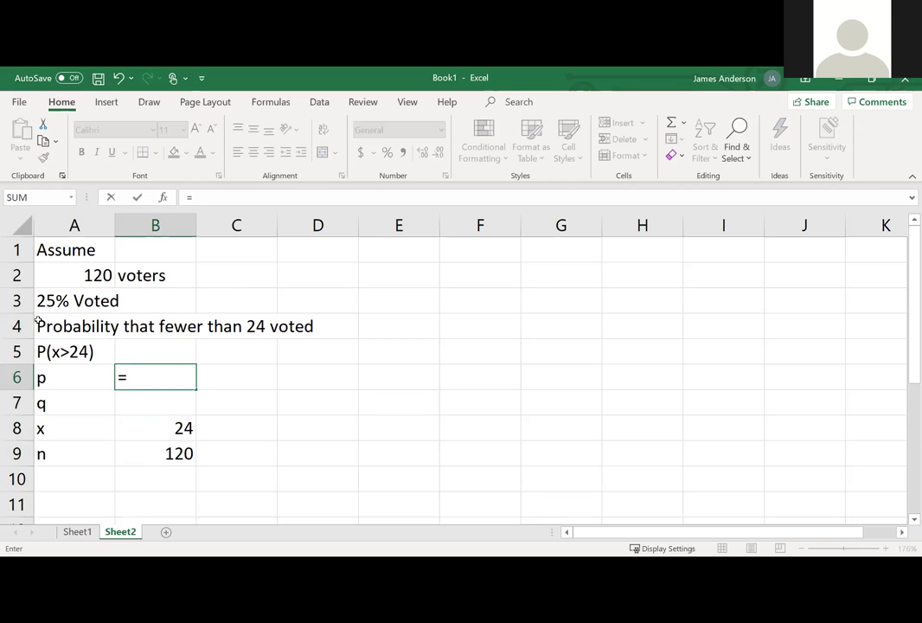
click(52, 271)
text(*.25)
key(Return)
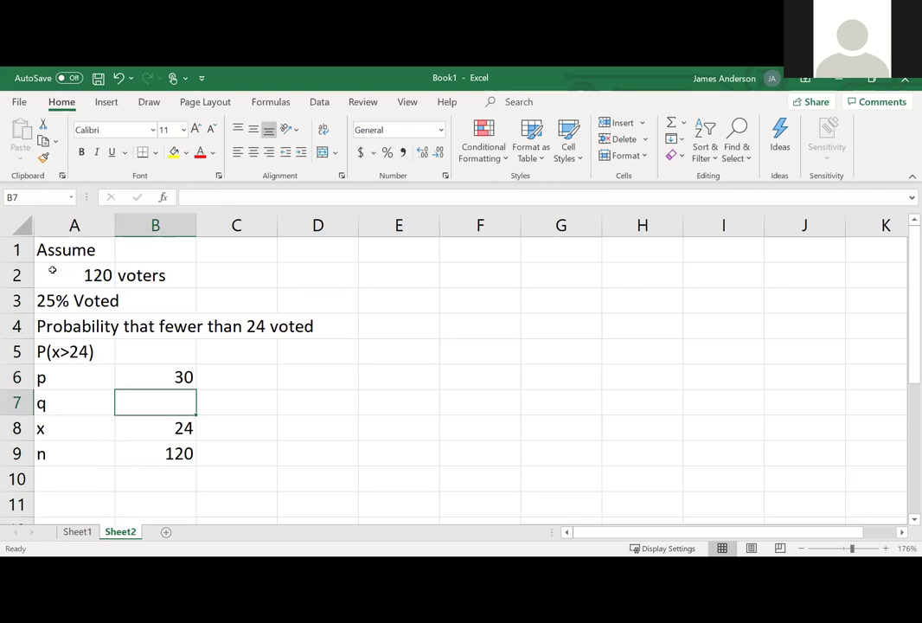
Replace the p formula in cell B6 with .25 and enter .75 for q in cell B7
key(Up)
key(F2)
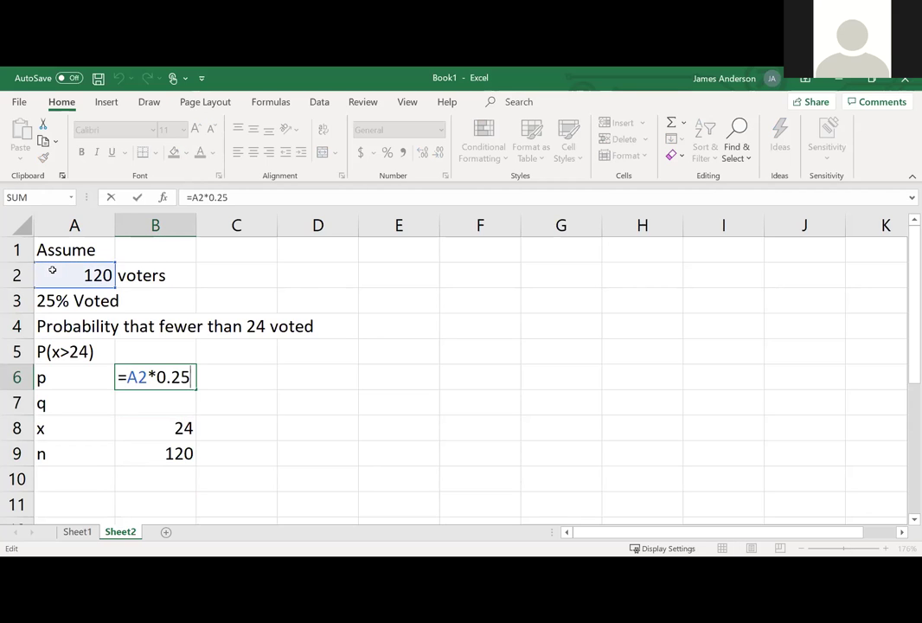
key(BackSpace)
key(BackSpace)
key(BackSpace)
key(BackSpace)
key(BackSpace)
key(BackSpace)
key(BackSpace)
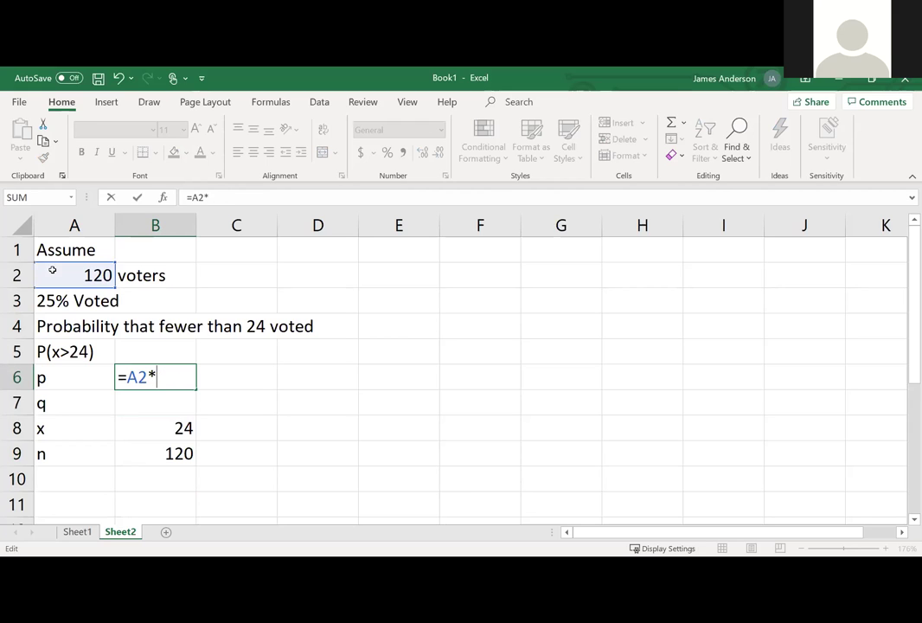
text(.25)
key(Return)
text(.75)
key(Return)
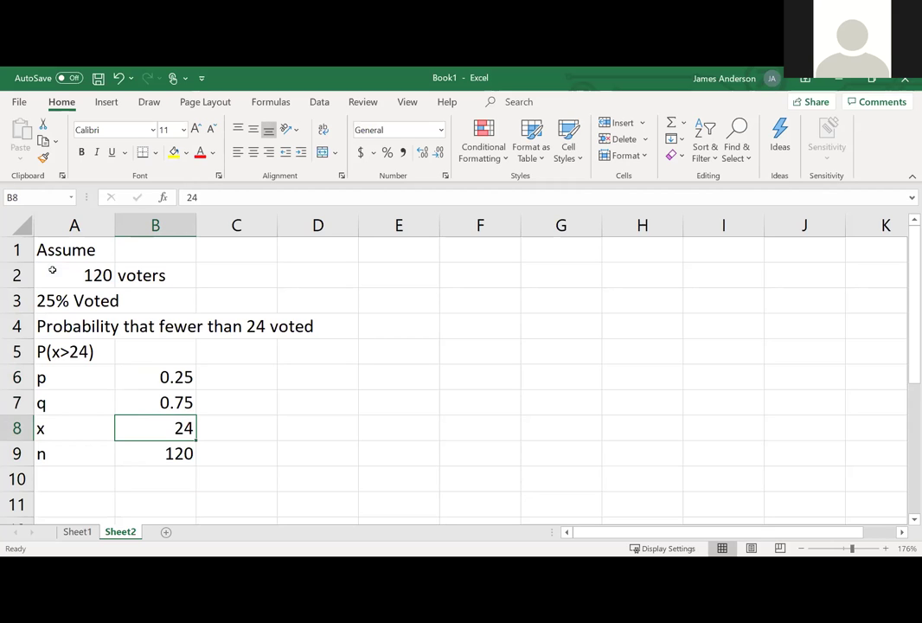
Enter the headings "Number Polled" in F1 and "Probability Voted" in G1, and widen column F to fit its heading
key(Right)
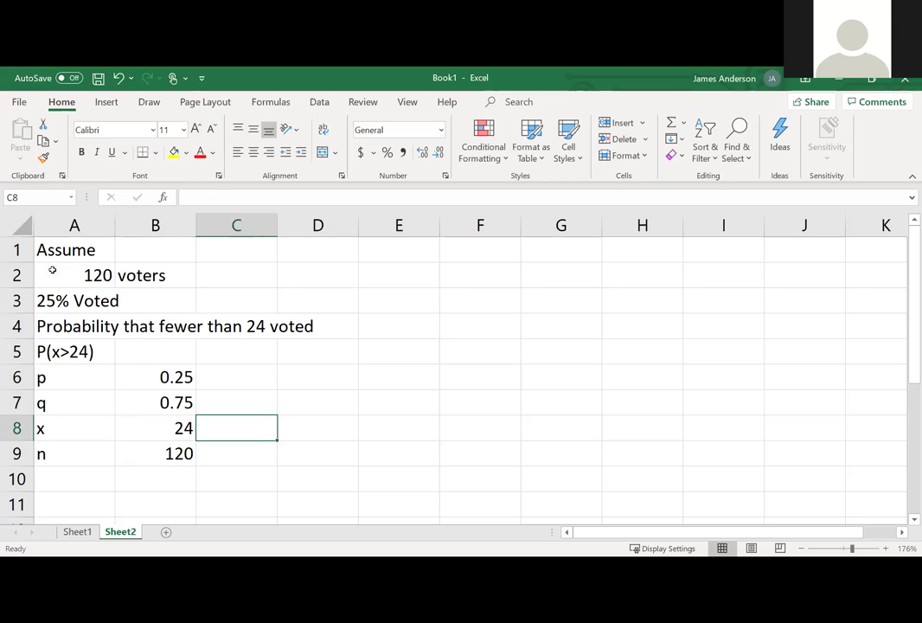
key(Up)
key(Up)
key(Up)
key(Right)
key(Right)
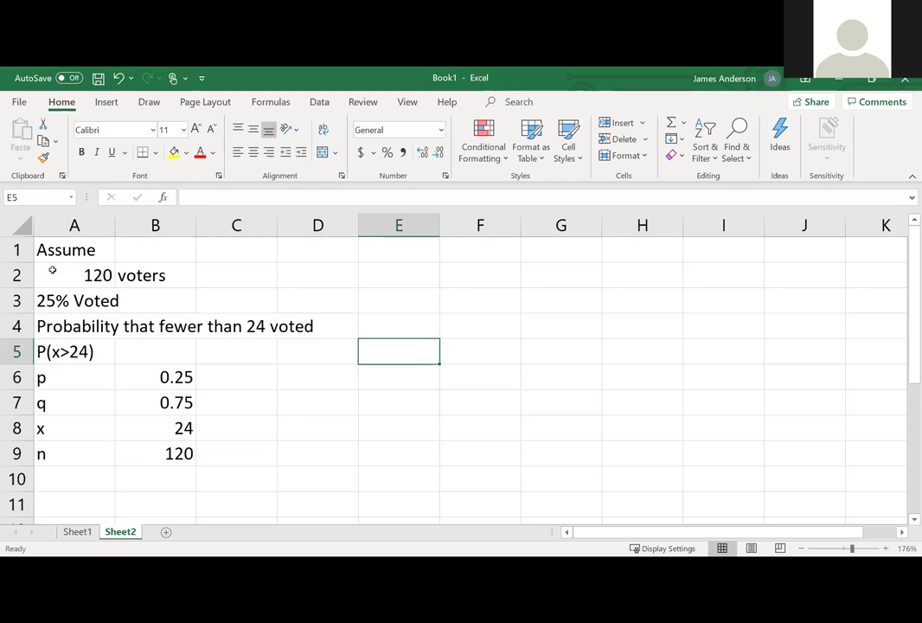
key(Up)
key(Up)
key(Up)
key(Up)
key(Right)
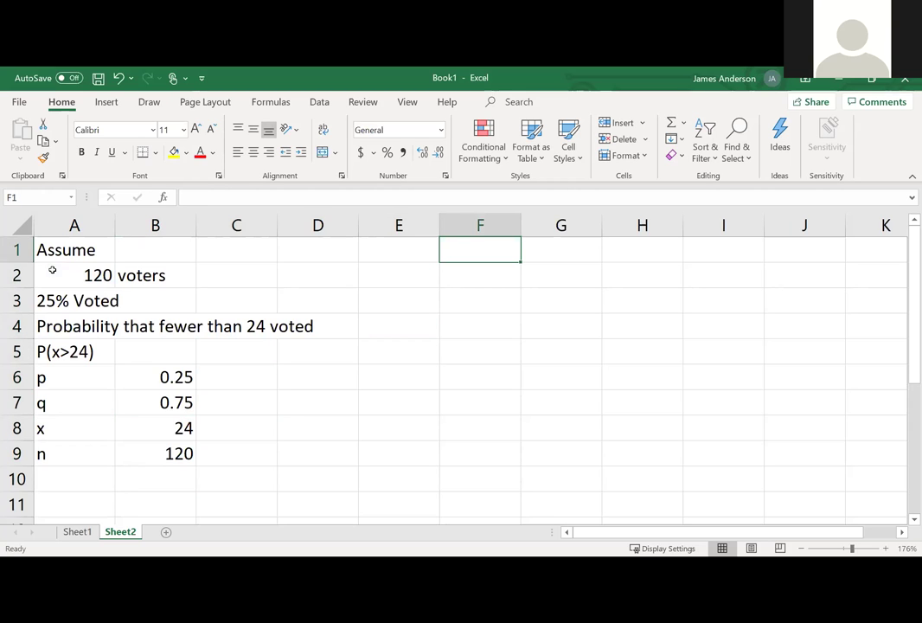
text(Numbe)
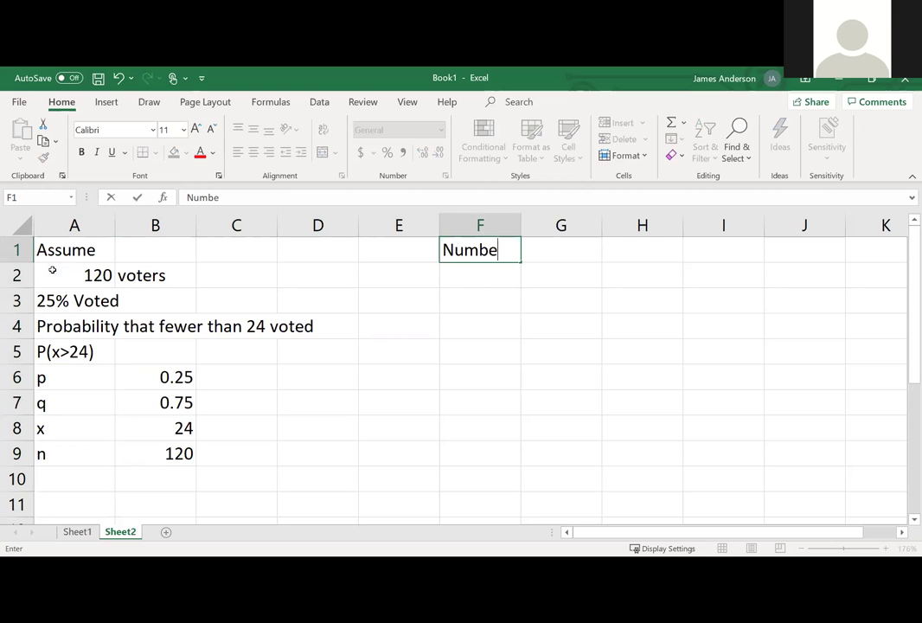
text(r Polled)
key(Right)
text(Probability)
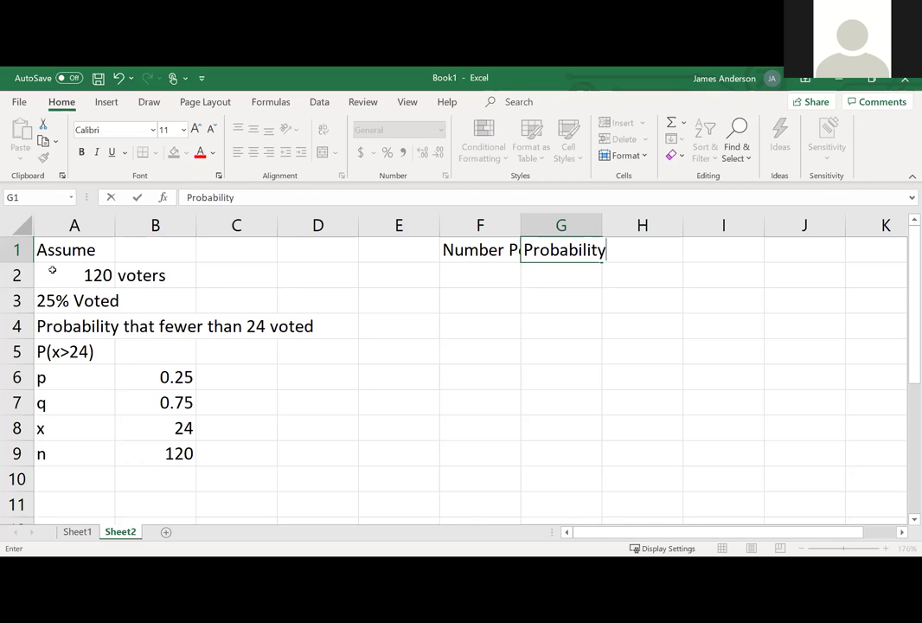
text( Voted)
key(Return)
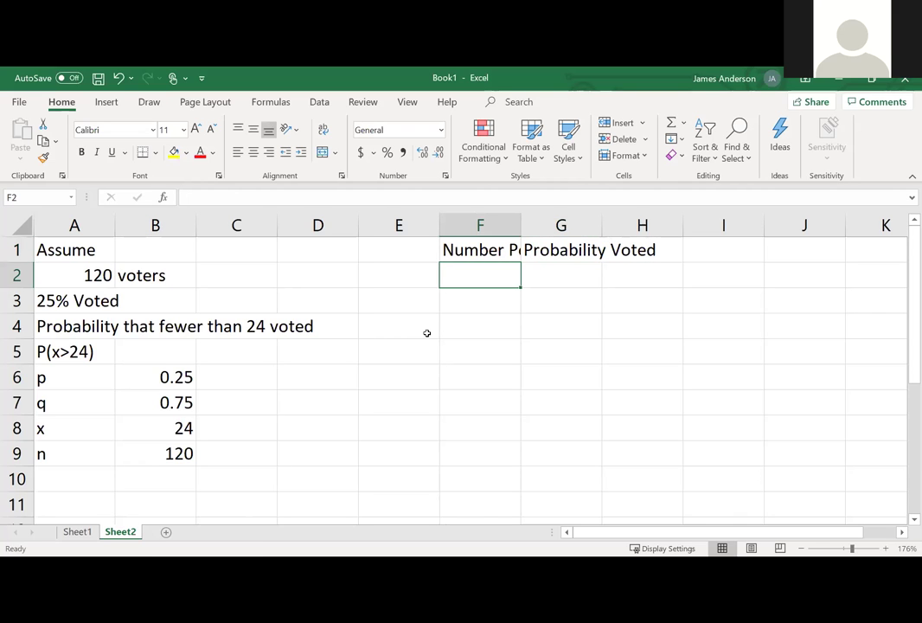
double_click(522, 218)
Enter the starting values 1, 2 and 3 in cells F2 to F4 under Number Polled
text(1)
key(Return)
text(2)
key(Return)
text(3)
key(Return)
Extend the Number Polled series from F2:F4 down column F to 120 in cell F121
key(Up)
key(Up)
key(Up)
key(shift+Down)
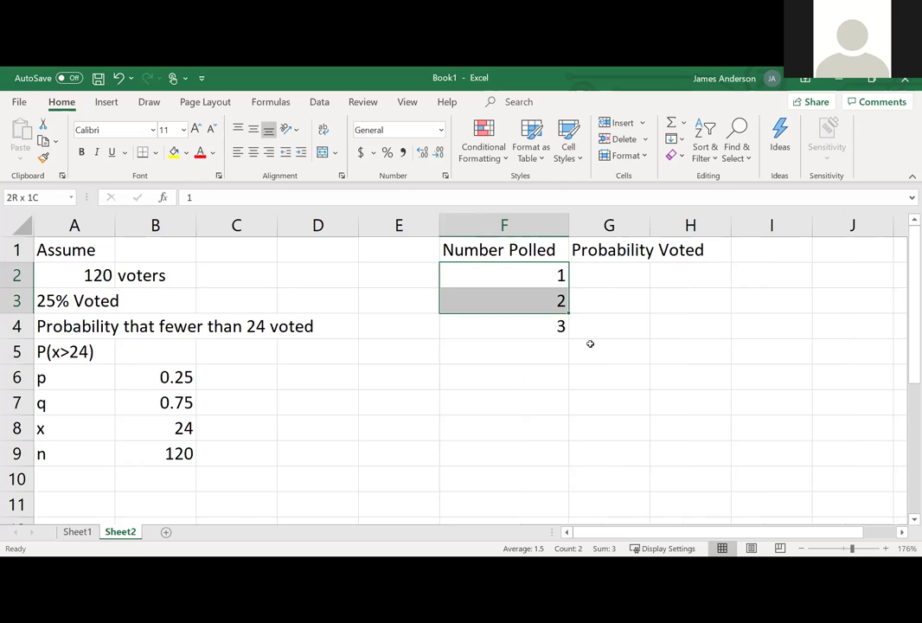
key(shift+Down)
drag(568, 337, 550, 519)
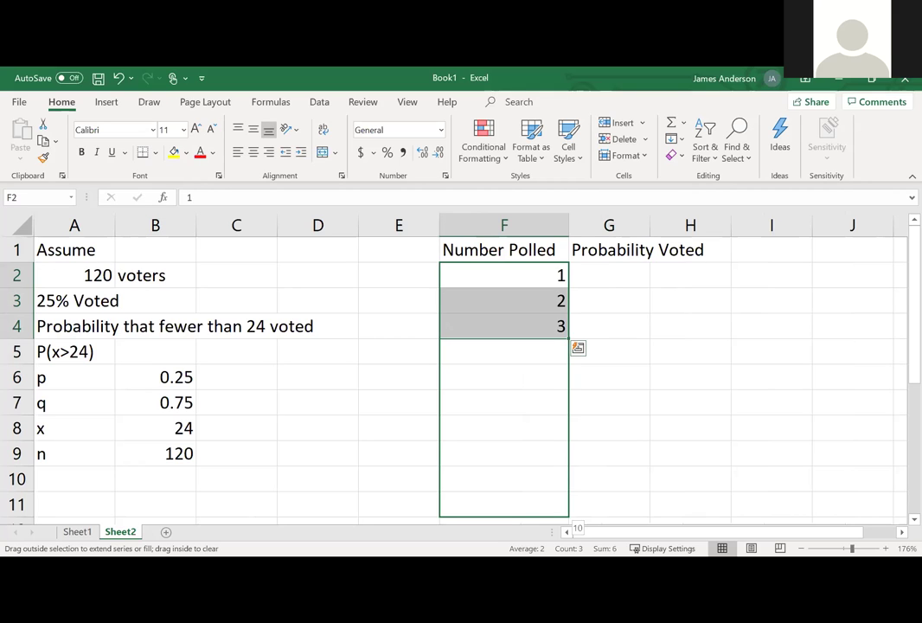
drag(567, 519, 536, 442)
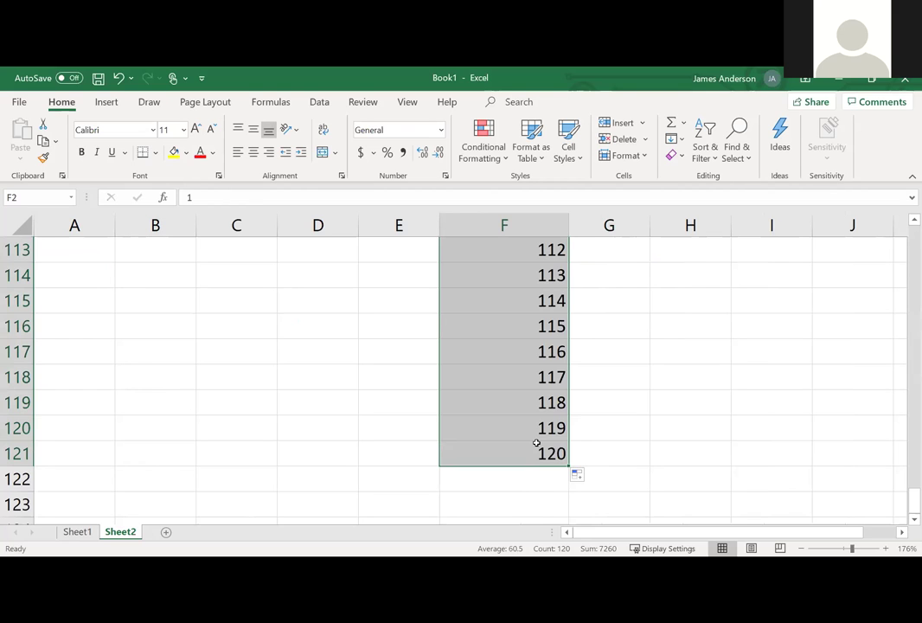
Return to the start of the Number Polled series and select its first three values in F2:F4
key(ctrl+Up)
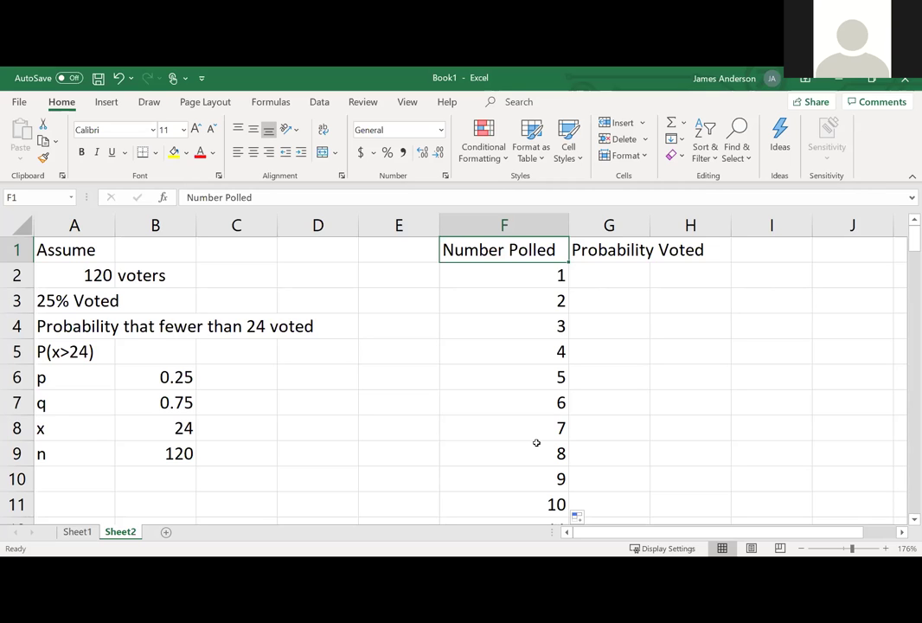
key(Down)
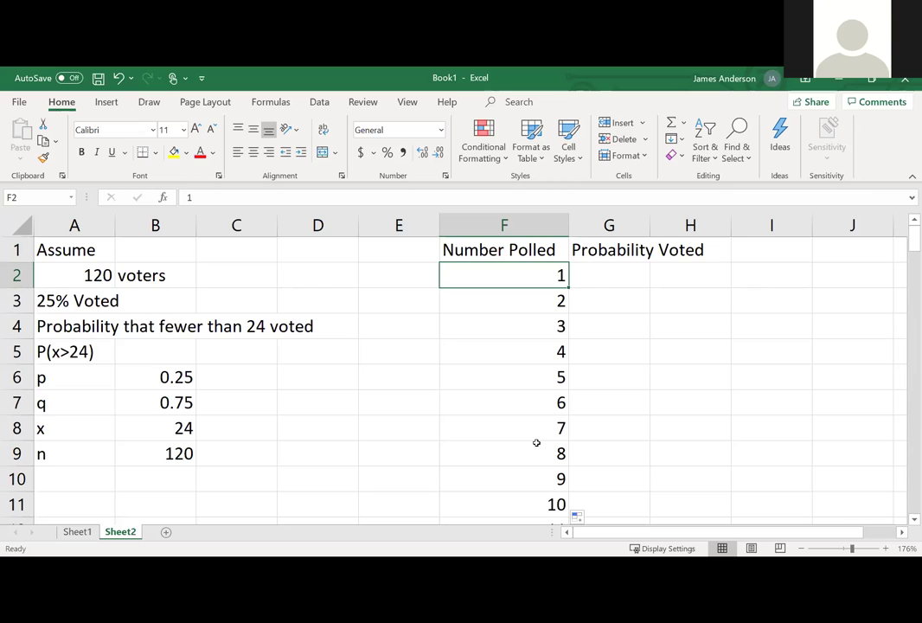
key(shift+Down)
key(shift+Down)
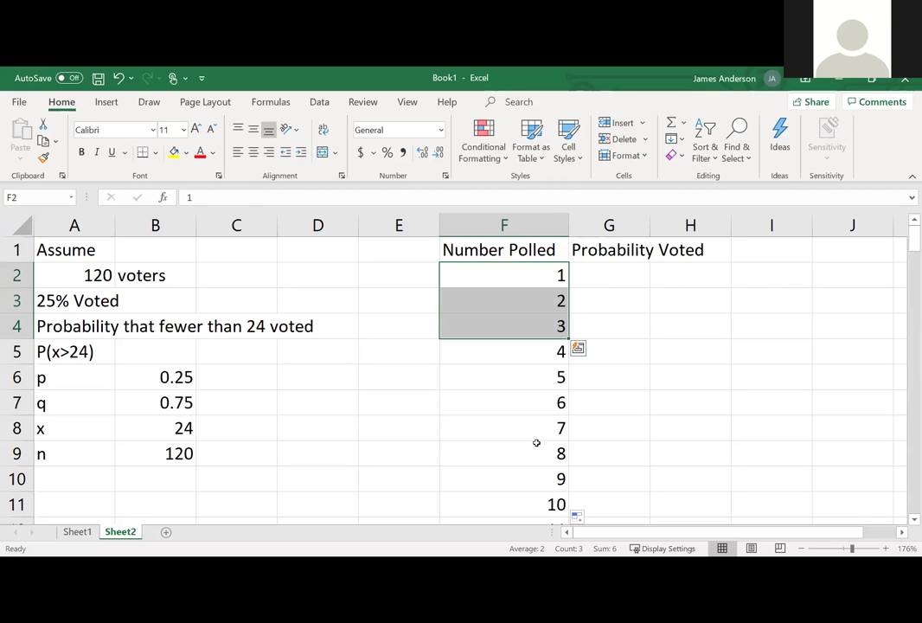
Enter the formula =BINOM.DIST(A2*.25,A2,B6,TRUE) in G2 under Probability Voted
key(Right)
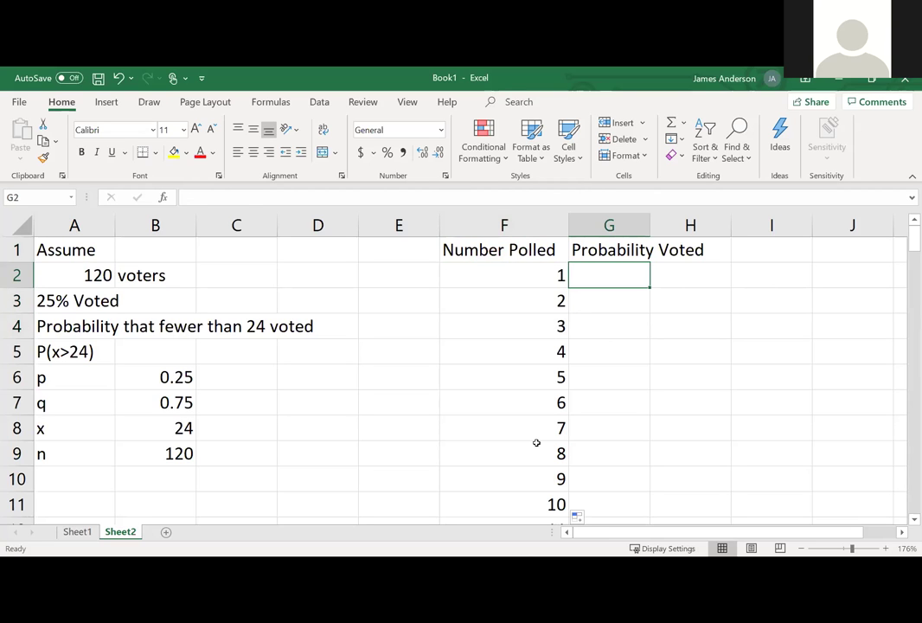
text(=)
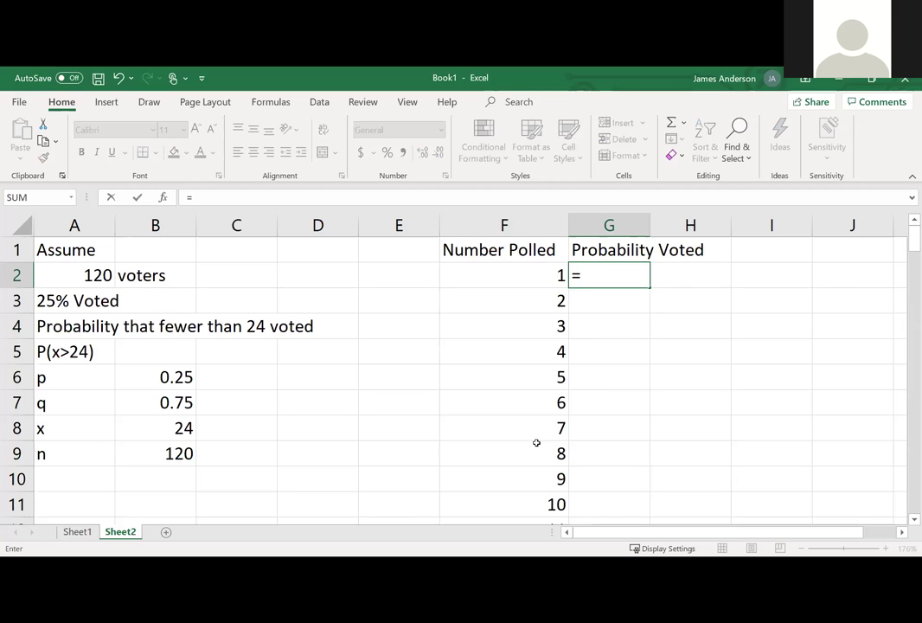
text(binom)
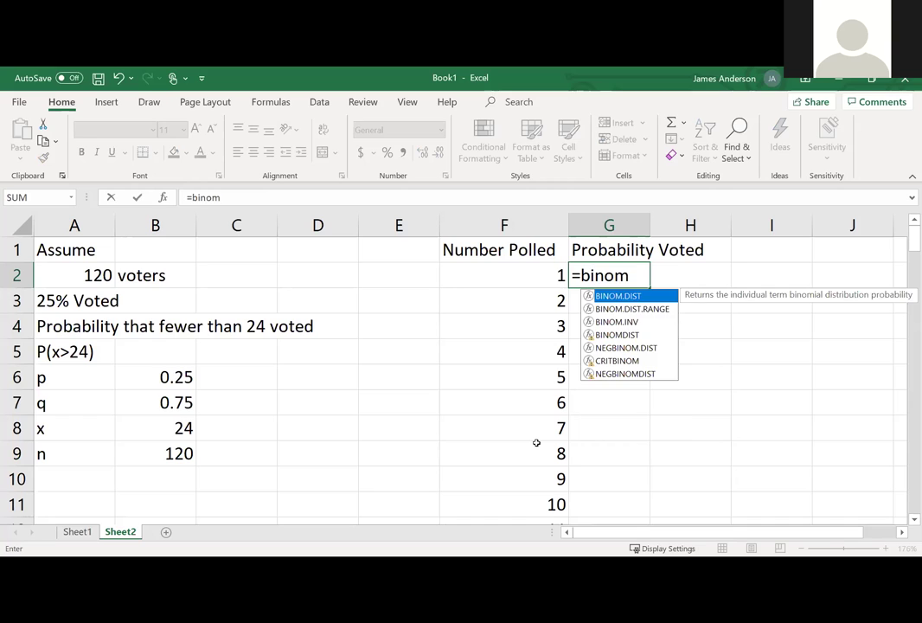
key(Tab)
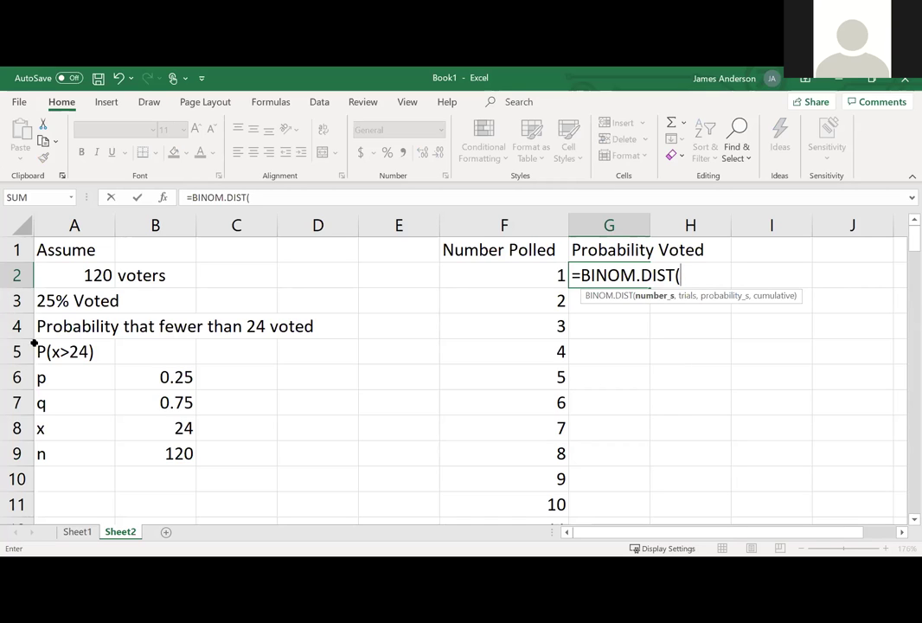
click(92, 275)
text(*.25)
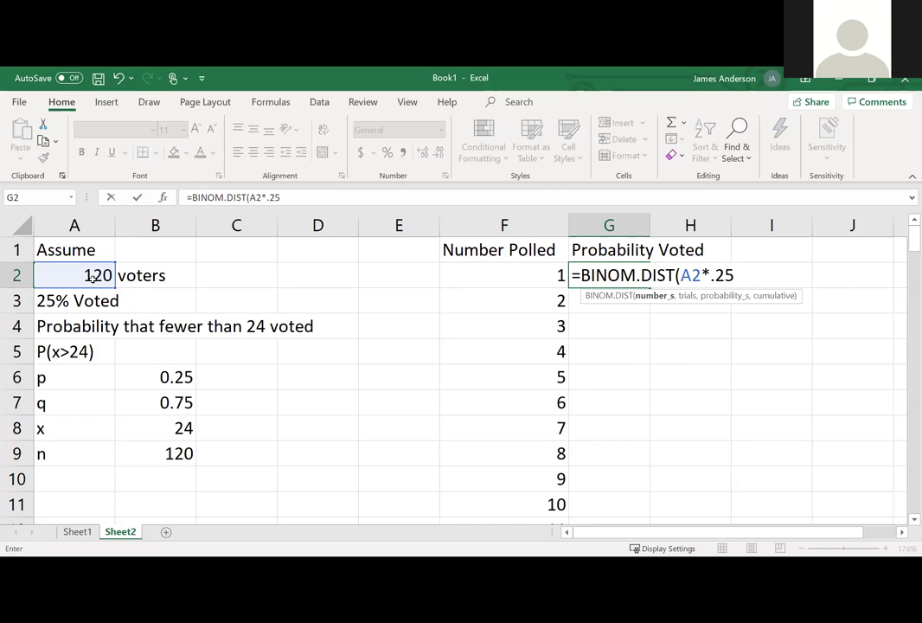
text(,)
click(92, 275)
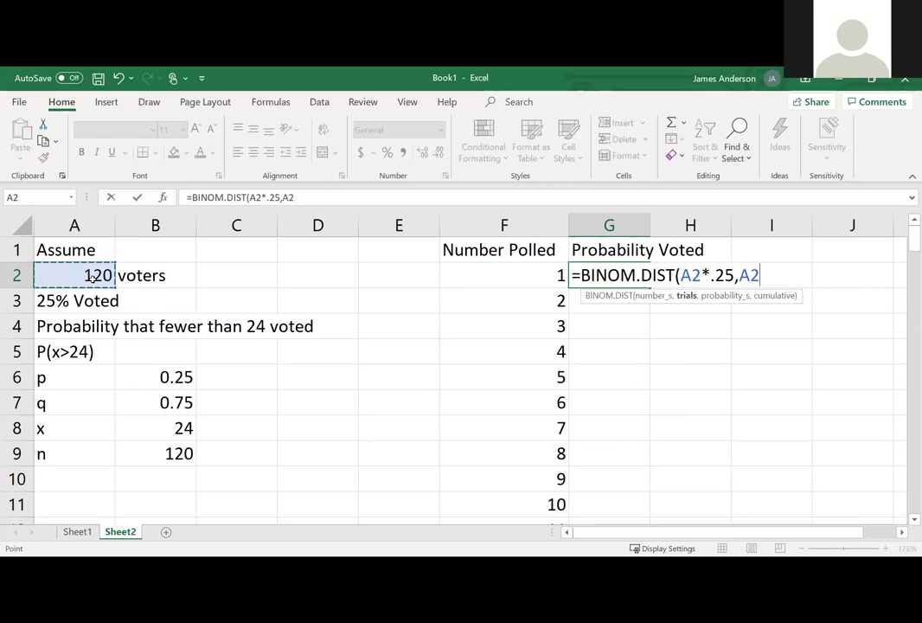
text(,)
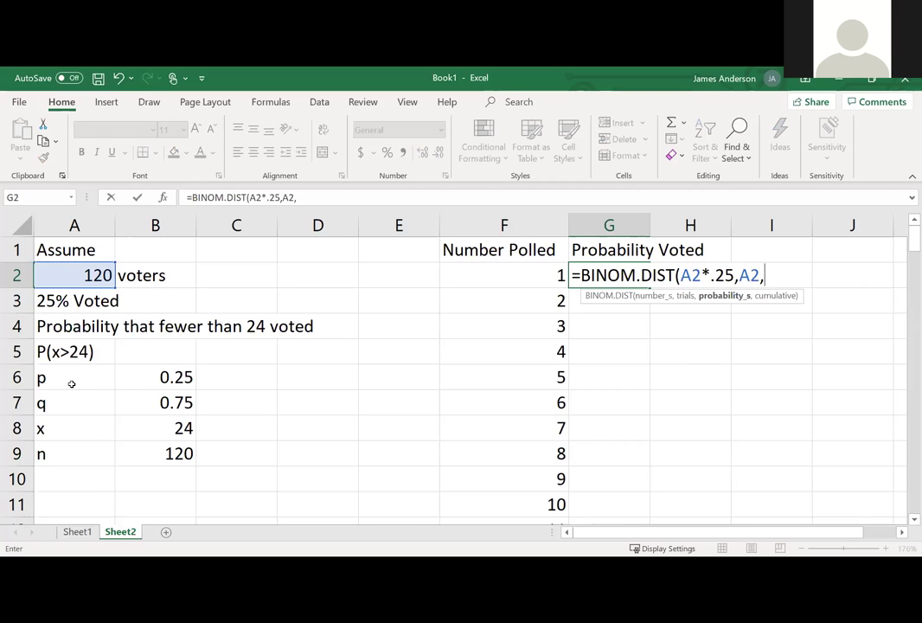
click(158, 376)
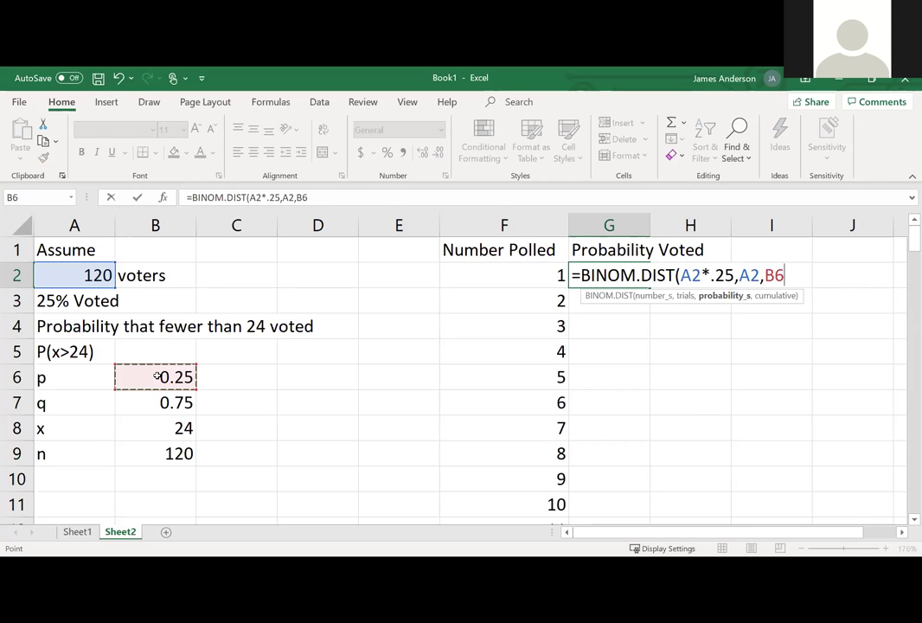
text(,)
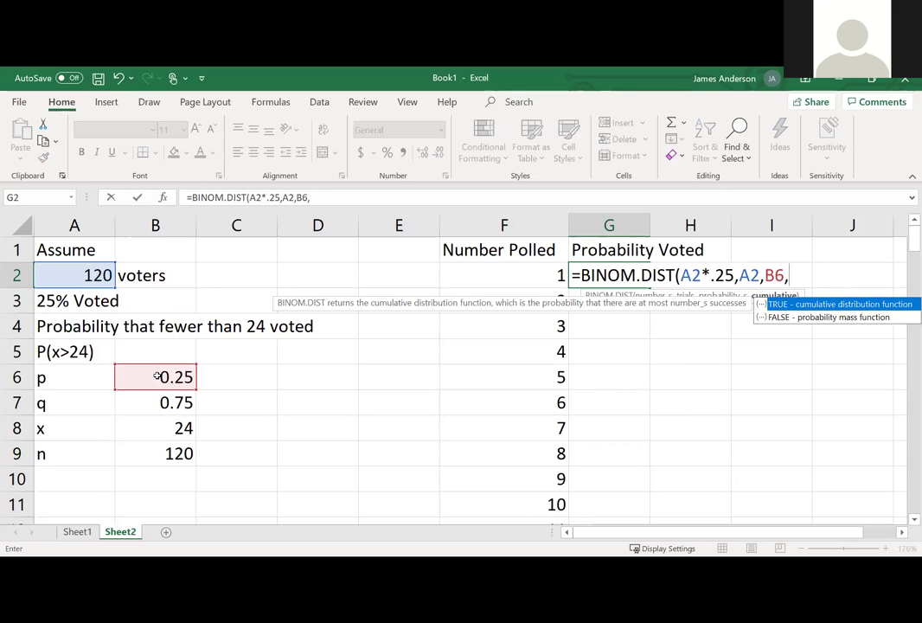
key(Tab)
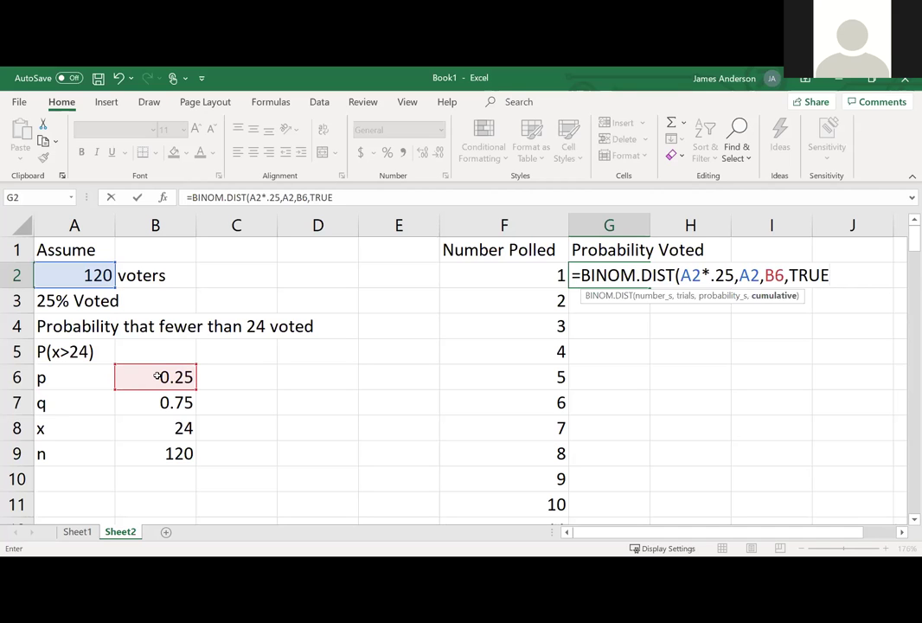
text())
key(Return)
Replace the number of successes argument in the G2 BINOM.DIST formula with a reference to F2
key(Up)
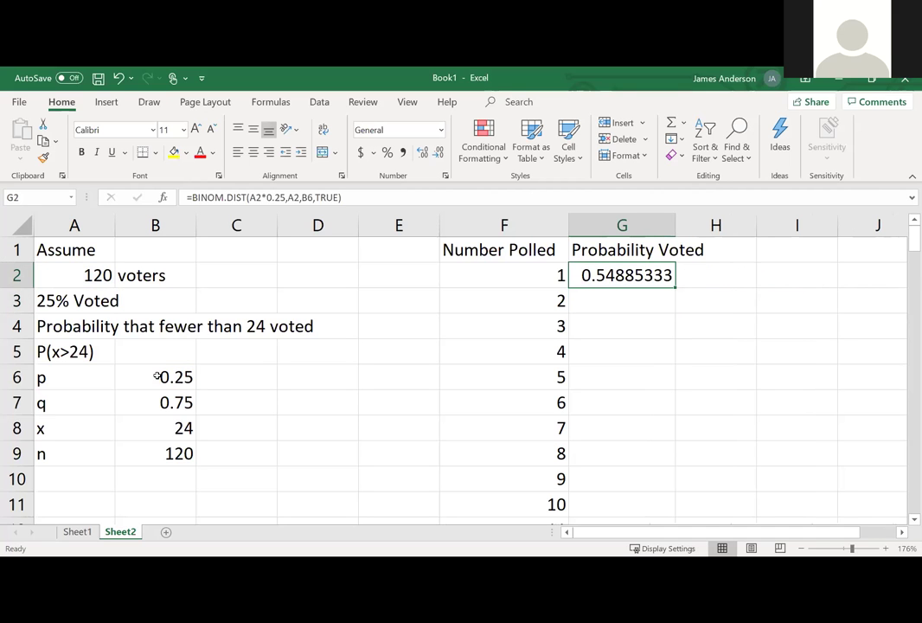
key(F2)
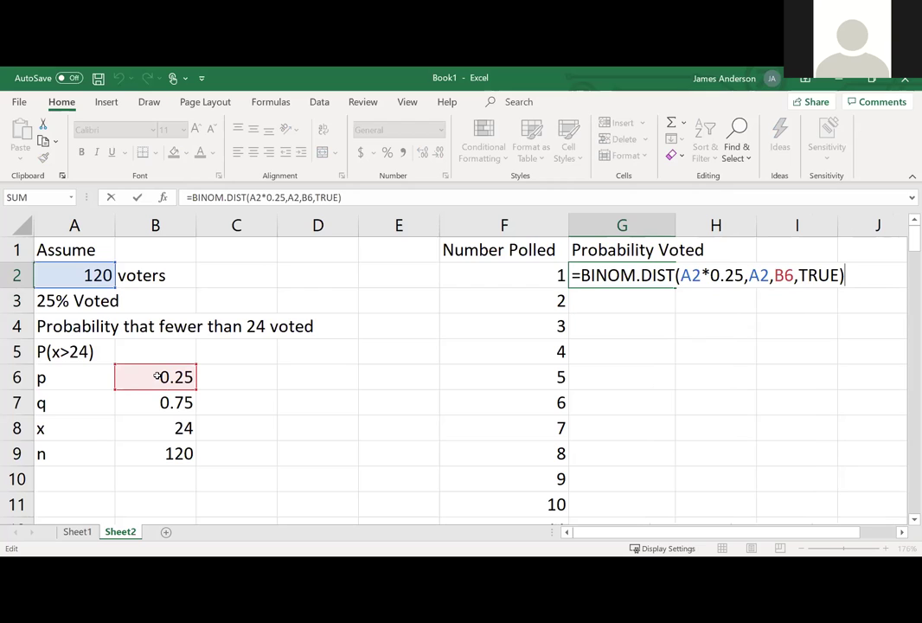
key(Left)
key(Left)
key(Left)
key(Left)
key(Left)
key(Left)
key(Left)
key(Left)
key(Left)
key(Left)
key(Left)
key(Left)
key(Left)
key(Left)
key(Left)
key(Left)
key(Left)
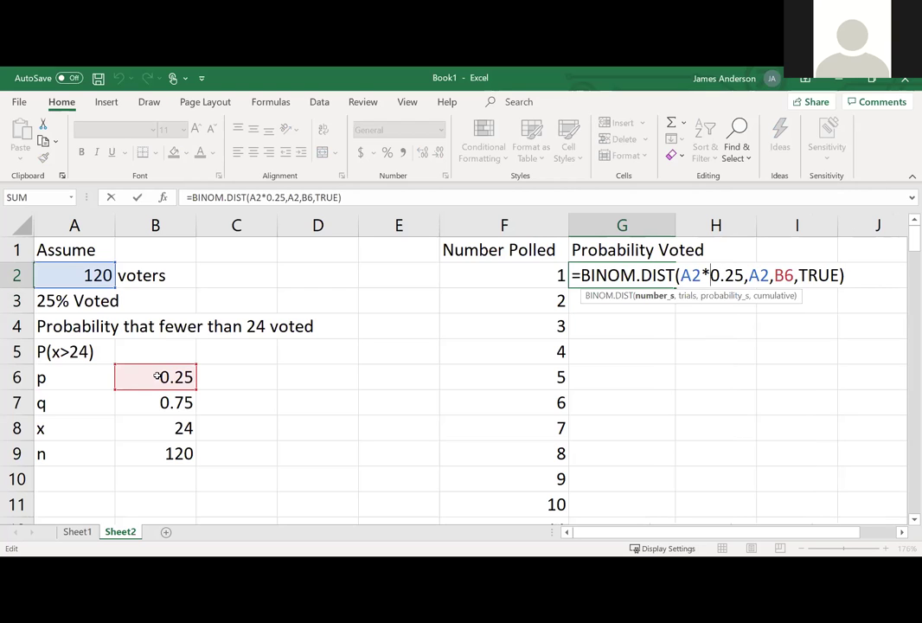
key(Right)
key(Right)
key(Right)
key(Right)
key(Right)
key(BackSpace)
key(BackSpace)
key(BackSpace)
key(BackSpace)
key(BackSpace)
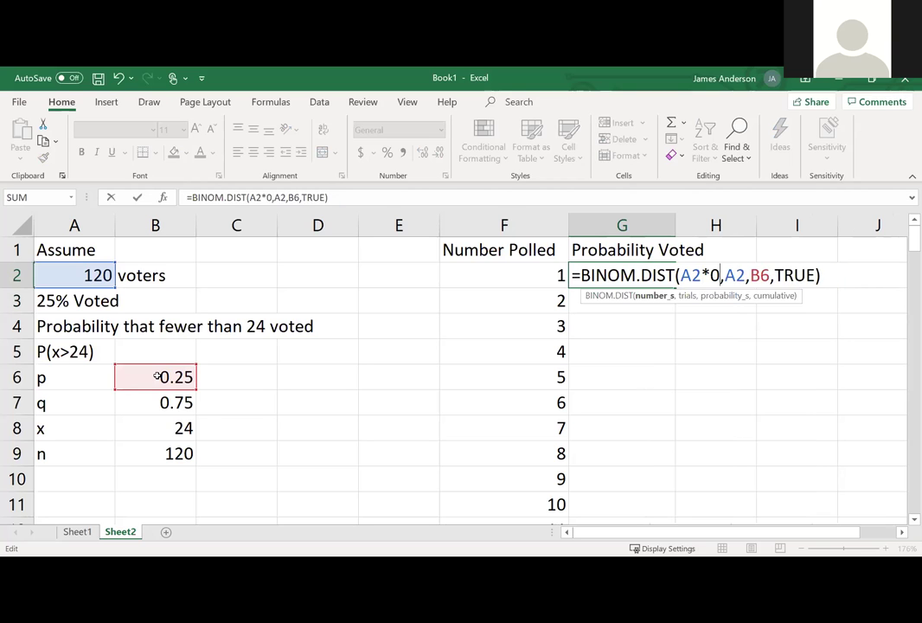
key(BackSpace)
key(BackSpace)
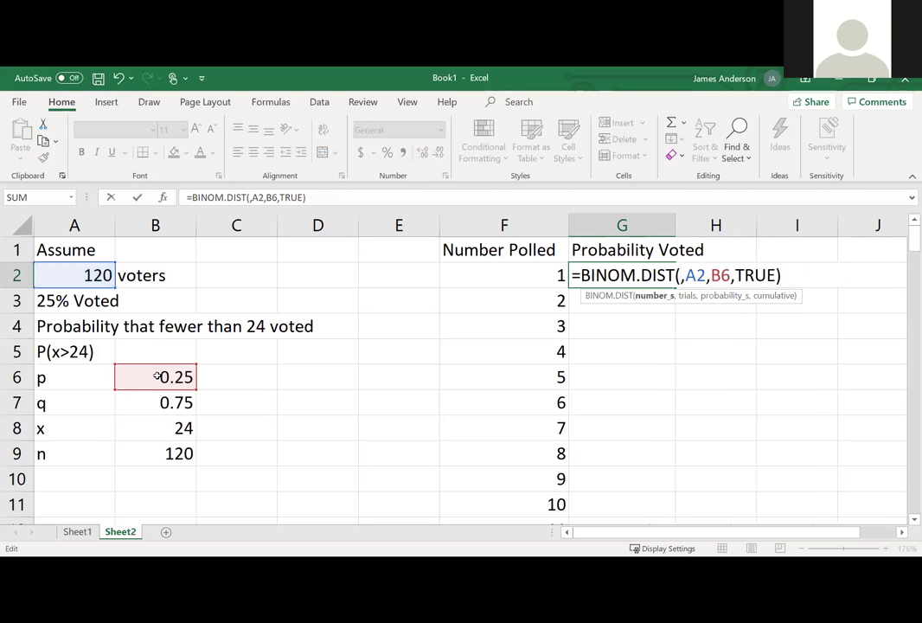
text(F1)
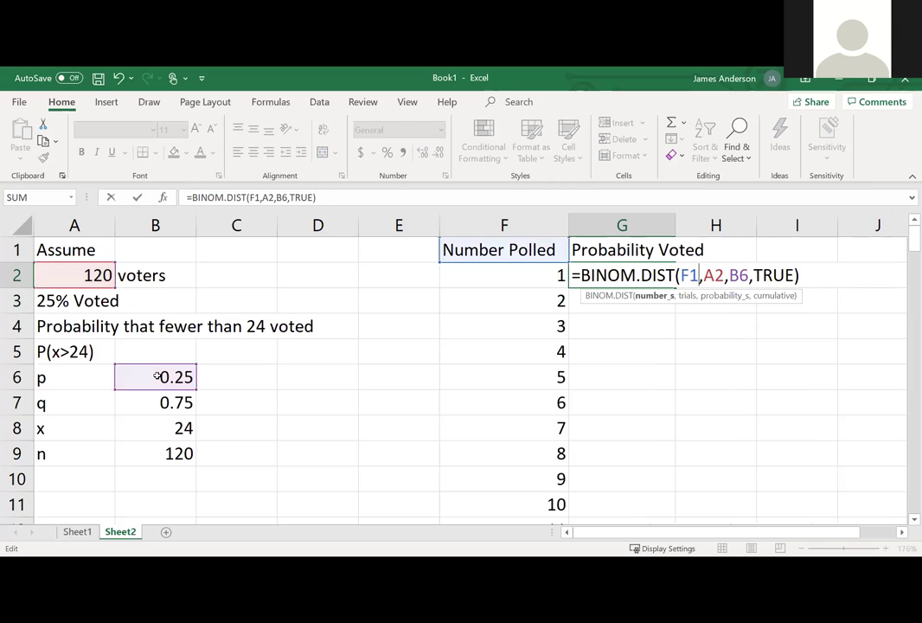
key(BackSpace)
text(2)
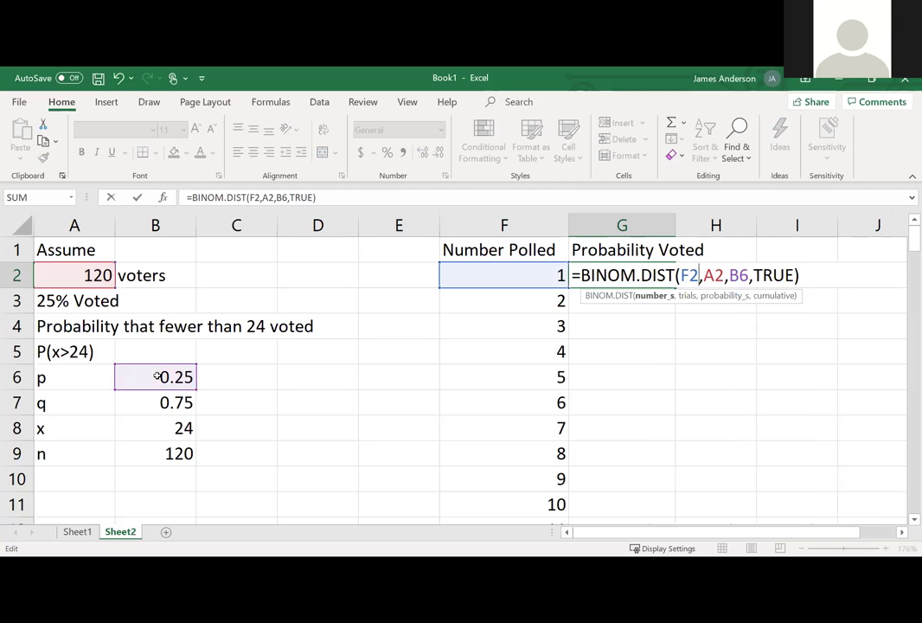
Make the trials and probability references in the G2 formula absolute as $A$2 and $B$6, and commit the formula
key(Right)
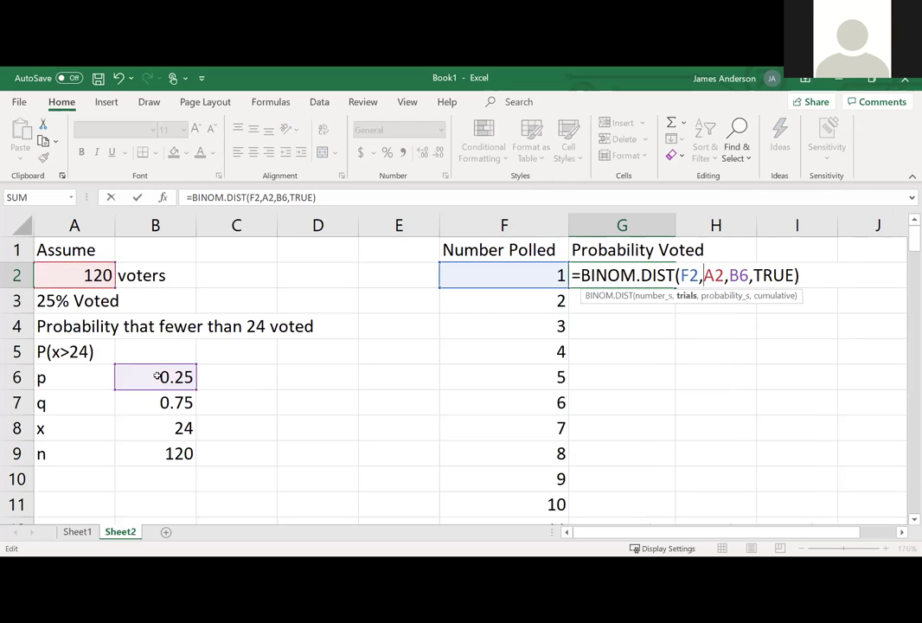
text($)
key(Right)
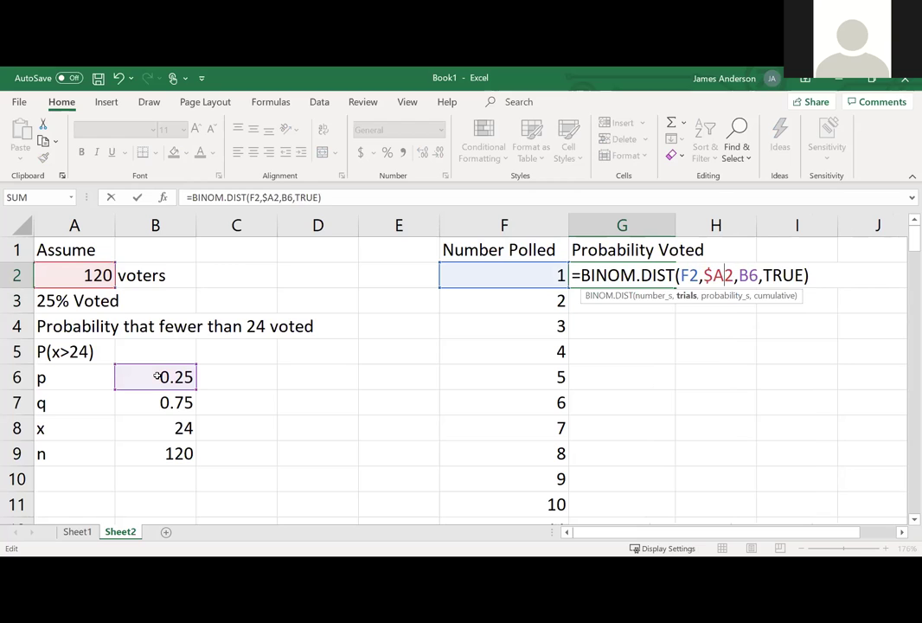
text($)
key(Right)
key(Right)
text($)
key(Right)
text($)
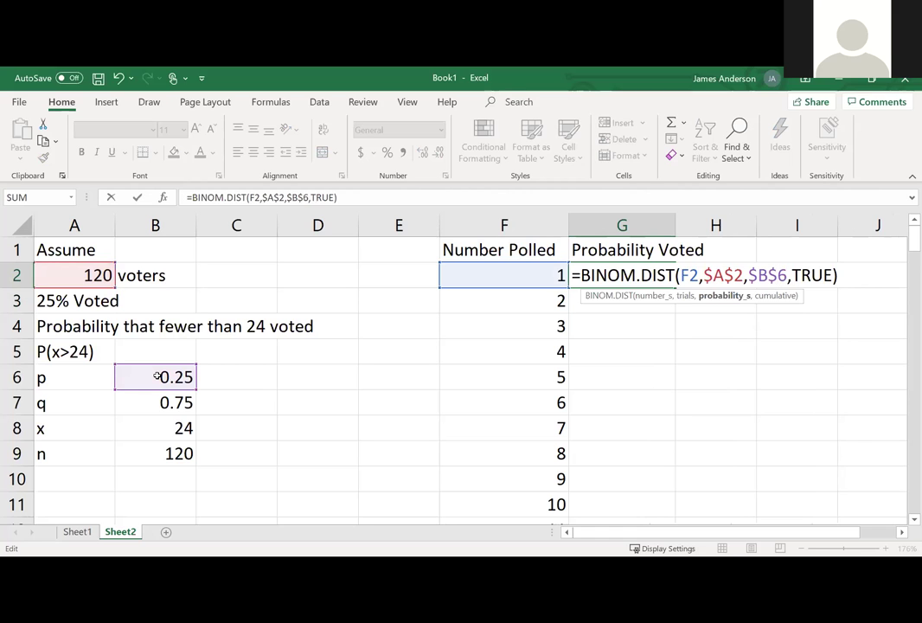
key(Return)
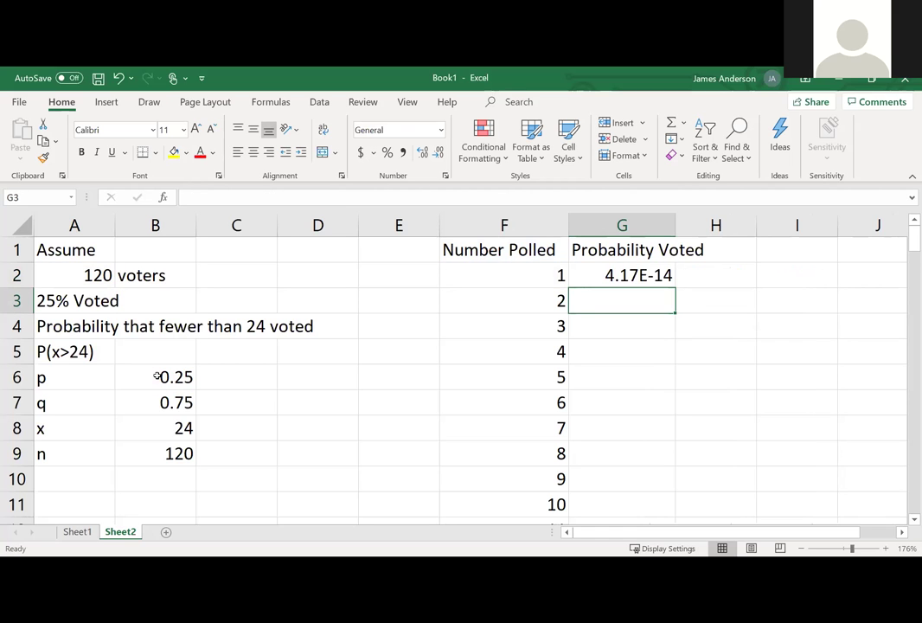
Fill the G2 formula down column G to row 121 and select the probability for 24 polled in G25
key(Up)
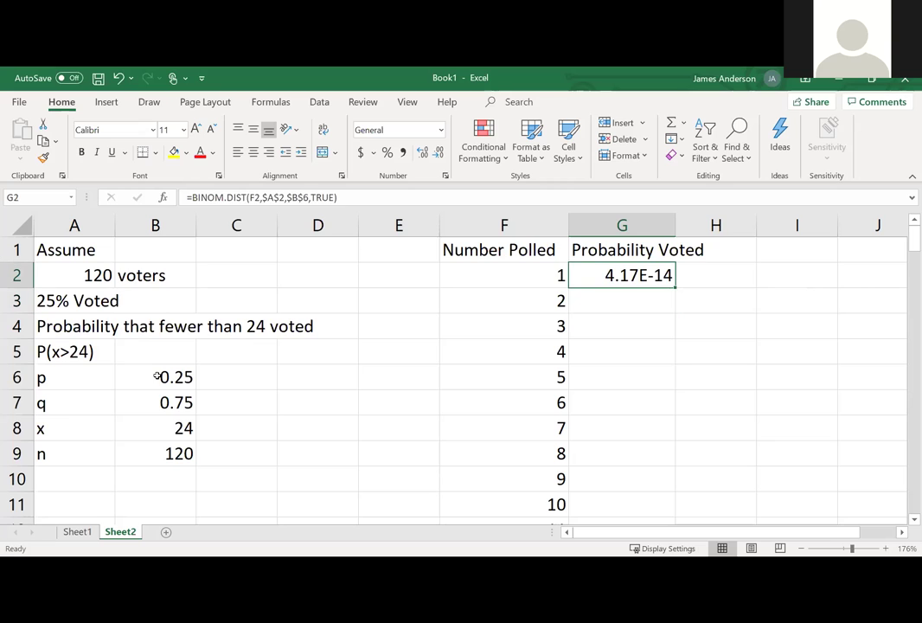
double_click(674, 287)
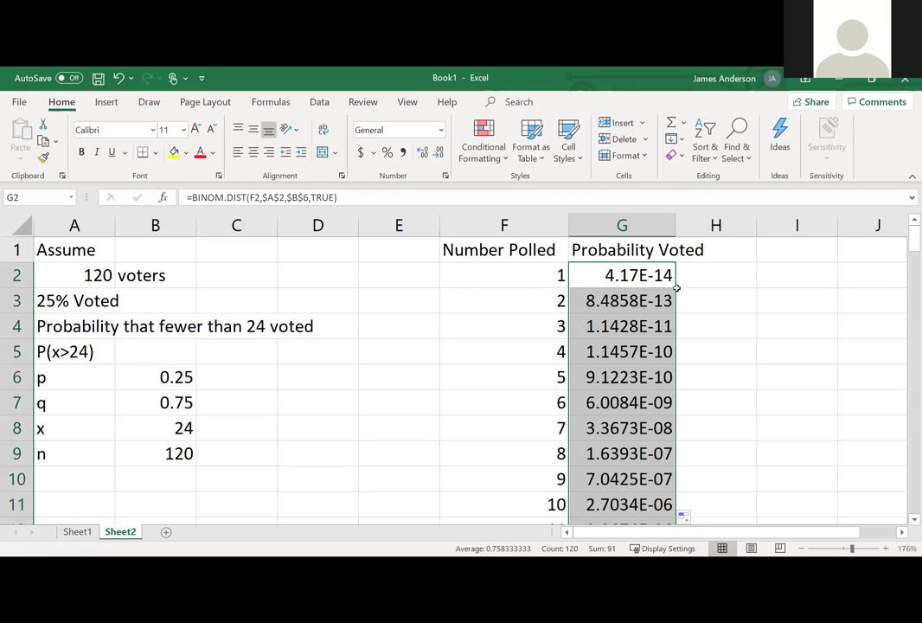
scroll(631, 352, down, 6)
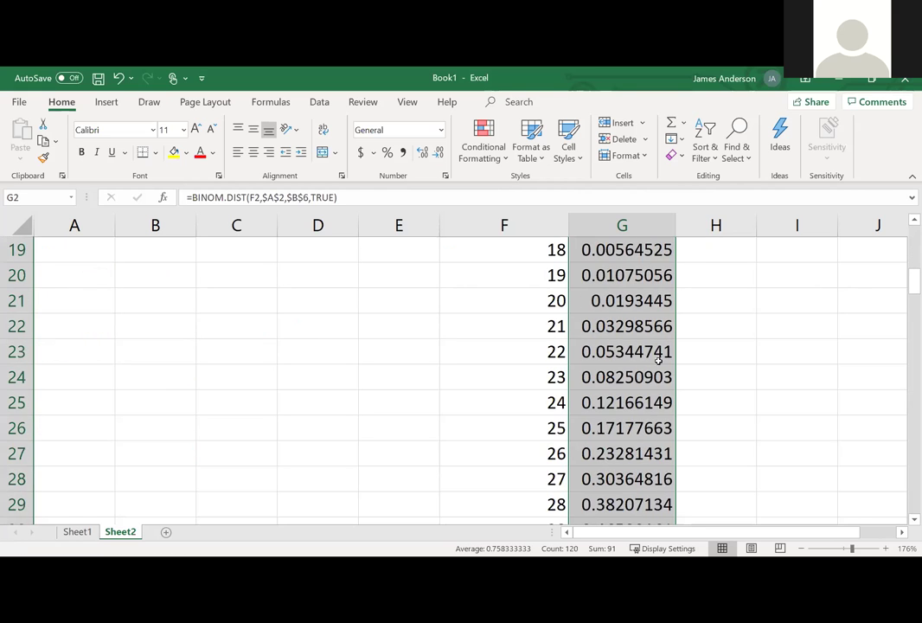
click(629, 406)
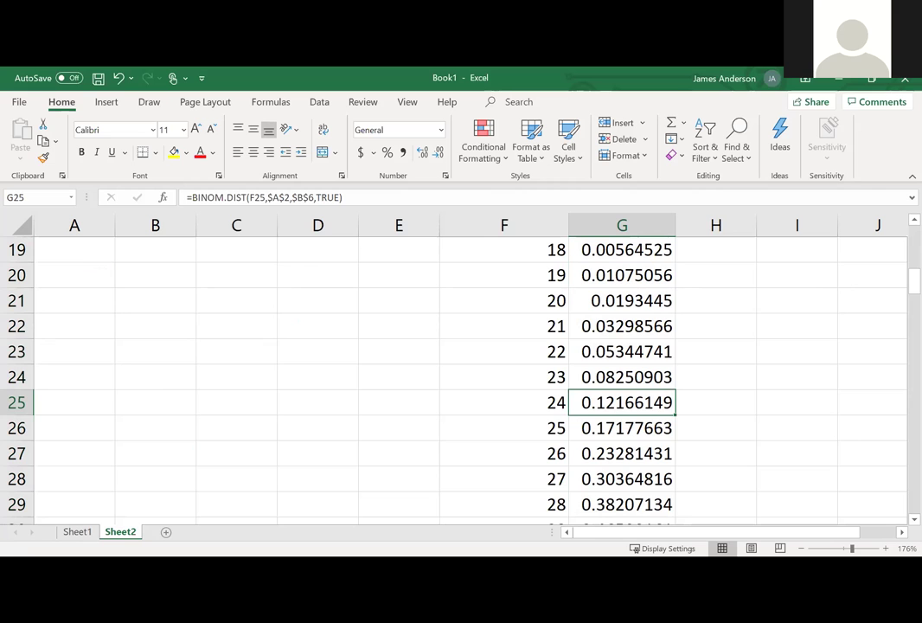
Review the Probability Voted values down to row 121 and return to the start of the table
scroll(837, 397, down, 13)
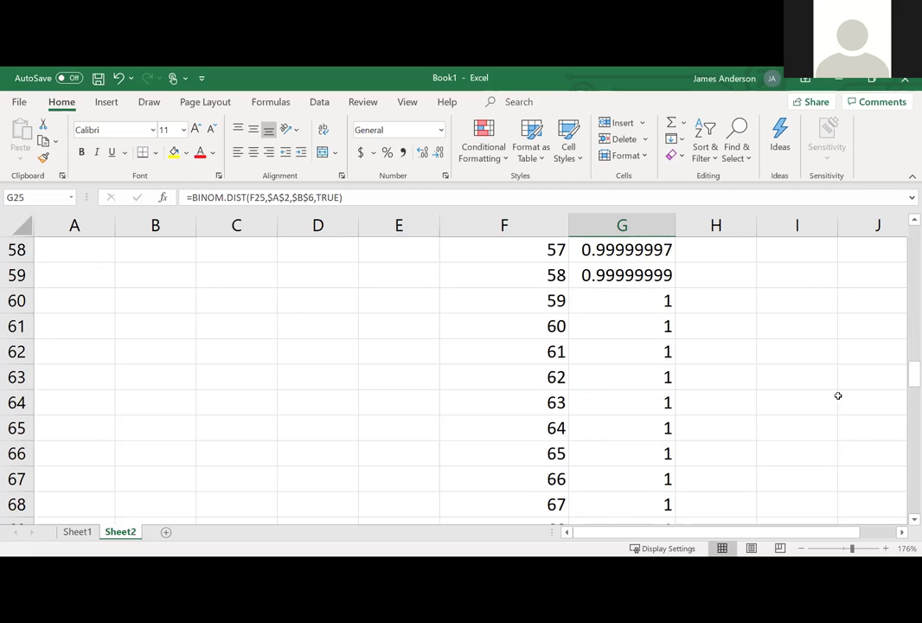
scroll(837, 395, down, 20)
scroll(838, 395, up, 4)
scroll(837, 395, up, 1)
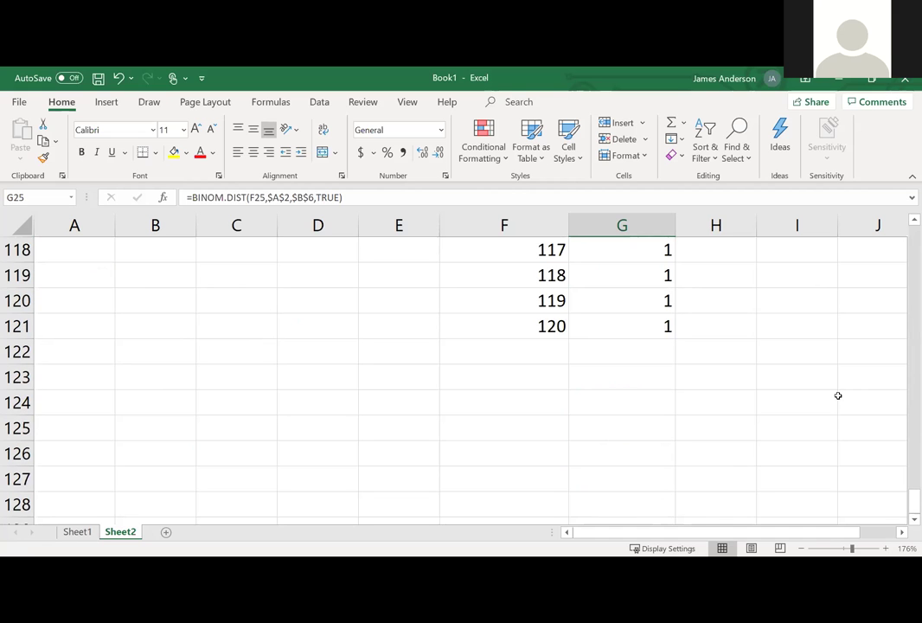
scroll(837, 395, up, 20)
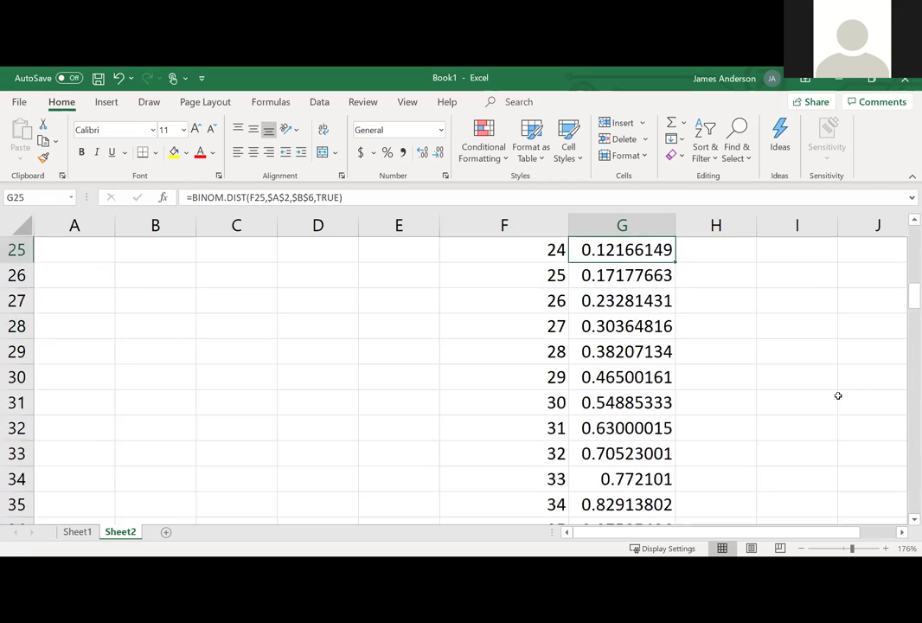
scroll(837, 395, up, 1)
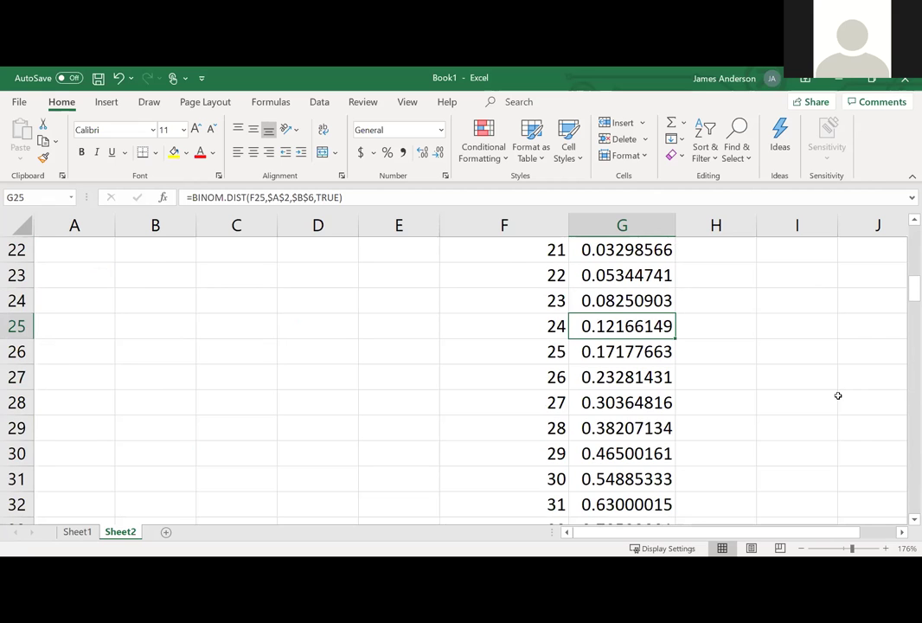
scroll(837, 395, up, 7)
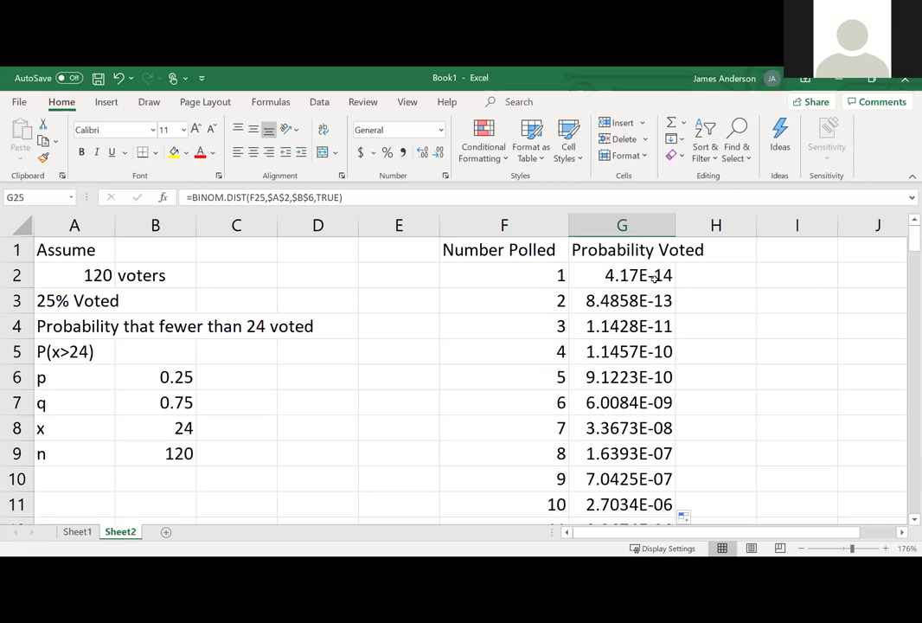
Inspect the formula in G2 and the cells it refers to: F2, A2 and B6
click(654, 277)
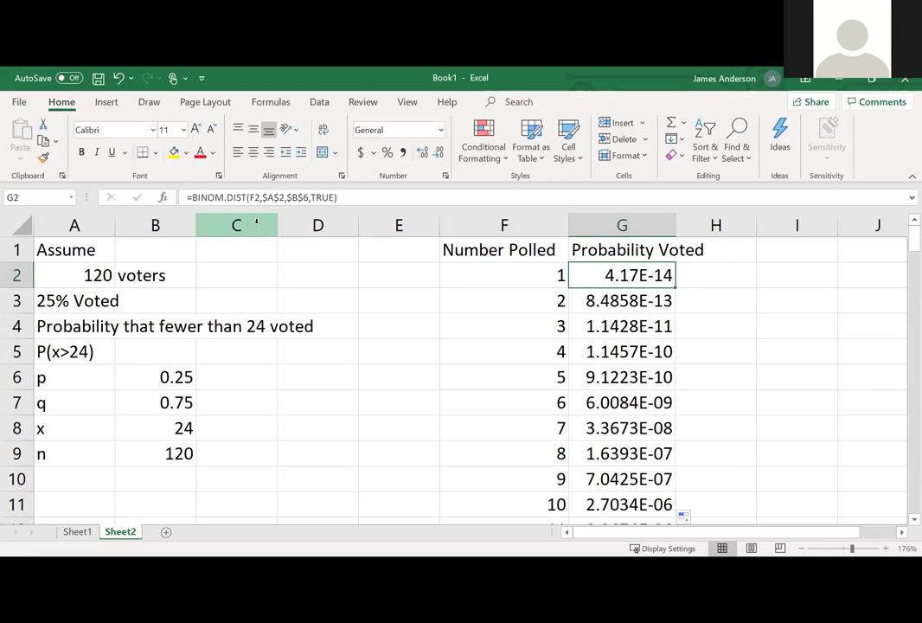
click(542, 278)
click(63, 269)
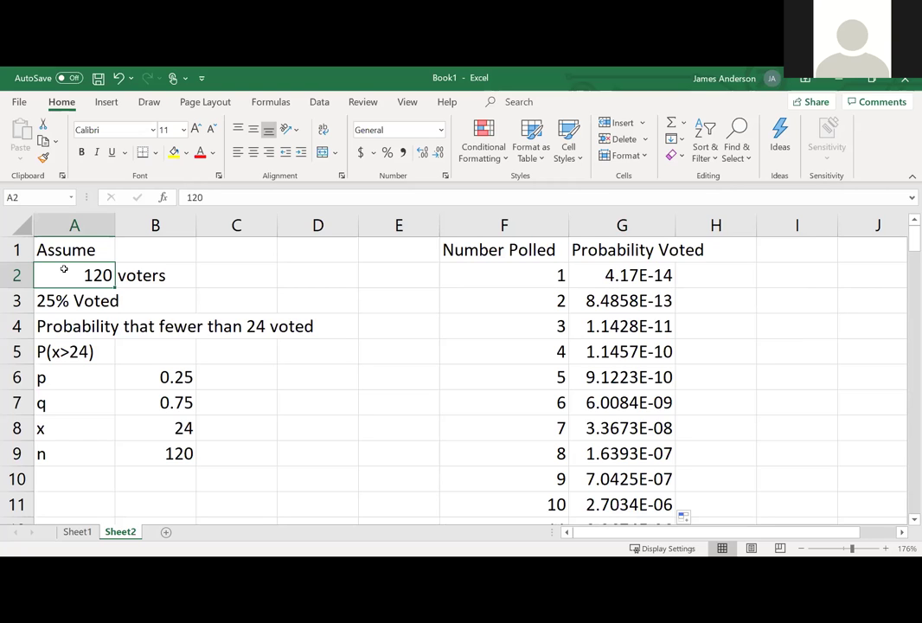
click(163, 377)
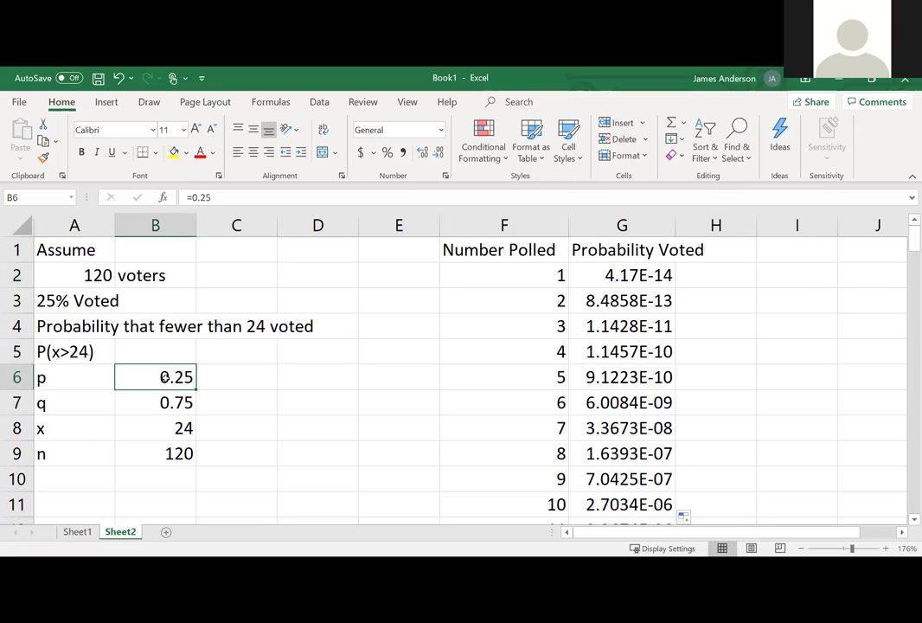
Examine the copied BINOM.DIST formulas one cell at a time from G2 down to G9
click(659, 276)
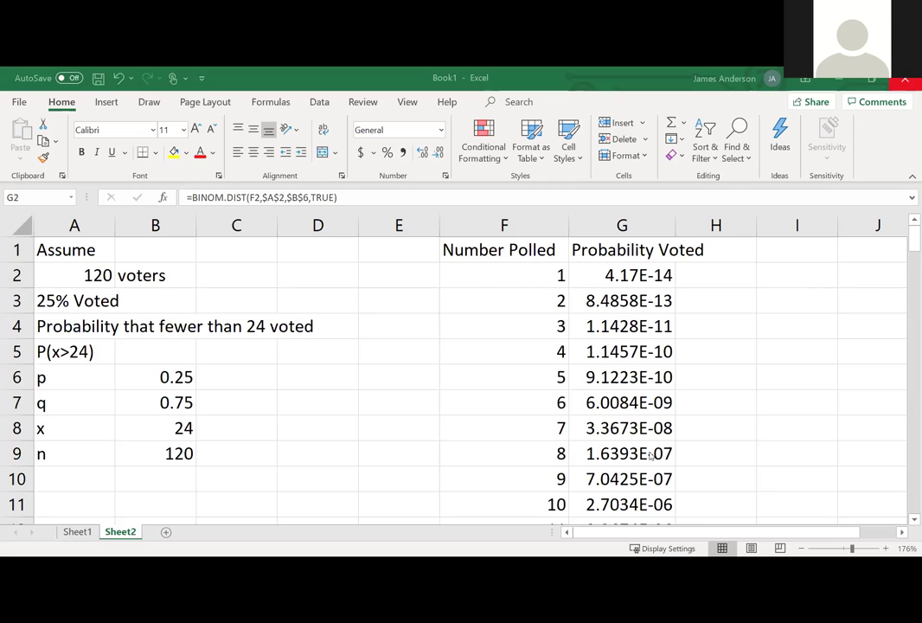
key(Down)
key(Down)
key(Down)
key(Down)
key(Down)
key(Down)
key(Down)
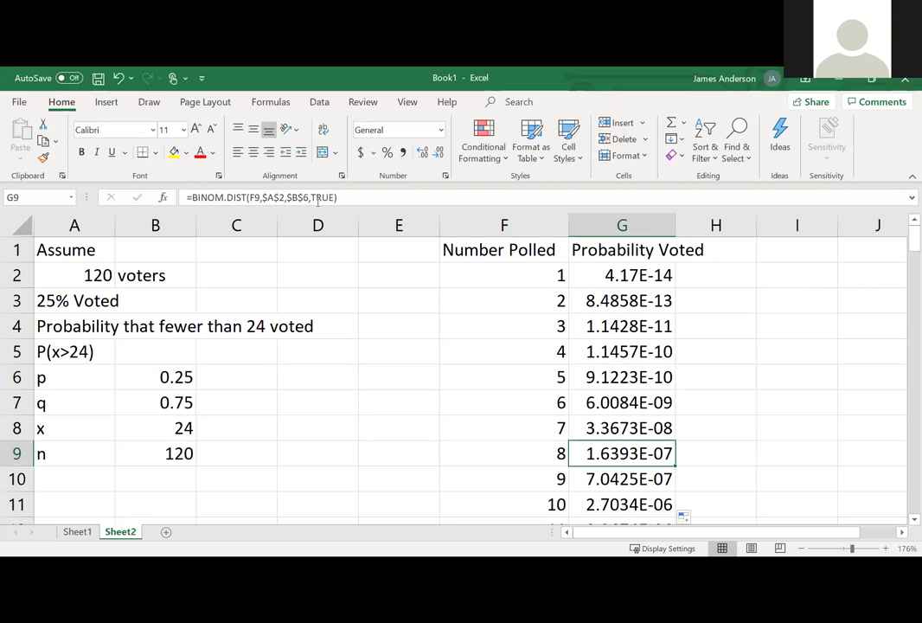
Try the BINOM.DIST formula in G9 with FALSE as the cumulative argument, and undo that change
double_click(321, 198)
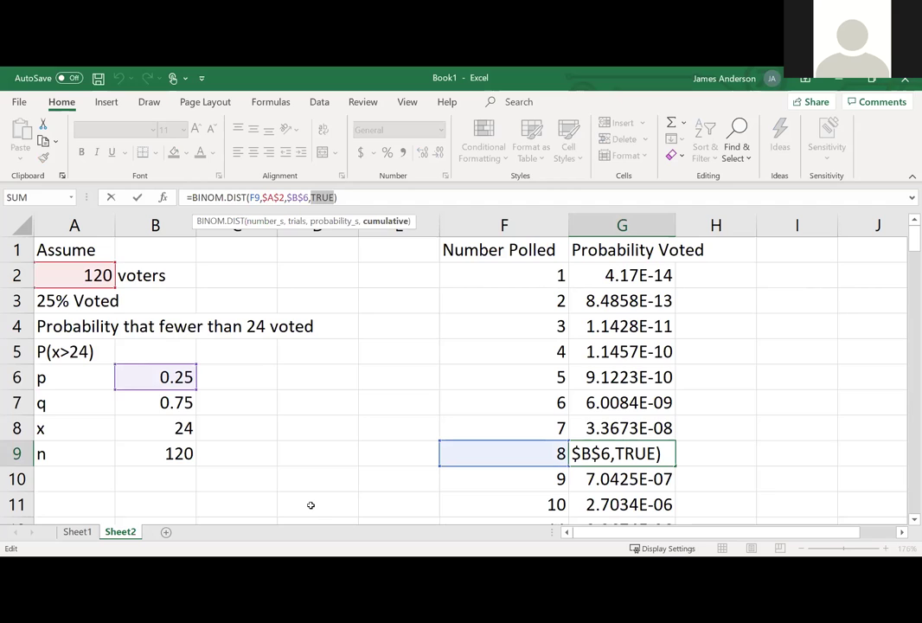
text(F)
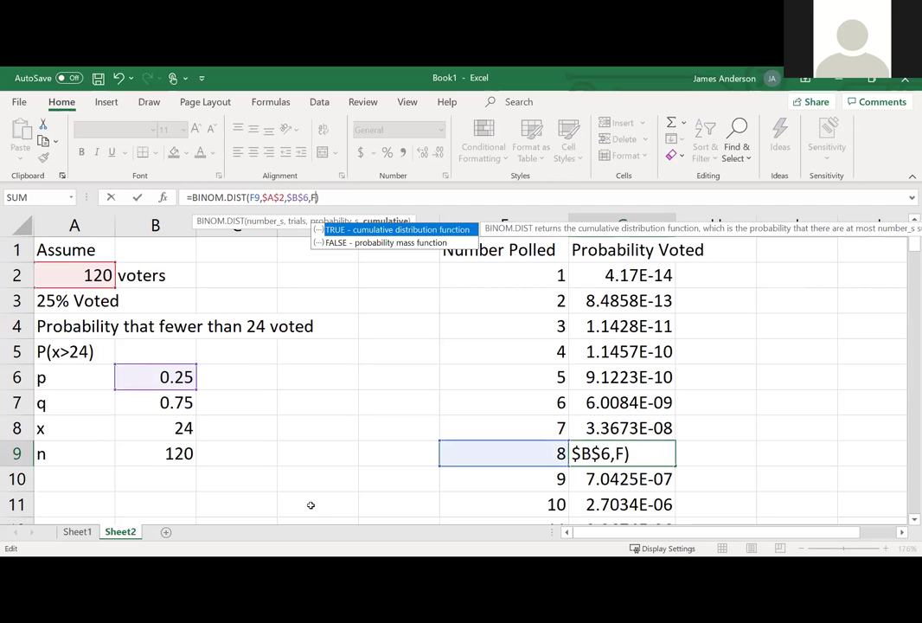
text(ALSE)
key(Return)
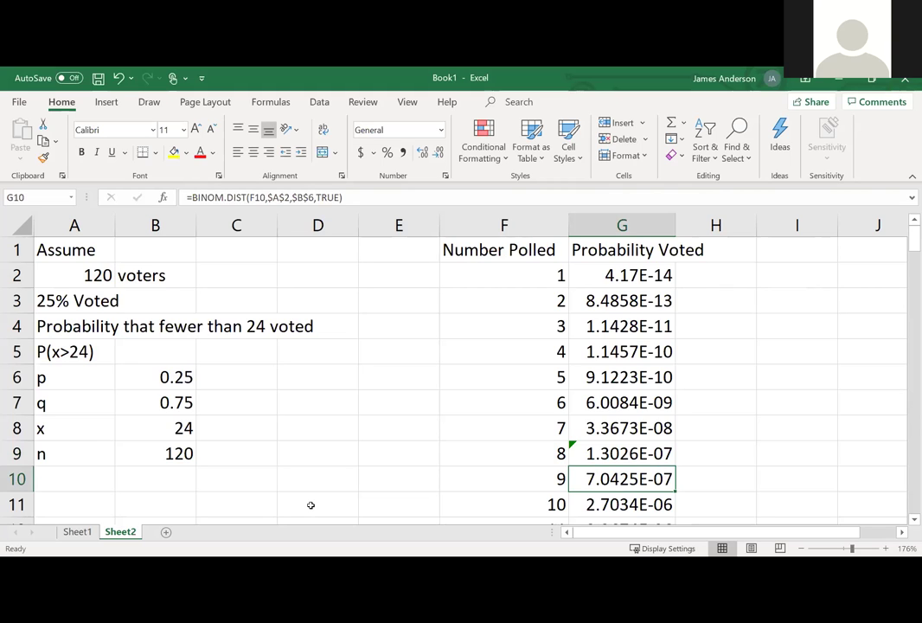
key(ctrl+z)
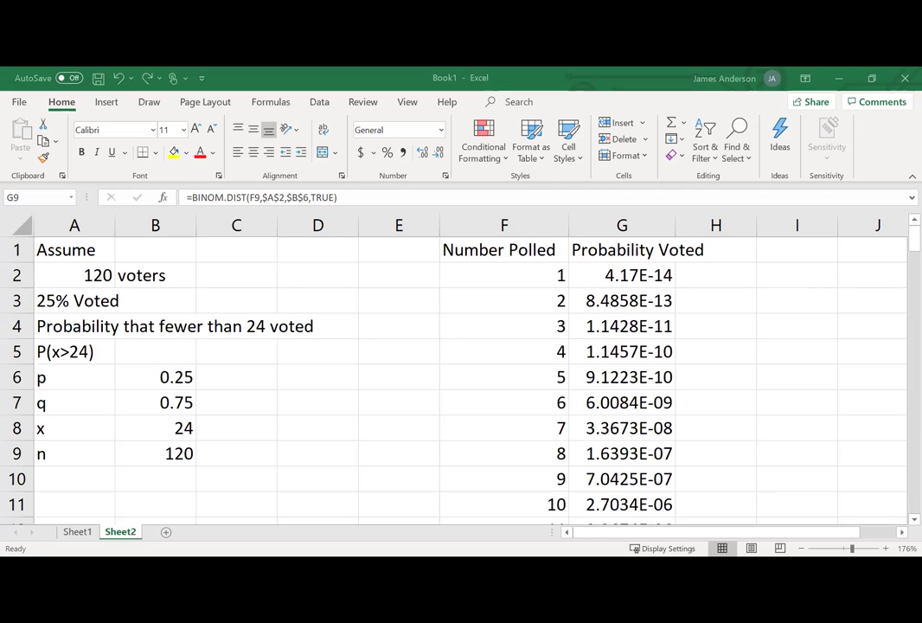
Add a new worksheet after Sheet2 and enter the heading Population in A1
click(166, 531)
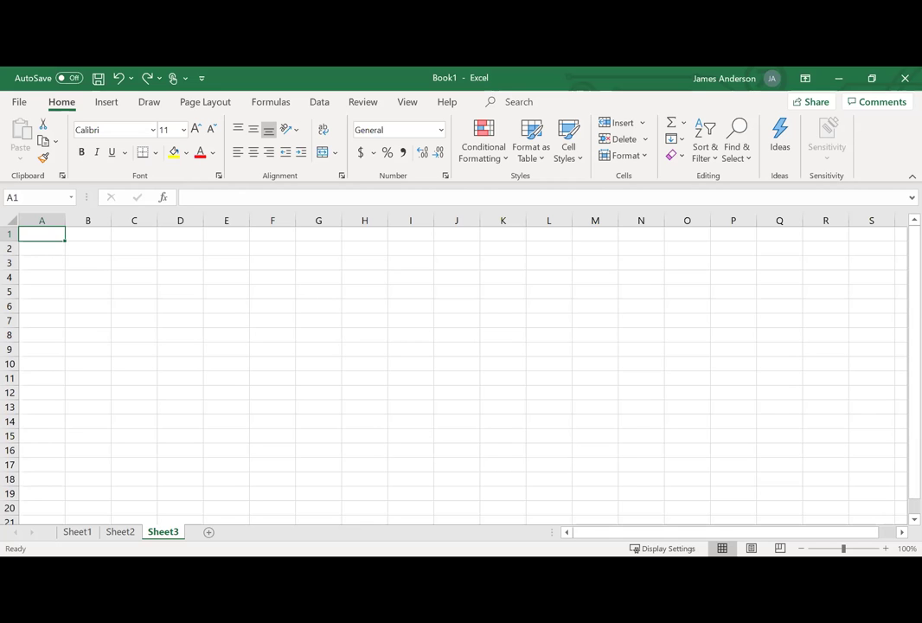
click(852, 548)
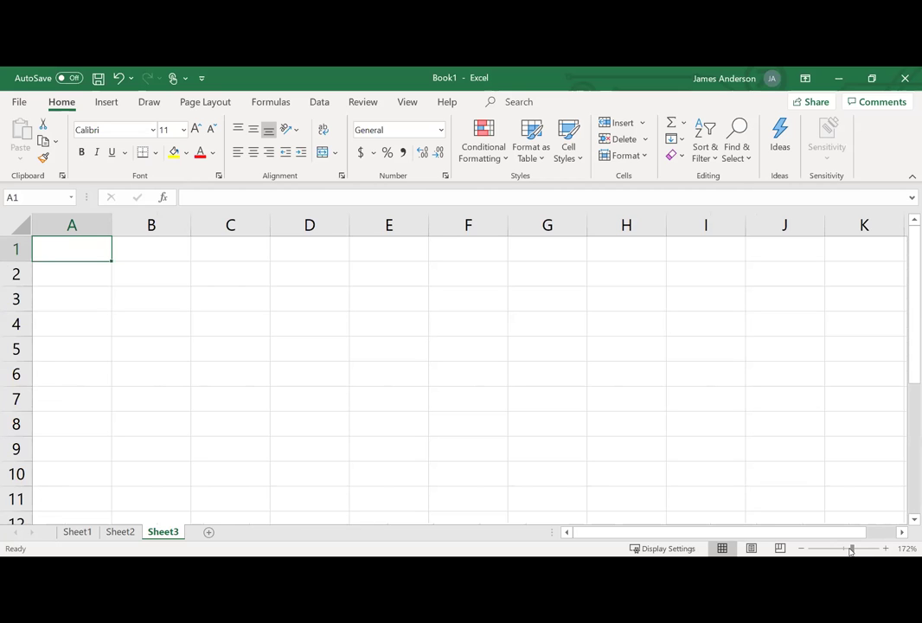
text(Population)
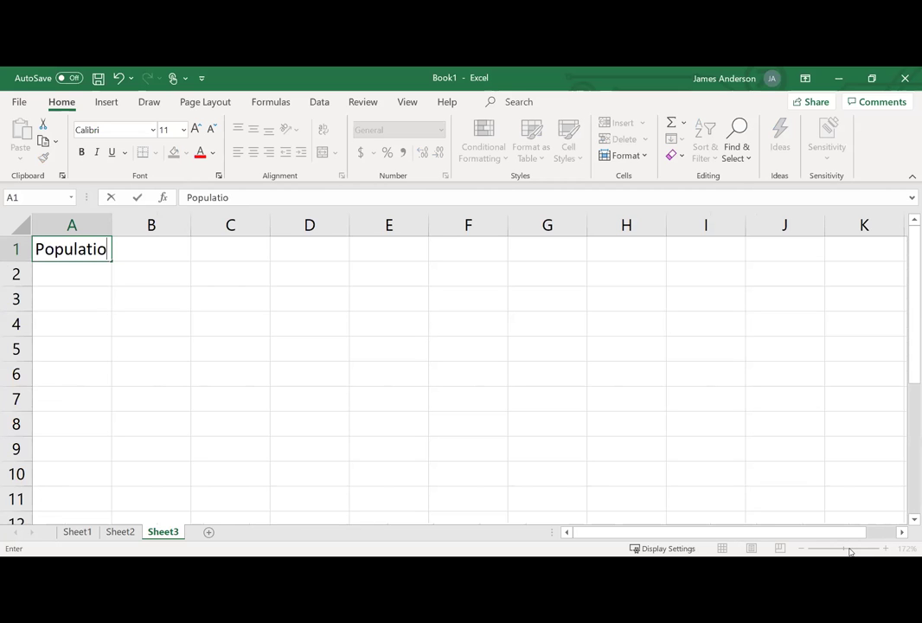
key(Return)
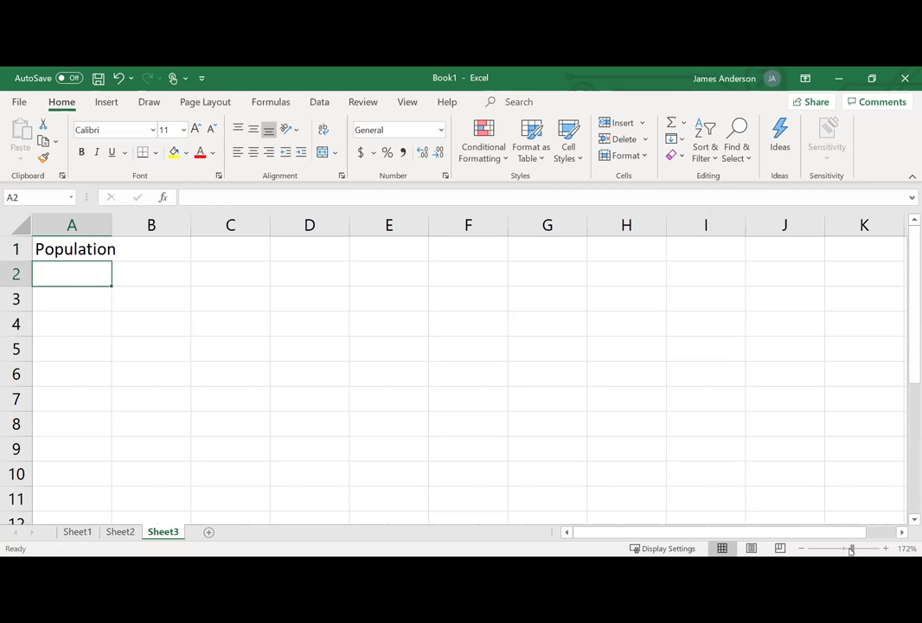
Enter the population values 3, 5 and 10 in cells A2 to A4
text(35)
key(BackSpace)
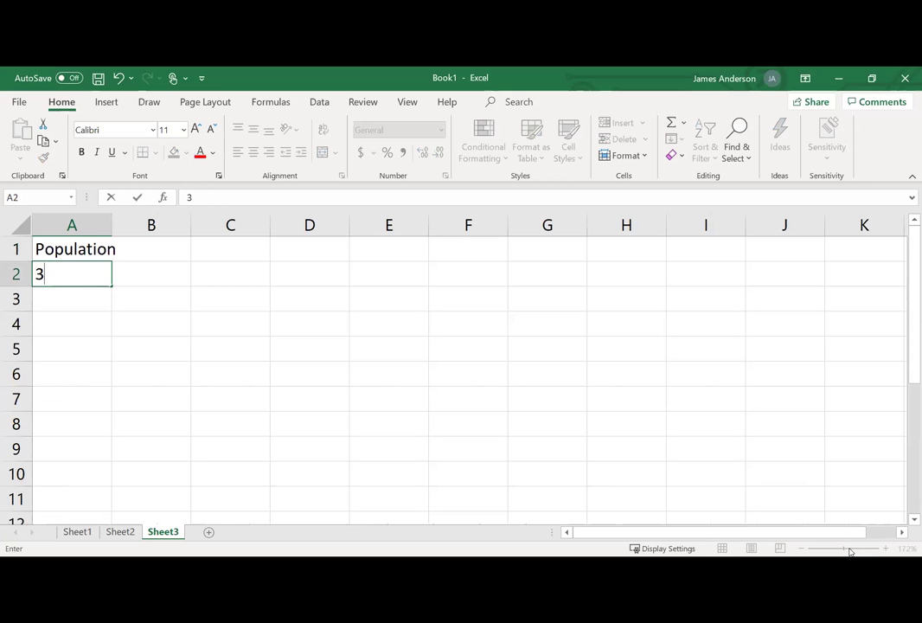
key(Return)
text(5)
key(Return)
text(10)
key(Return)
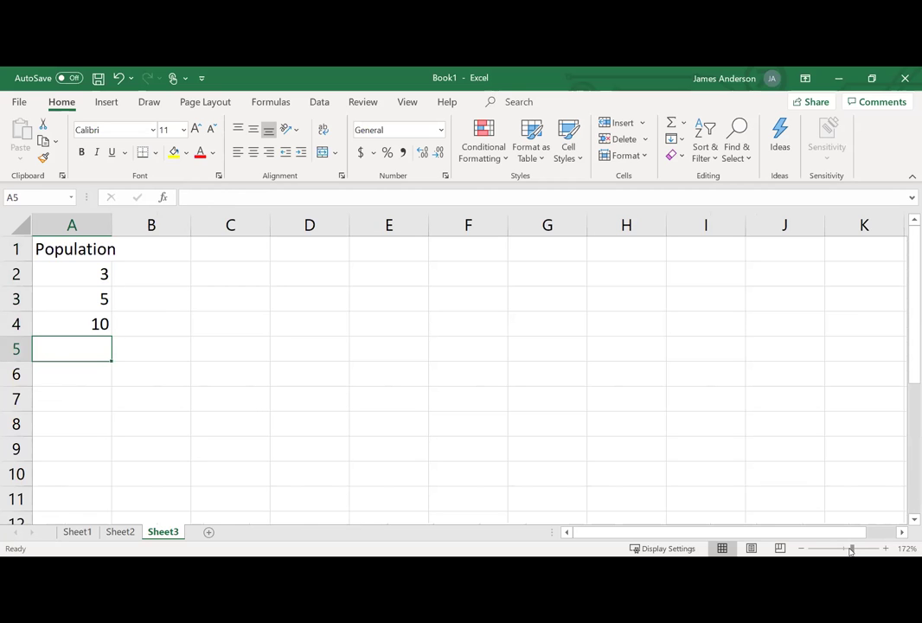
Label A6 "Population Mean:" and calculate the mean in A7 with =sum(A2:A4)/3
key(Return)
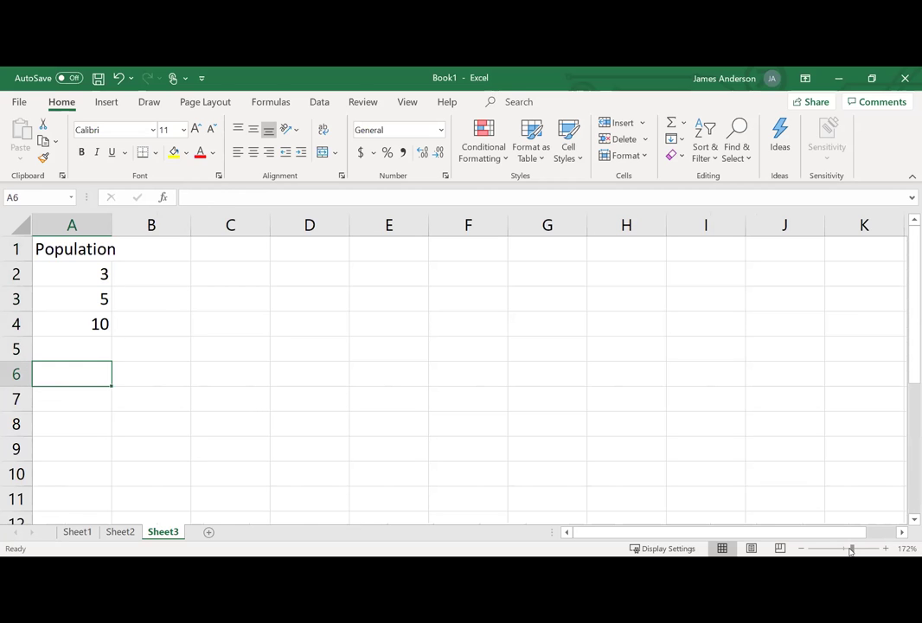
text(Population Mean:)
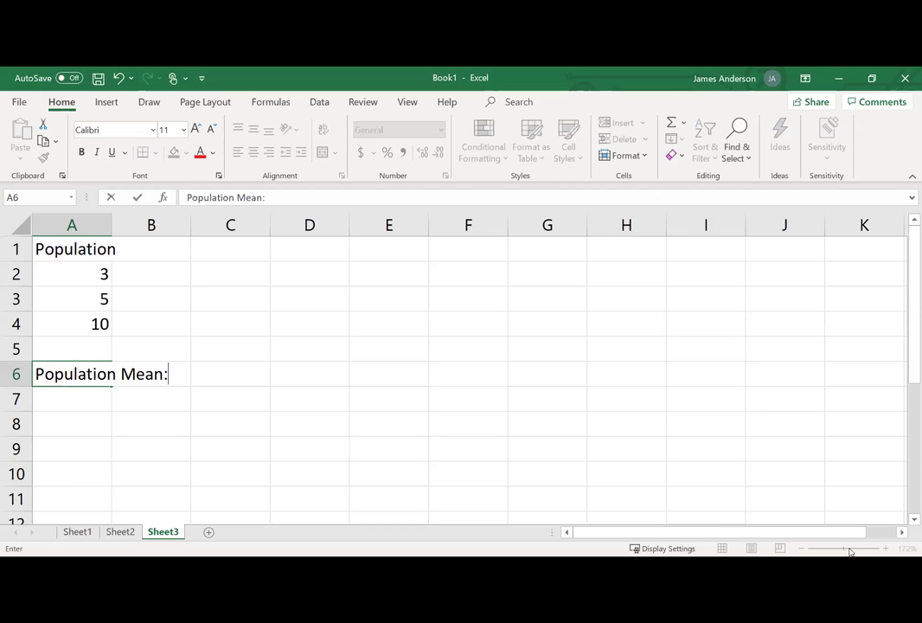
key(Return)
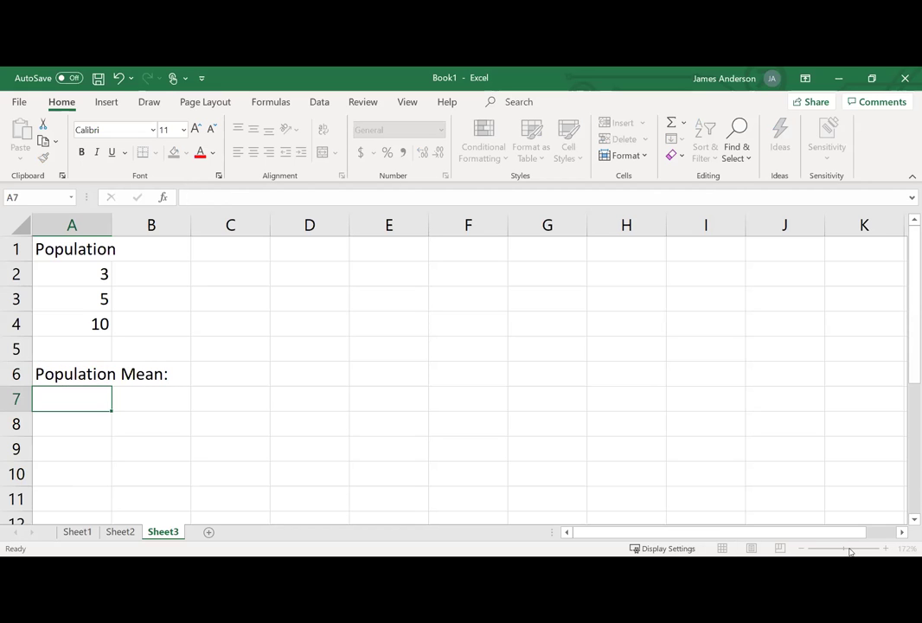
text(=)
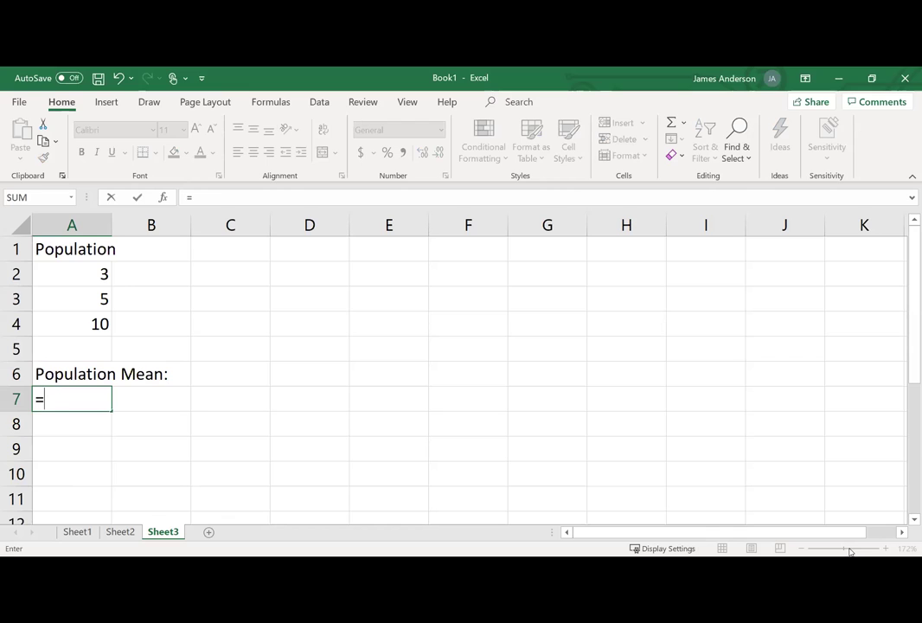
text(sum()
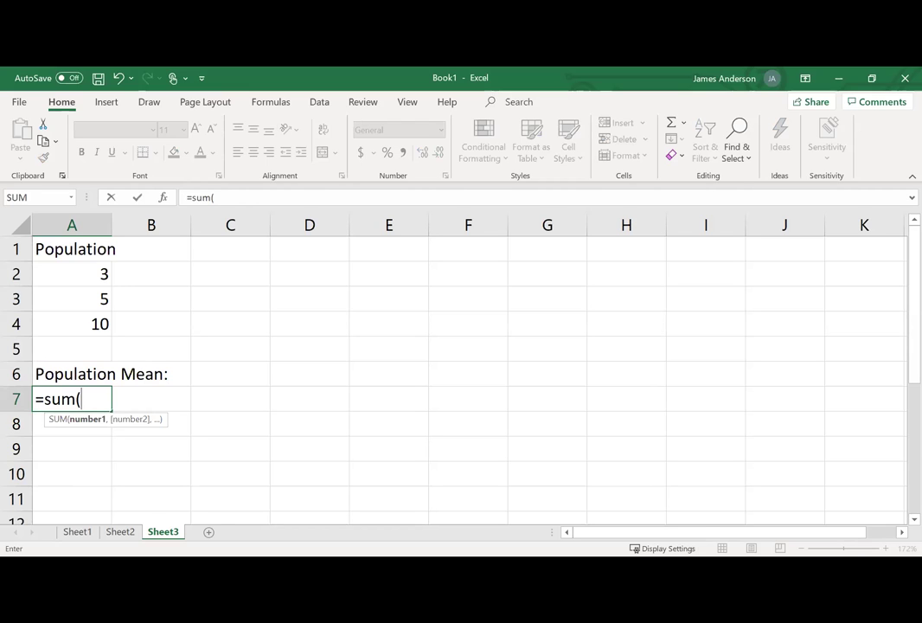
click(104, 273)
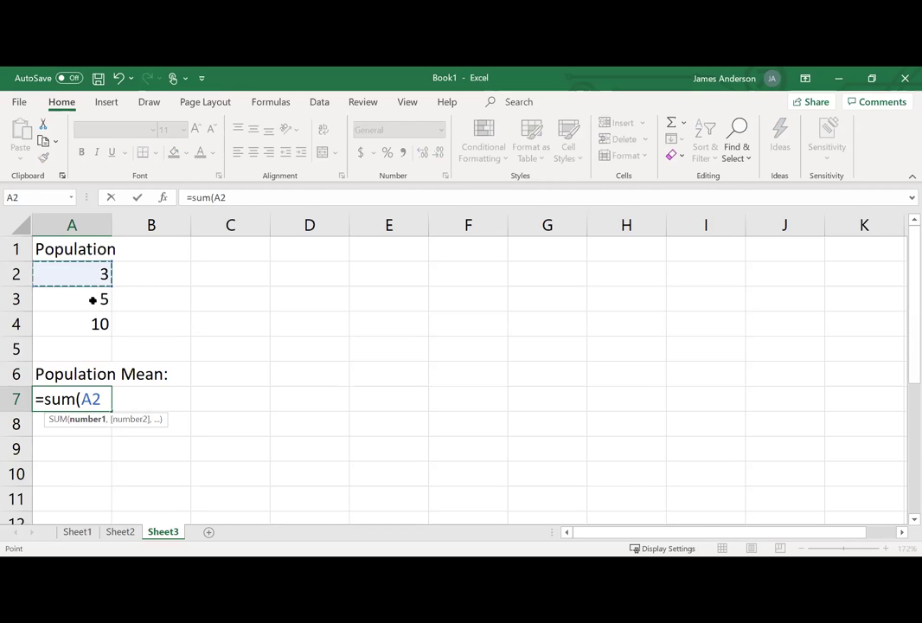
drag(93, 299, 93, 321)
text()/)
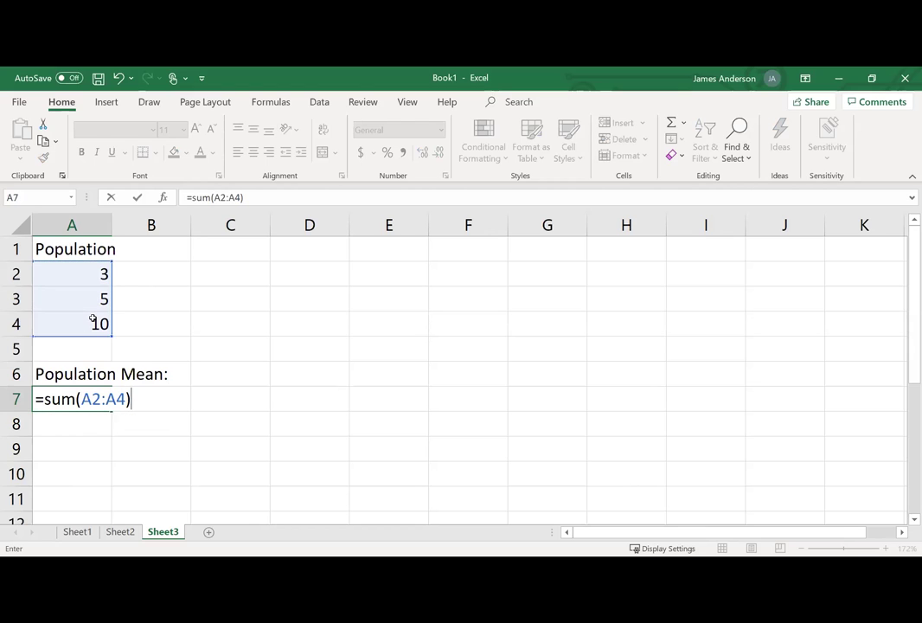
text(3)
key(Return)
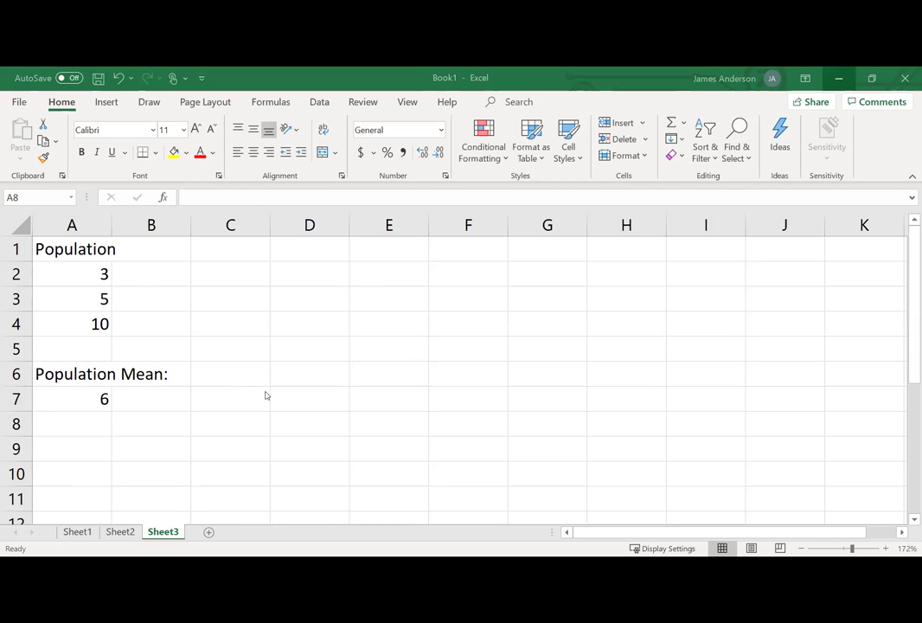
Label A8 "Population SD" and write the formula as text in A9: sqrt(sum(x-mean)^2)/N
text(P)
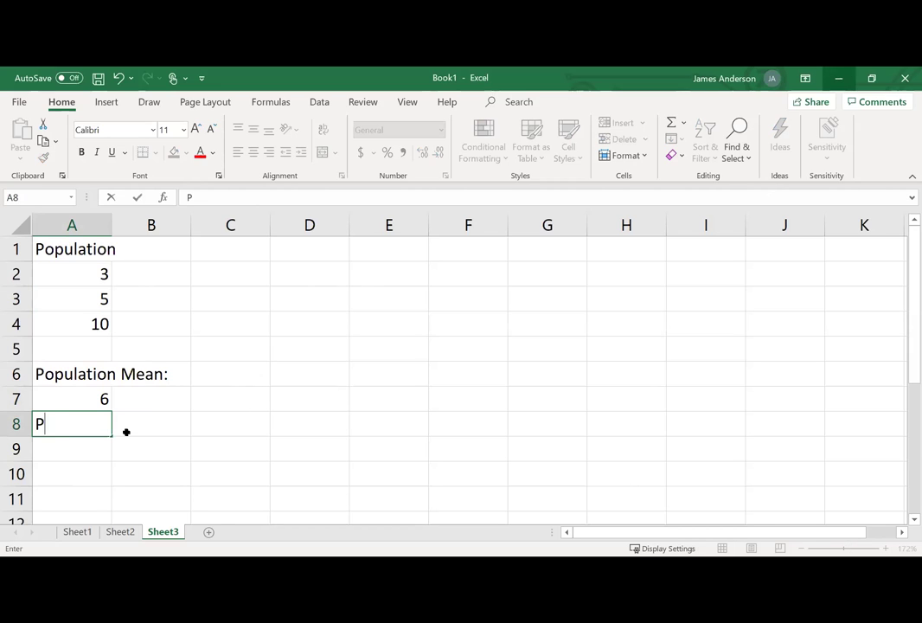
text(opulation SD)
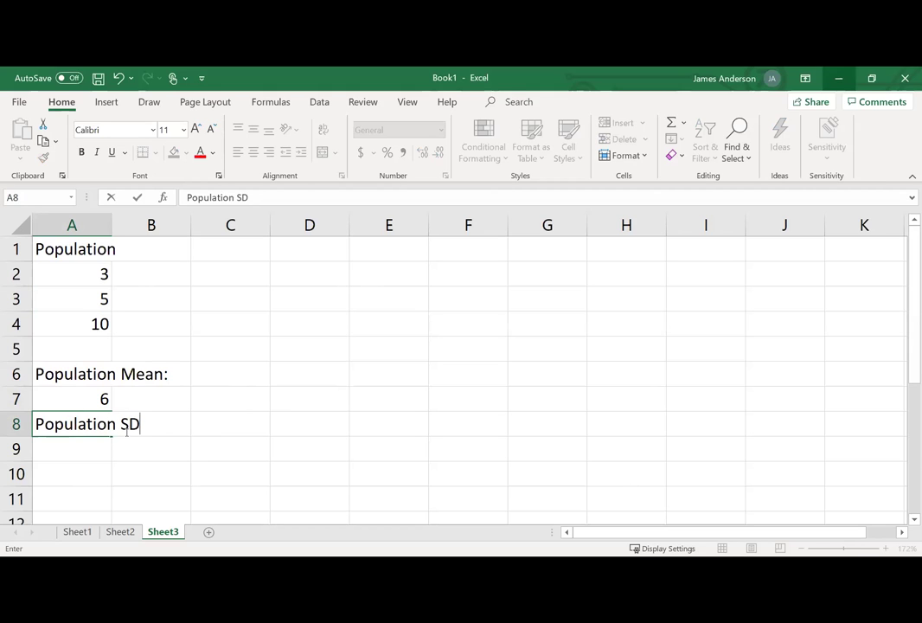
key(Return)
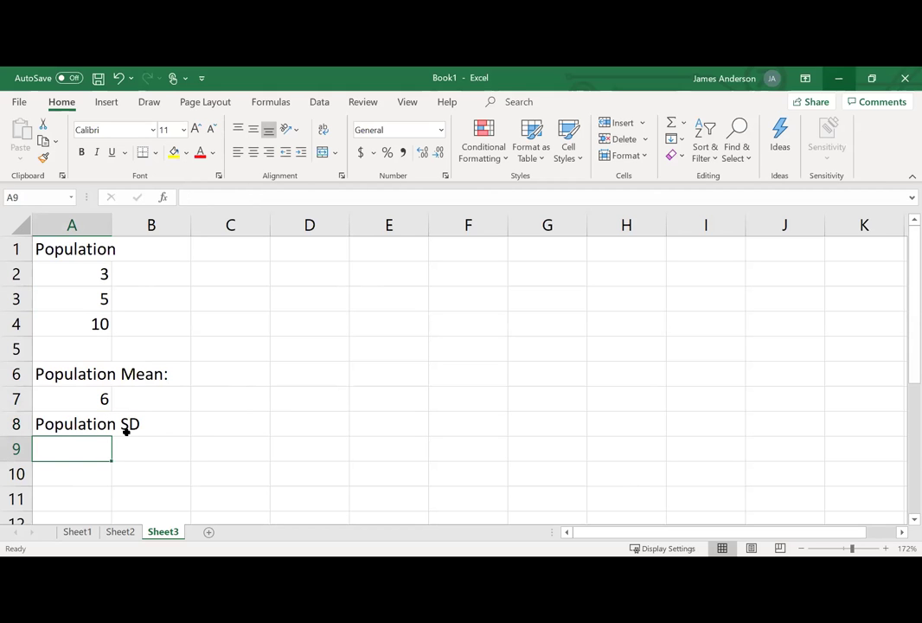
text(sqr)
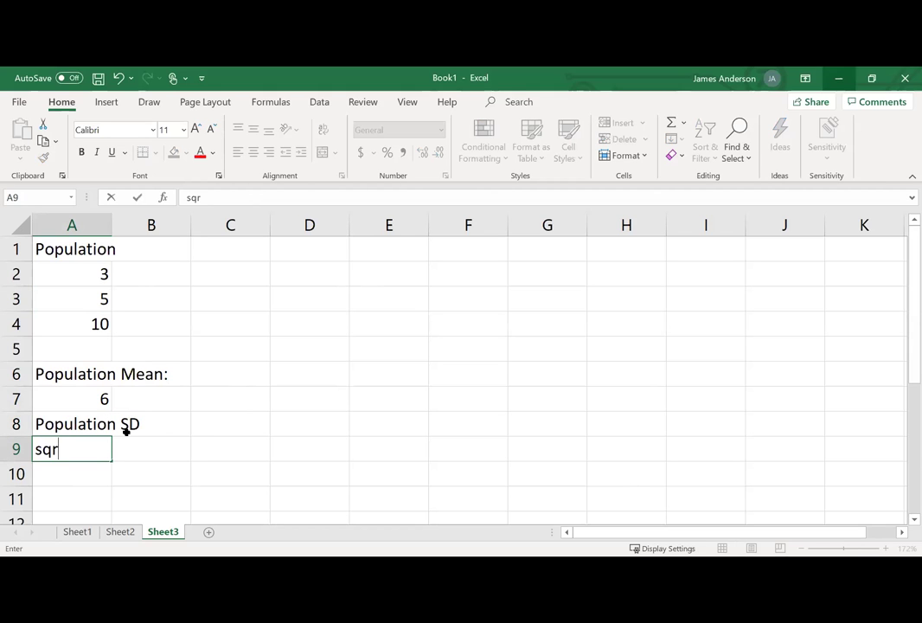
text(t(sum()
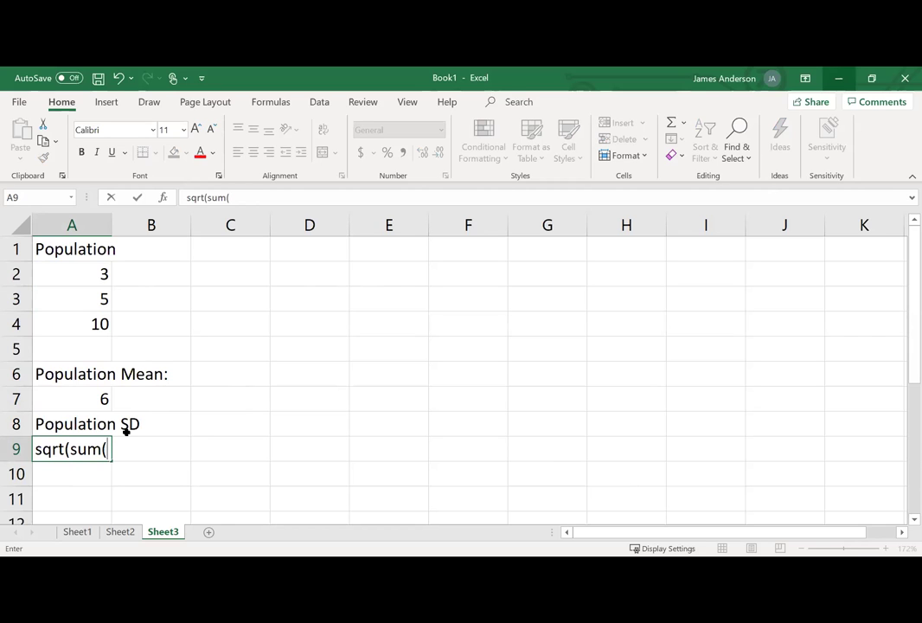
text(x-mean)
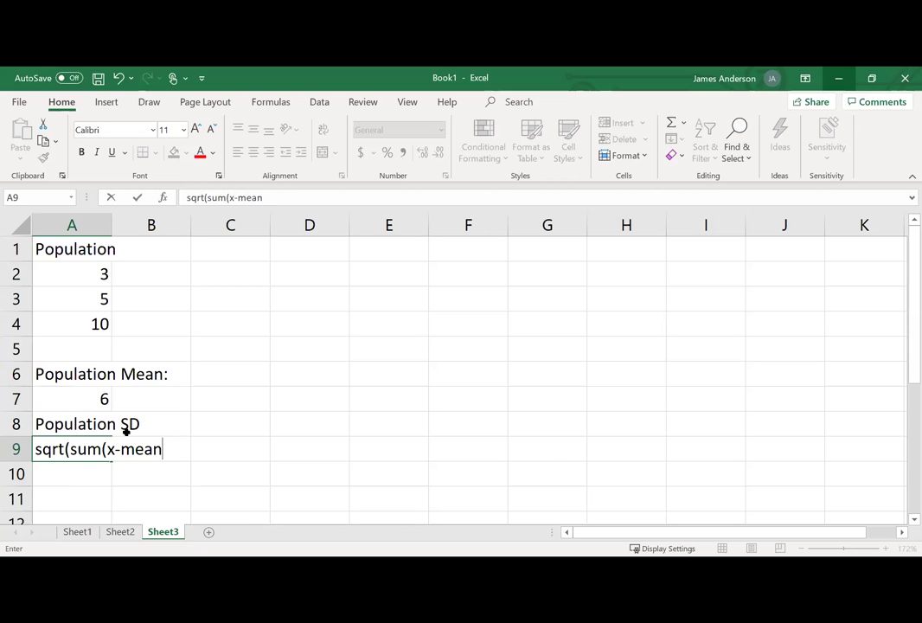
text()^2)/N)
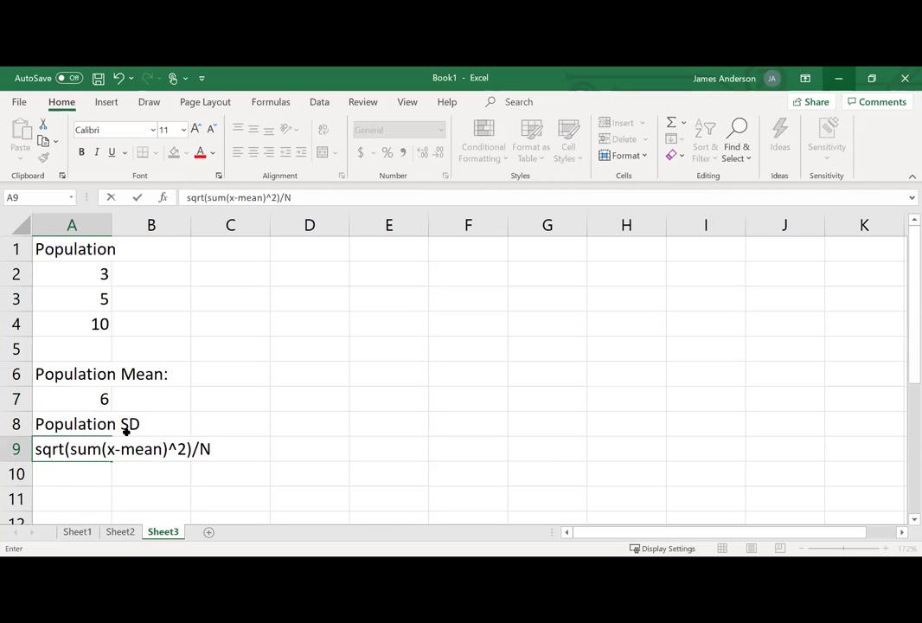
key(Return)
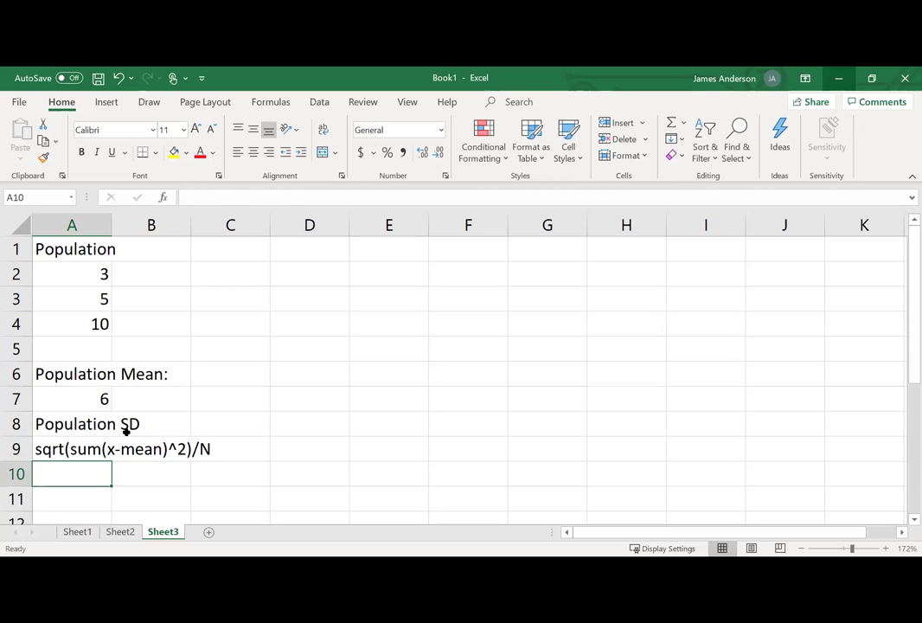
Enter the column heading Squared Difference in B1, beside the Population heading
key(Up)
key(Up)
key(Up)
key(Up)
key(Up)
key(Up)
key(Up)
key(Up)
key(Up)
key(Right)
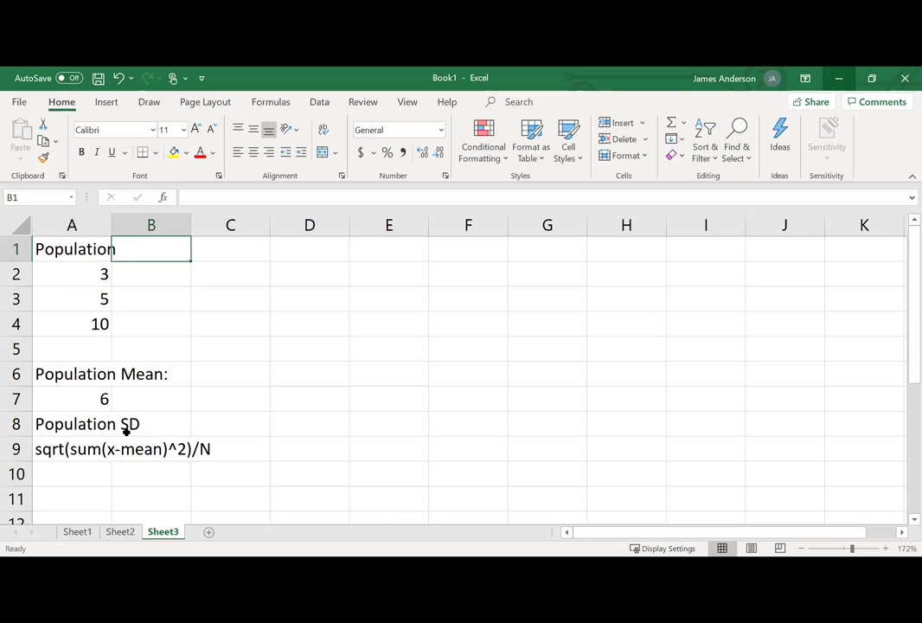
text(Squared )
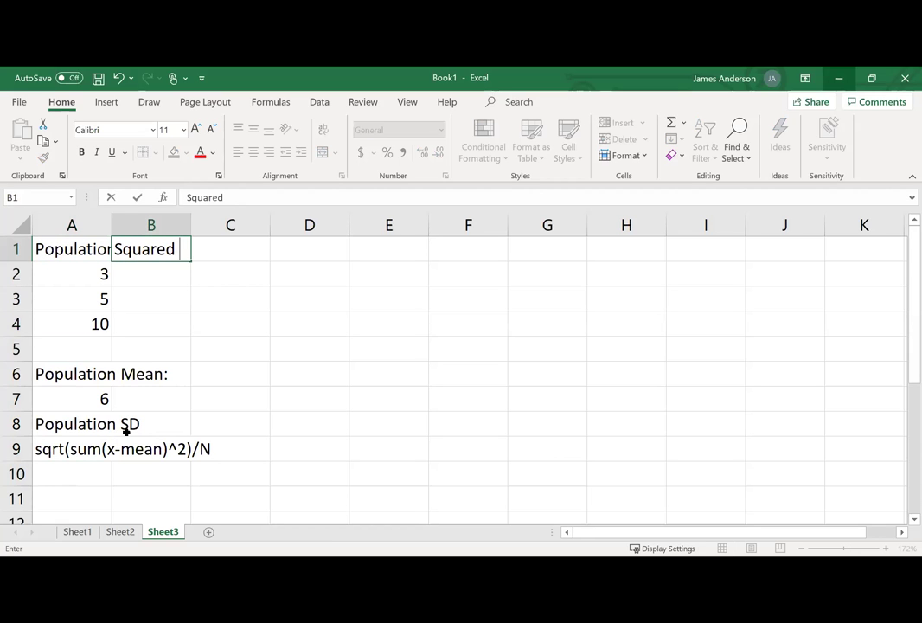
text(Difference)
key(Return)
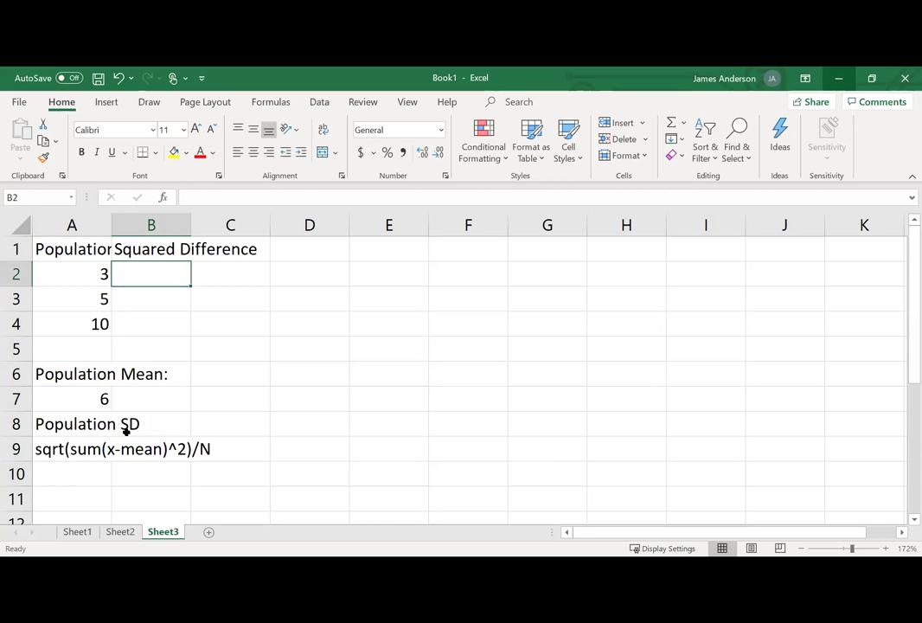
Calculate the squared difference of the first value from the mean in B2 with =(A2-A7)^2
text(=()
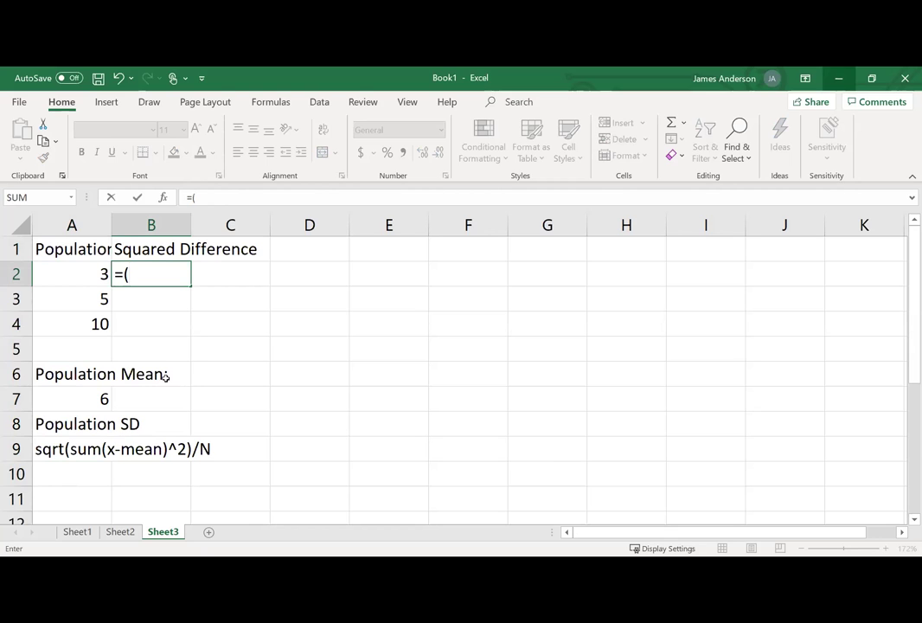
click(80, 274)
text(-)
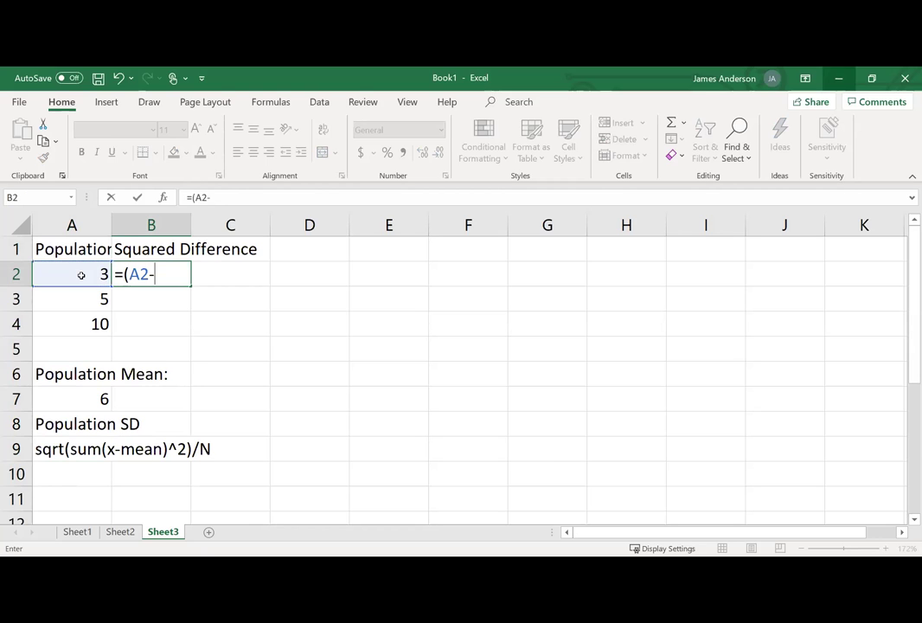
click(89, 397)
text()^23)
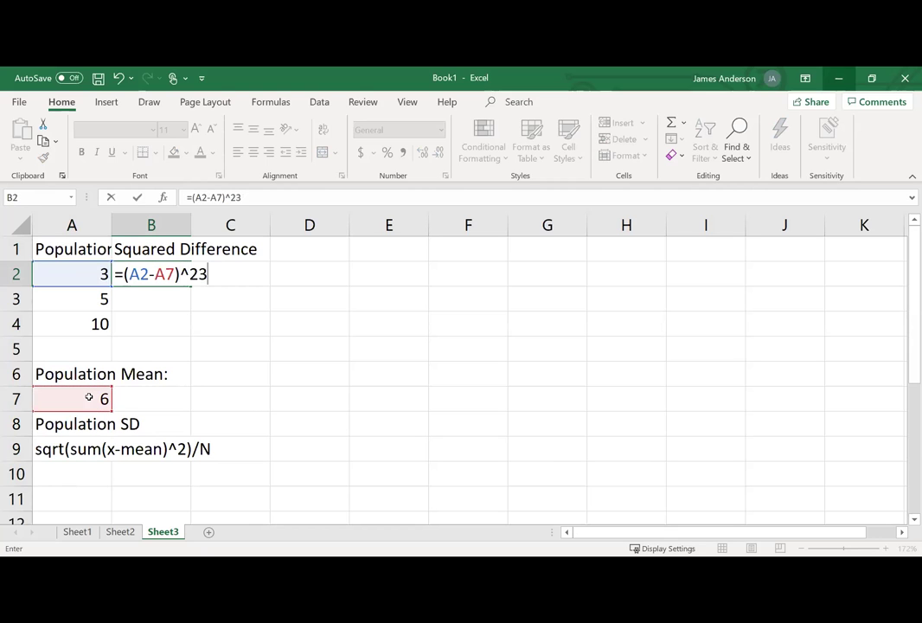
key(BackSpace)
key(BackSpace)
text(2)
key(Return)
Make the mean reference in the B2 formula absolute, giving =(A2-$A$7)^2
key(Up)
key(F2)
key(Left)
key(Left)
key(Left)
key(Left)
key(Left)
text($)
key(Right)
text($)
key(ctrl+Return)
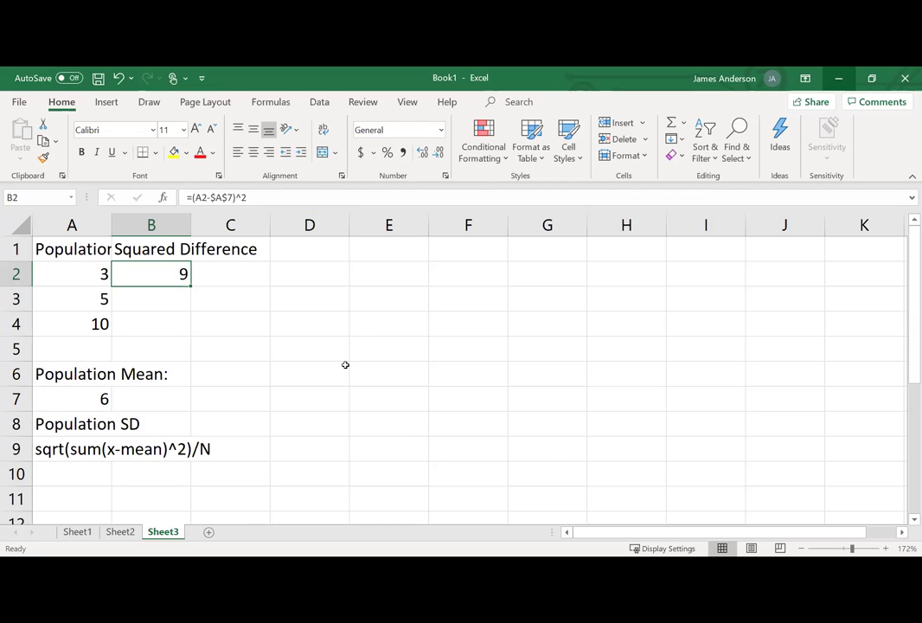
Fill the squared difference formula from B2 down to B4 and select cell B7
double_click(191, 287)
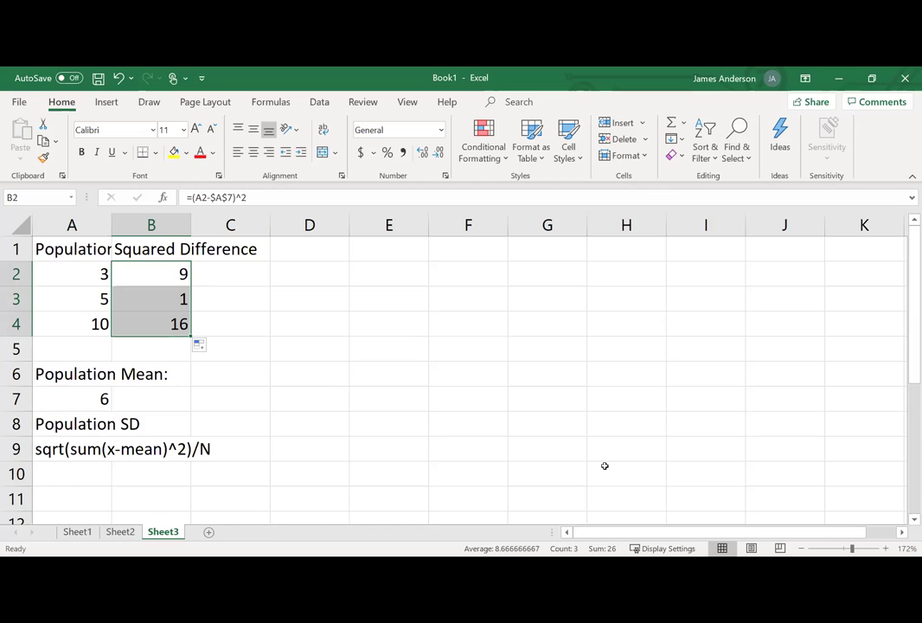
key(Down)
key(Down)
key(Down)
key(Down)
key(Down)
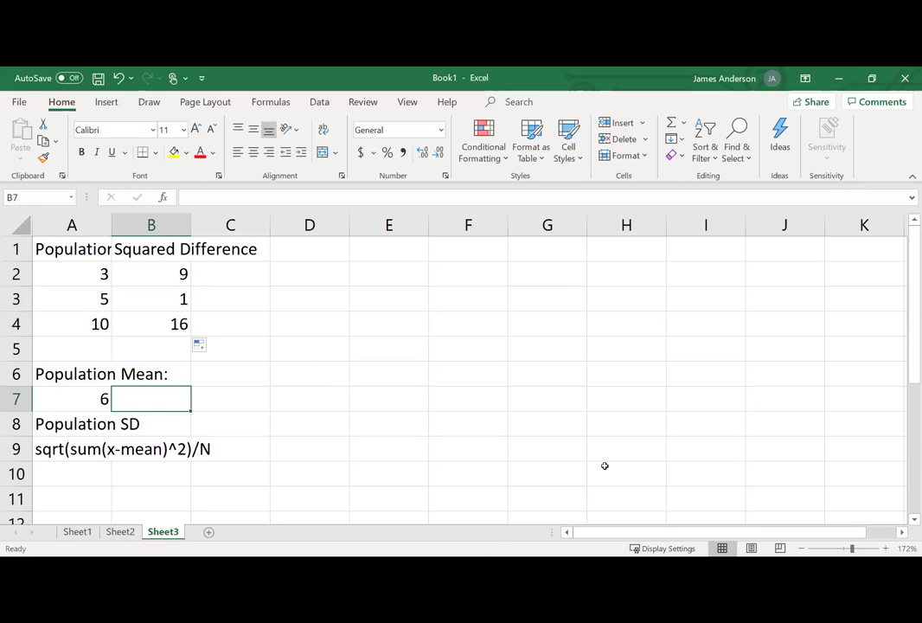
Enter the label Pop SD in C6, on the same row as the Population Mean label
key(Up)
key(Right)
text(Pop SD)
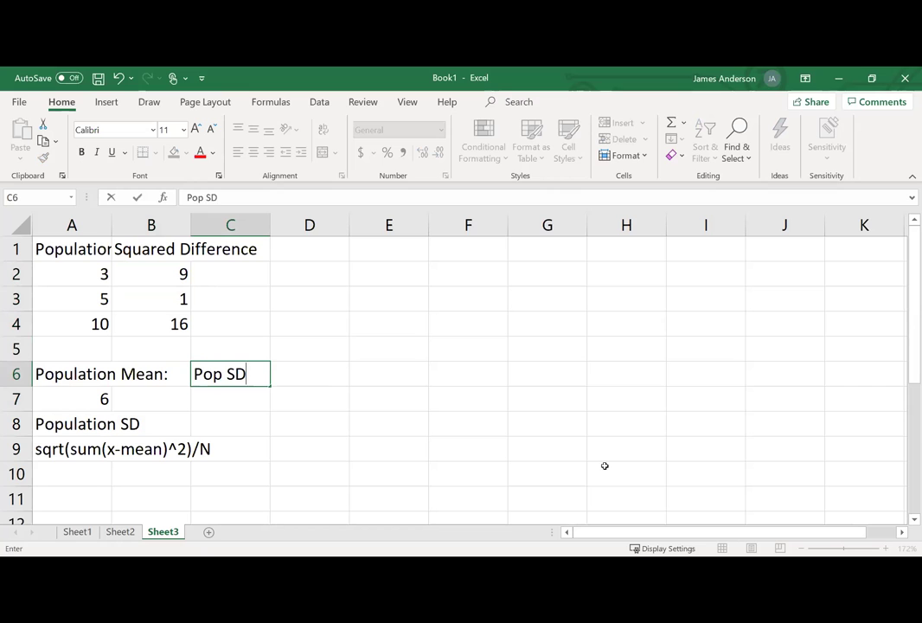
key(Return)
Calculate the average of the squared differences in C7 with =SUM(B2:B4)/3
text(=)
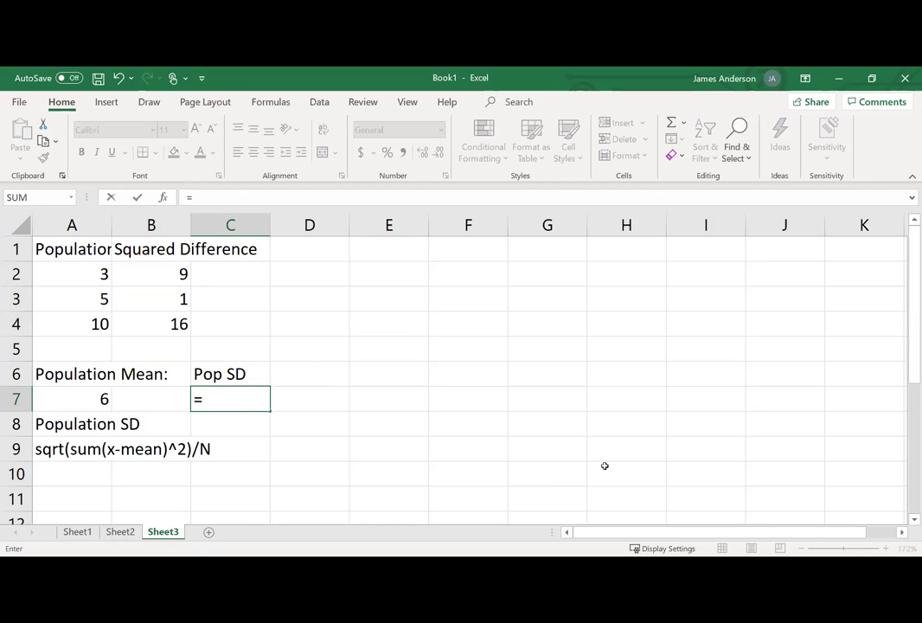
text(sum)
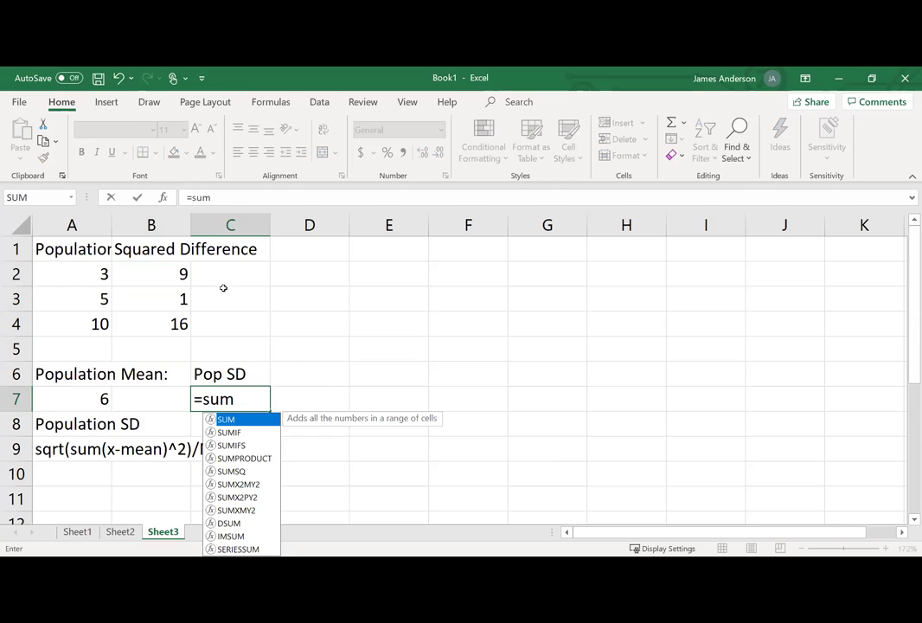
text(()
click(169, 273)
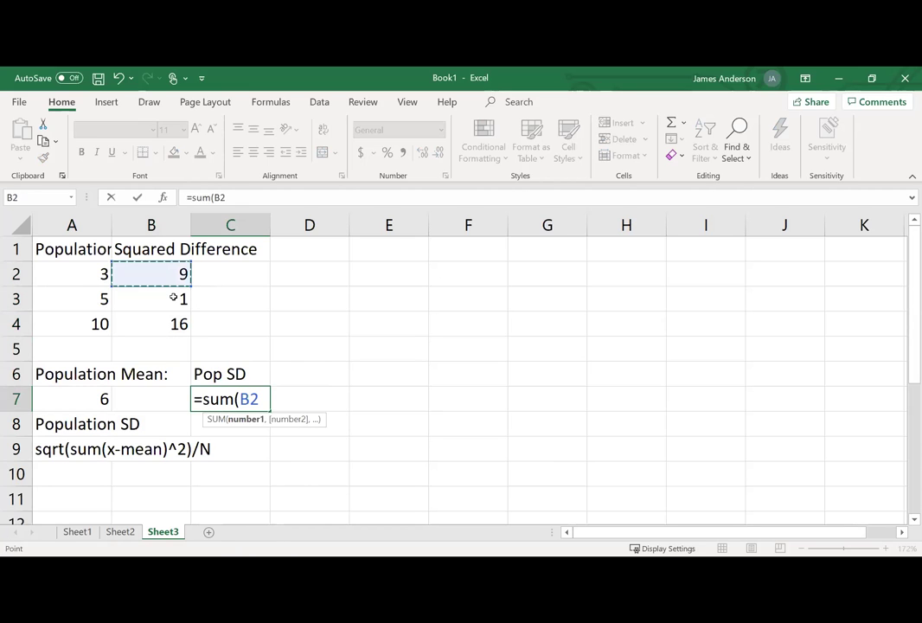
drag(173, 298, 179, 323)
text()/)
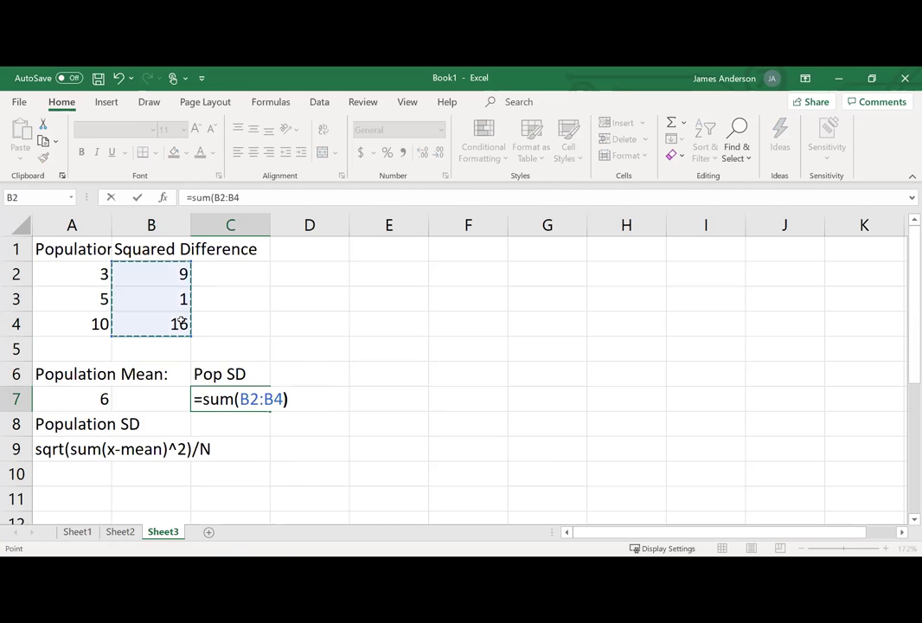
text(3)
key(ctrl+Return)
Wrap the C7 formula in a square root, giving =SQRT(SUM(B2:B4)/3)
key(F2)
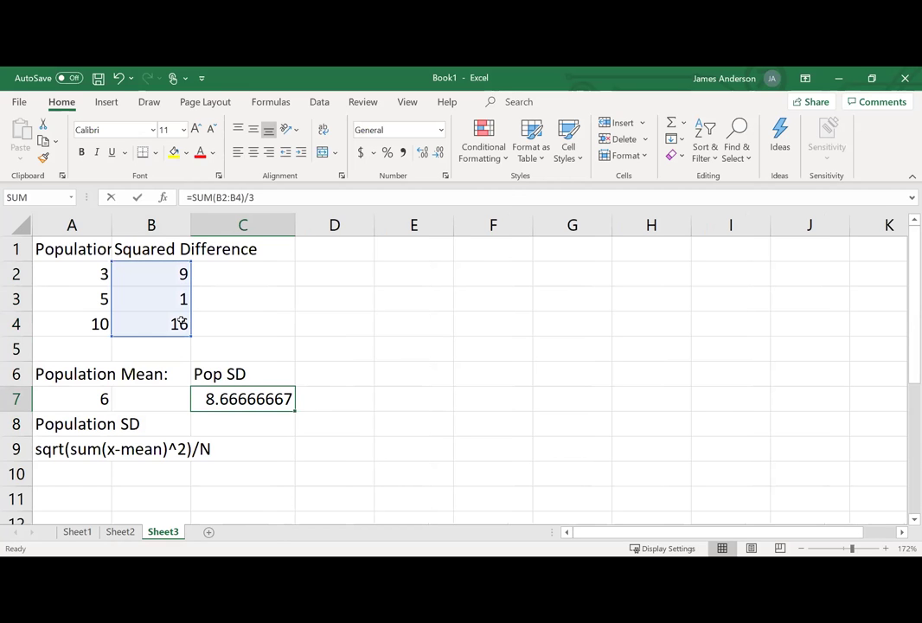
key(Right)
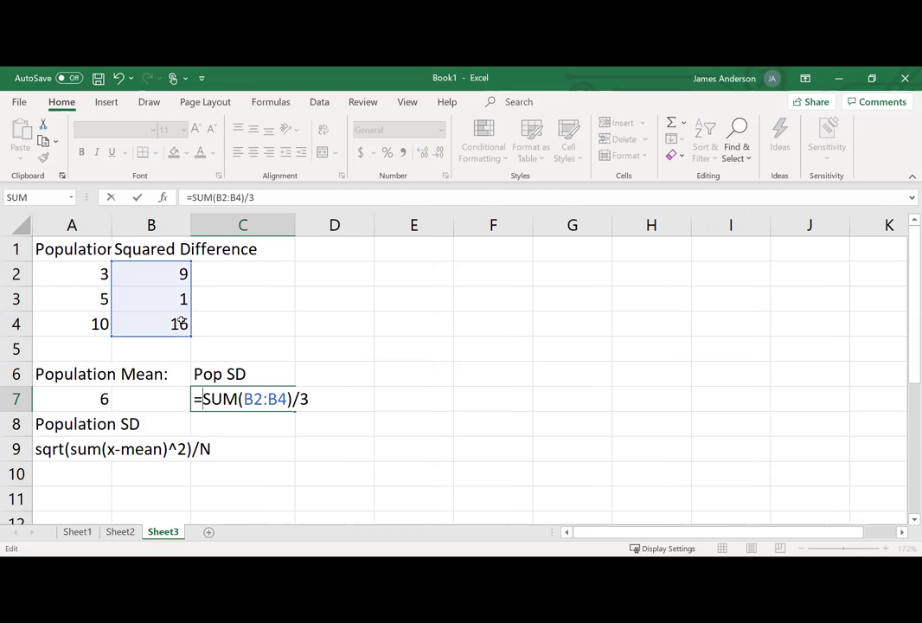
text(sqrt()
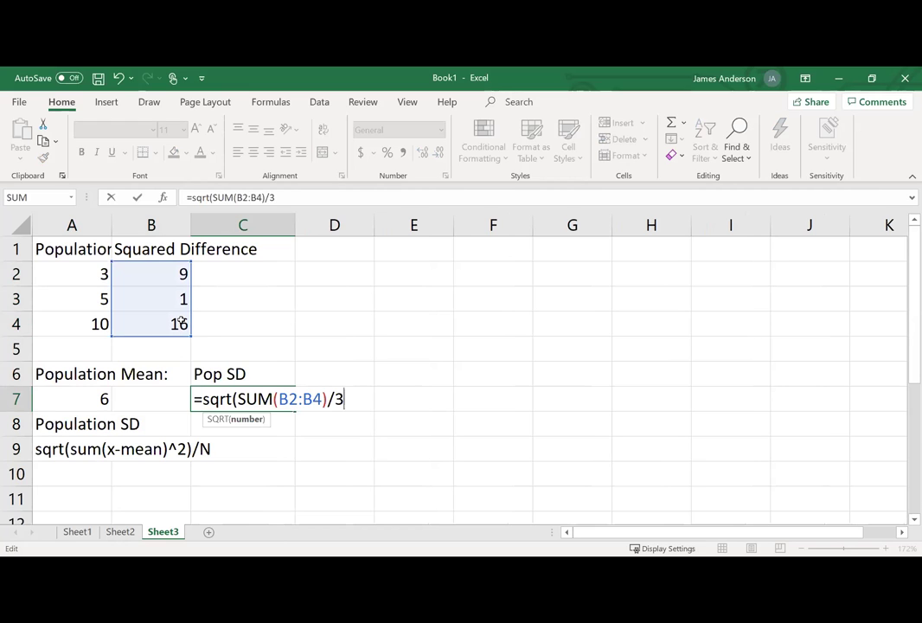
key(End)
text())
key(Return)
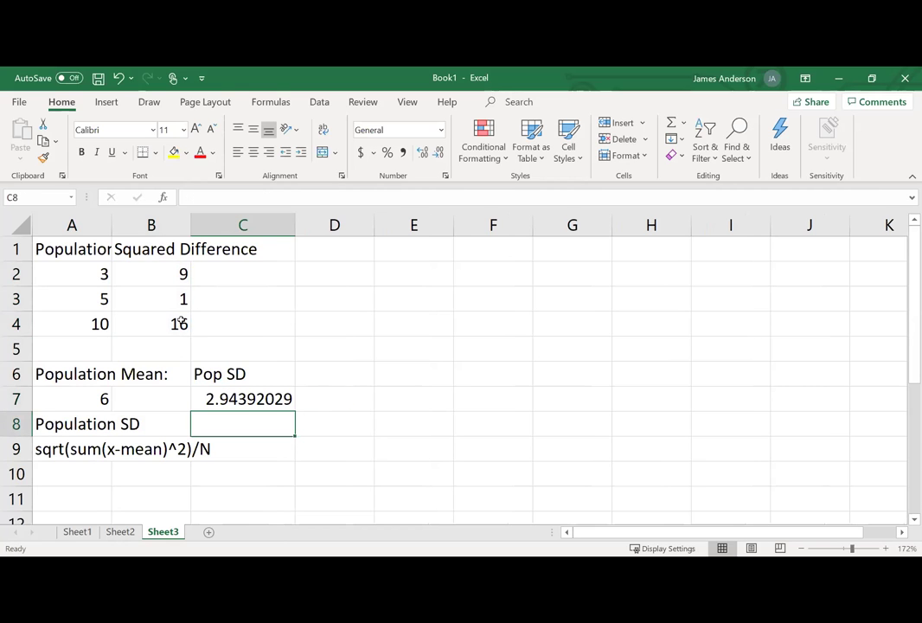
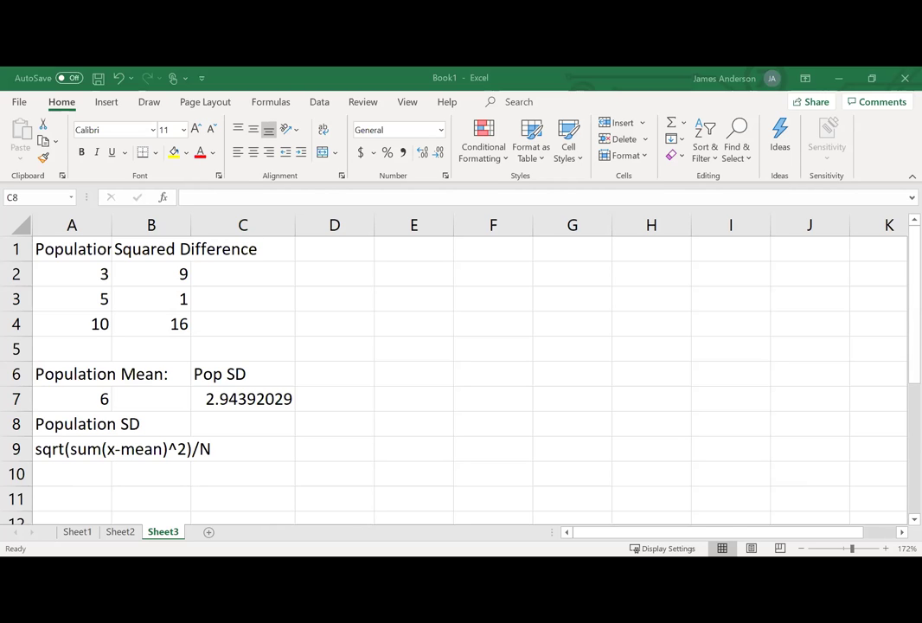
Start a new table with the heading Population in E1 and the number 1 in E2
click(492, 248)
key(Left)
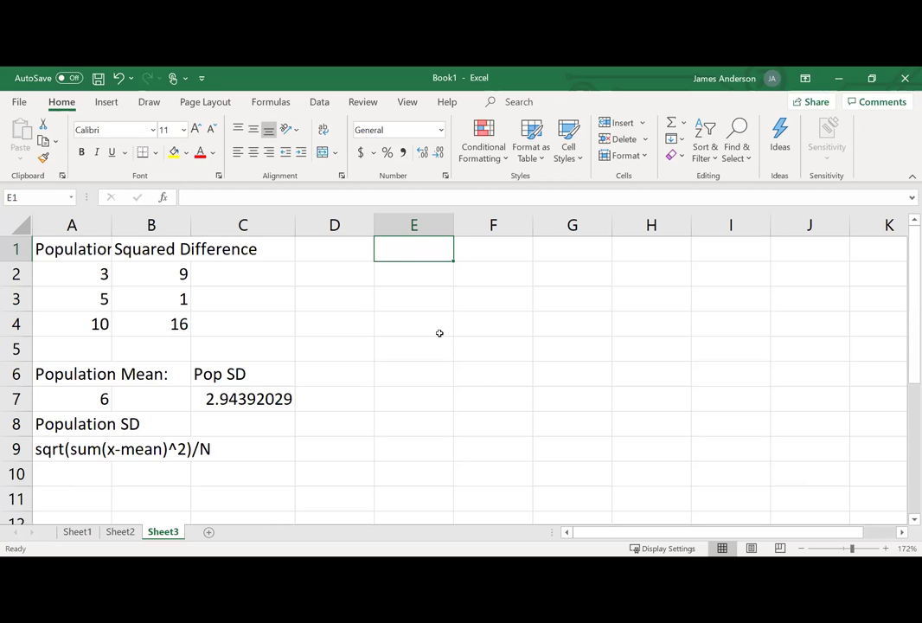
text(Populatio)
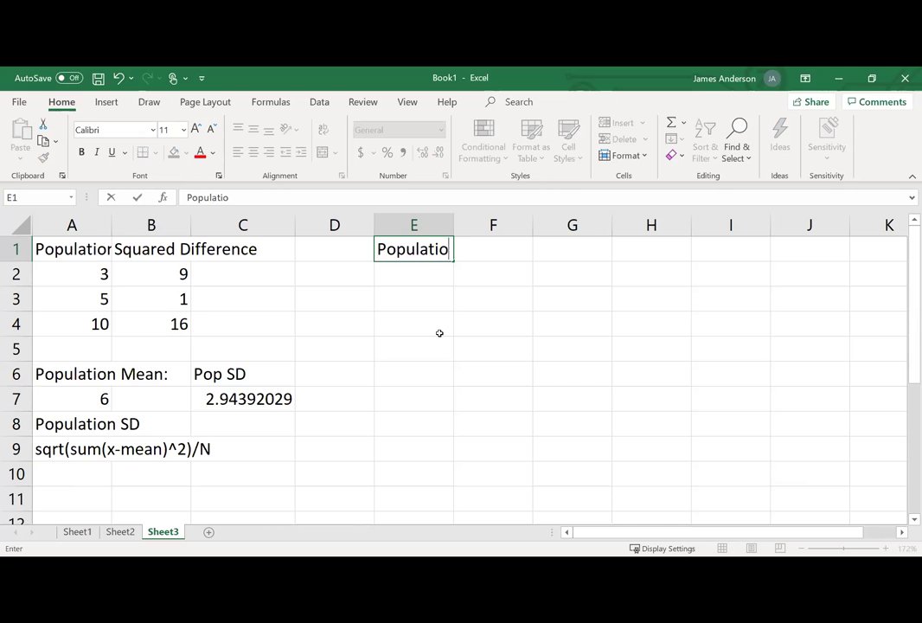
text(n)
key(Return)
text(1)
key(Right)
Enter the column headings Value 1 in F1 and Value 2 in G1
key(Up)
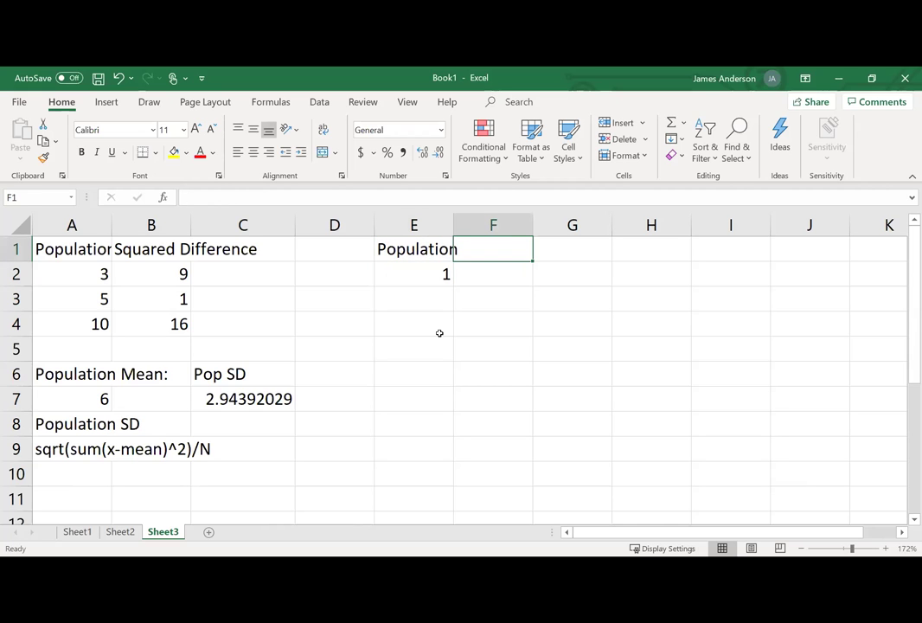
text(Value 1)
key(Tab)
text(Value 12)
key(BackSpace)
key(BackSpace)
text(2)
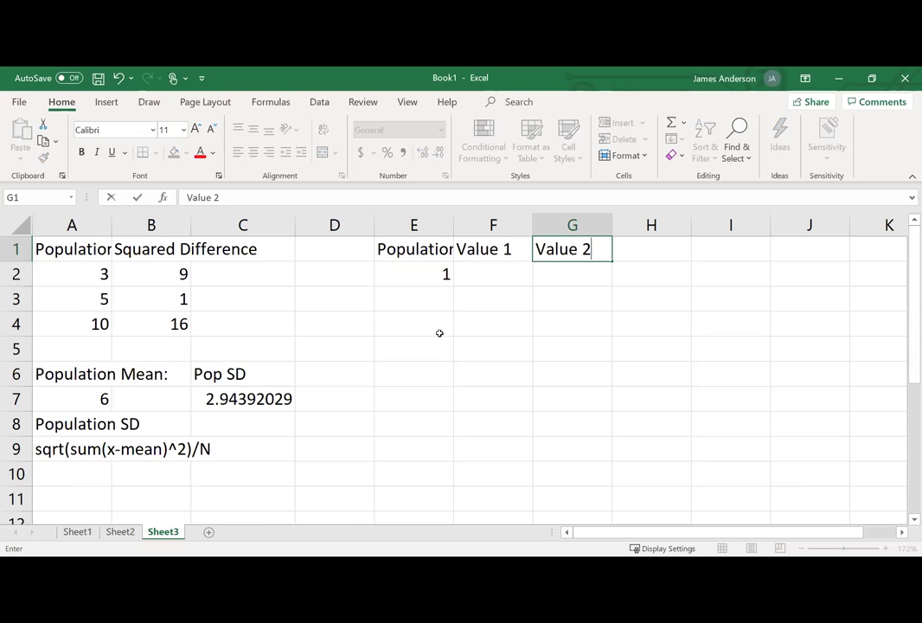
key(Return)
Continue the numbering under the Population heading with 2 through 9 in E3 to E10
key(Left)
key(Down)
text(1)
key(BackSpace)
text(2)
key(Return)
text(3)
key(Return)
text(4)
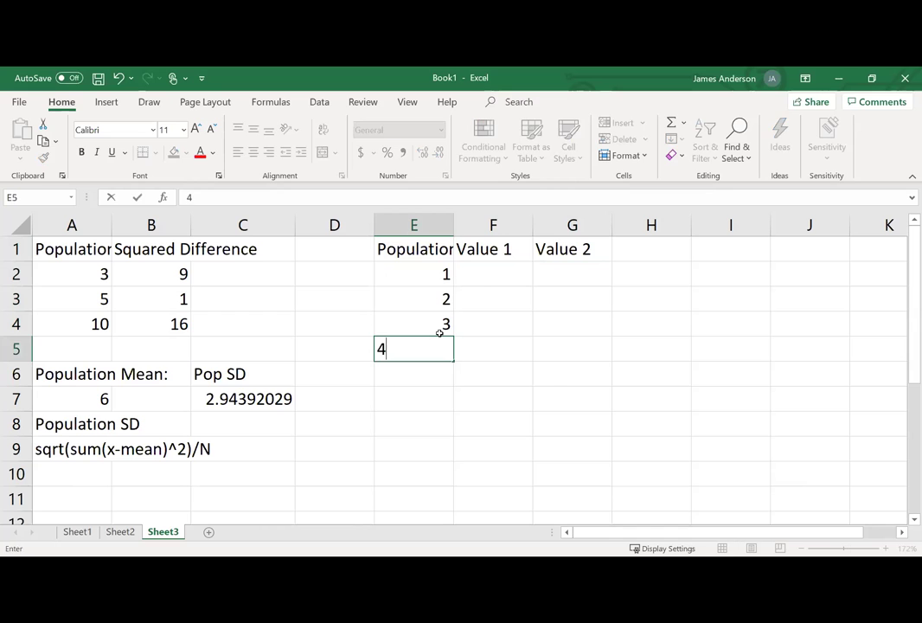
key(Return)
text(5)
key(Return)
text(6)
key(Return)
text(7)
key(Return)
text(8)
key(Return)
text(9)
key(Return)
Enter the value pairs 3 and 3, 3 and 5, and 3 and 10 in F2:G4
key(Up)
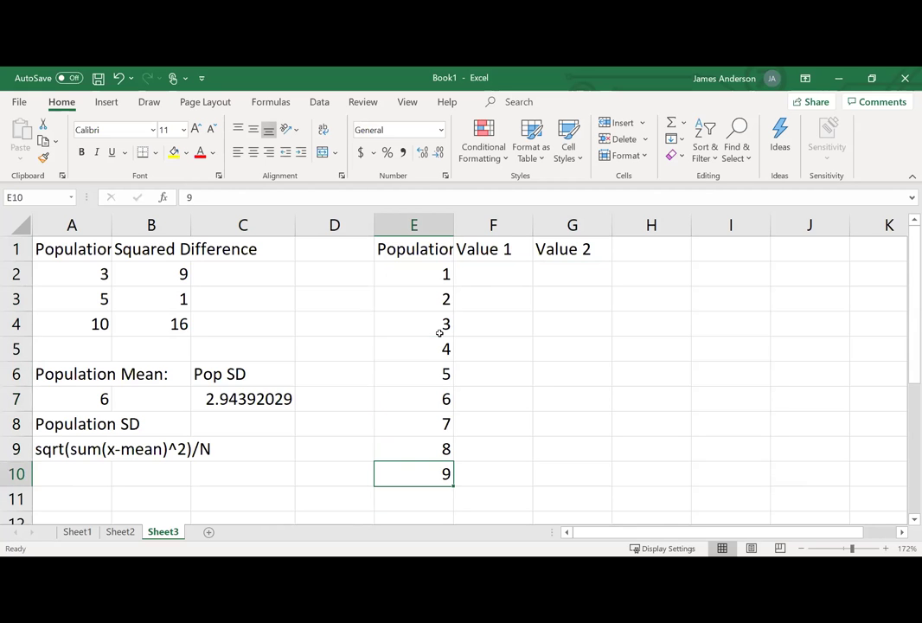
key(ctrl+Up)
key(Right)
key(Down)
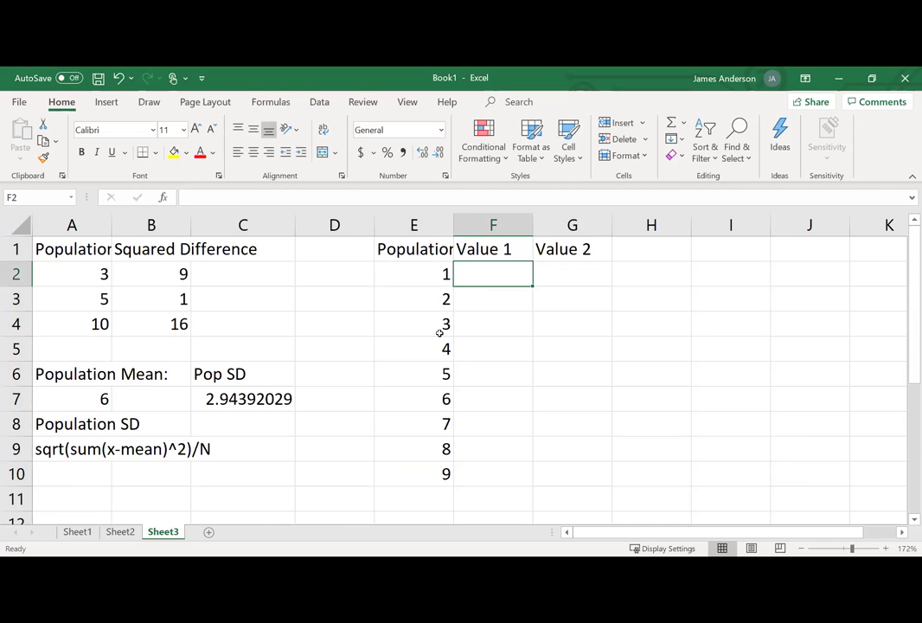
text(3)
key(Tab)
text(3)
key(Return)
text(3)
key(Tab)
text(5)
key(Return)
text(3)
key(Tab)
text(10)
key(Return)
Enter the value pairs 5 and 3, 5 and 5, and 5 and 10 in F5:G7
text(5)
key(Tab)
text(3)
key(Return)
text(5)
key(Tab)
text(5)
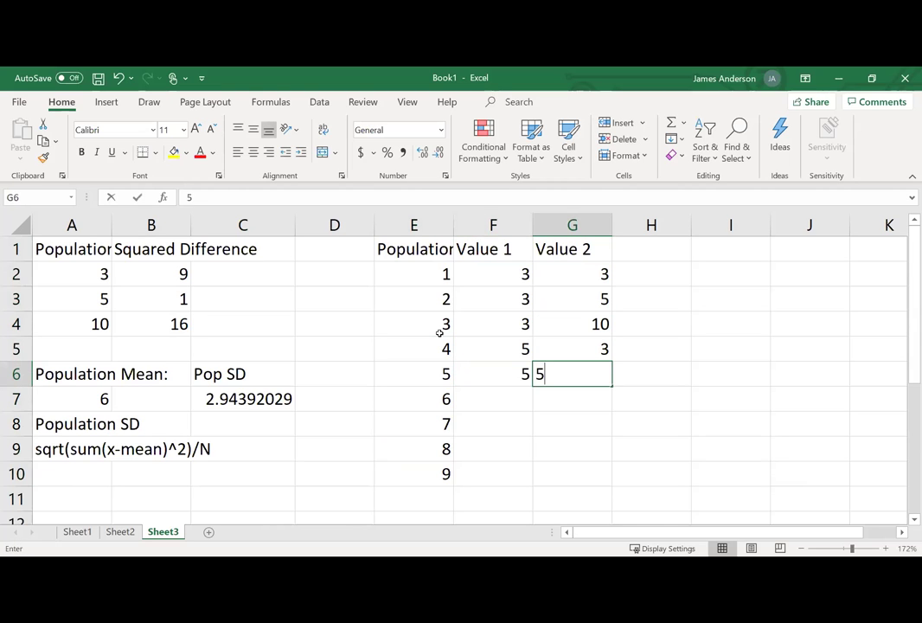
key(Return)
text(5)
key(Tab)
text(10)
key(Return)
Enter the value pairs 10 and 3, 10 and 5, and 10 and 10 in F8:G10
text(10)
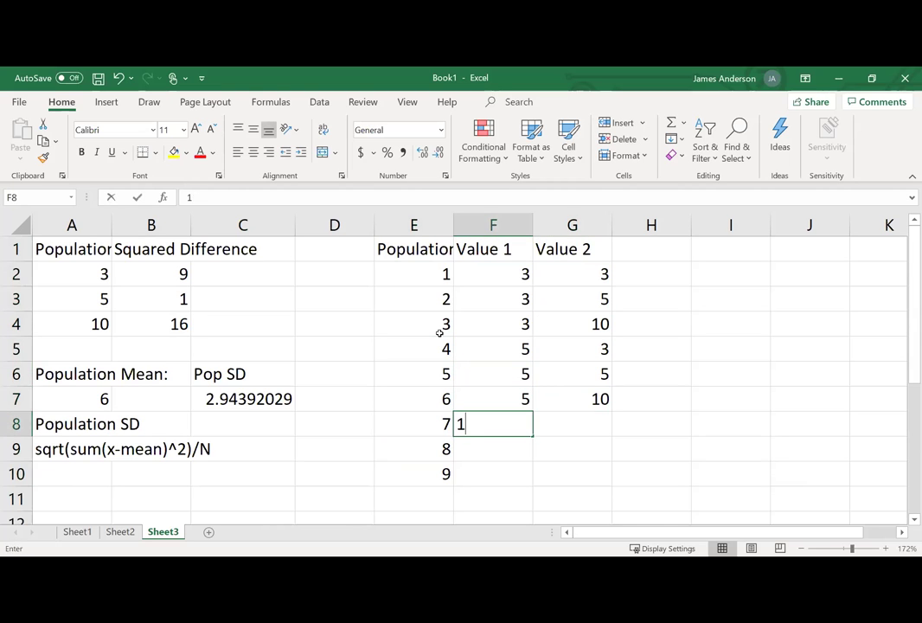
key(Tab)
text(3)
key(Return)
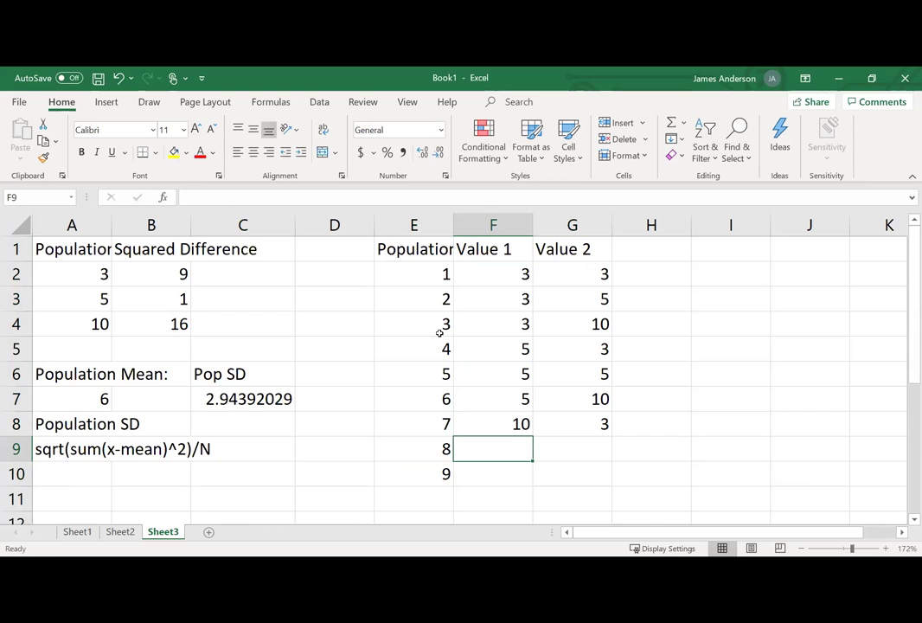
text(10)
key(Tab)
text(5)
key(Tab)
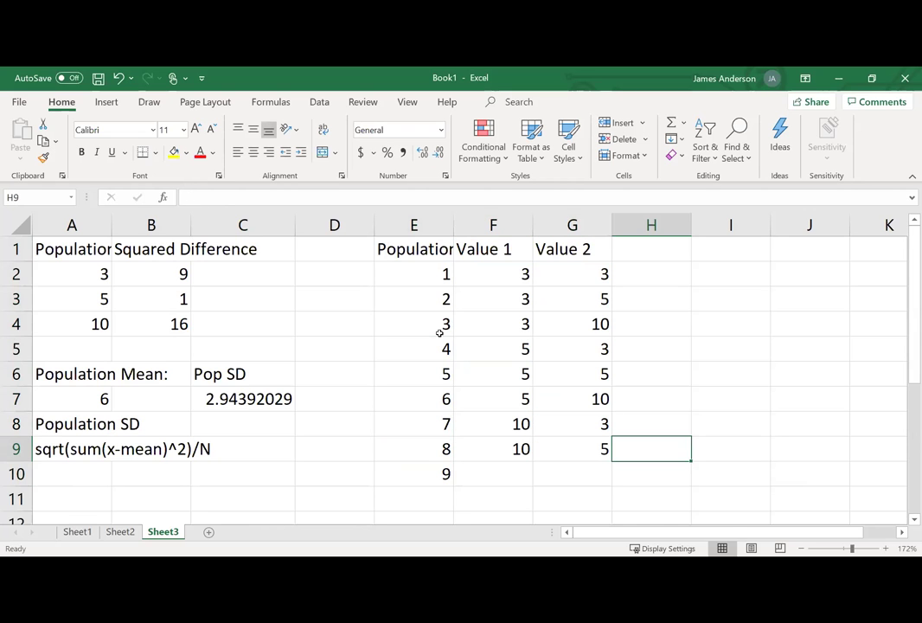
key(Return)
text(10)
key(Return)
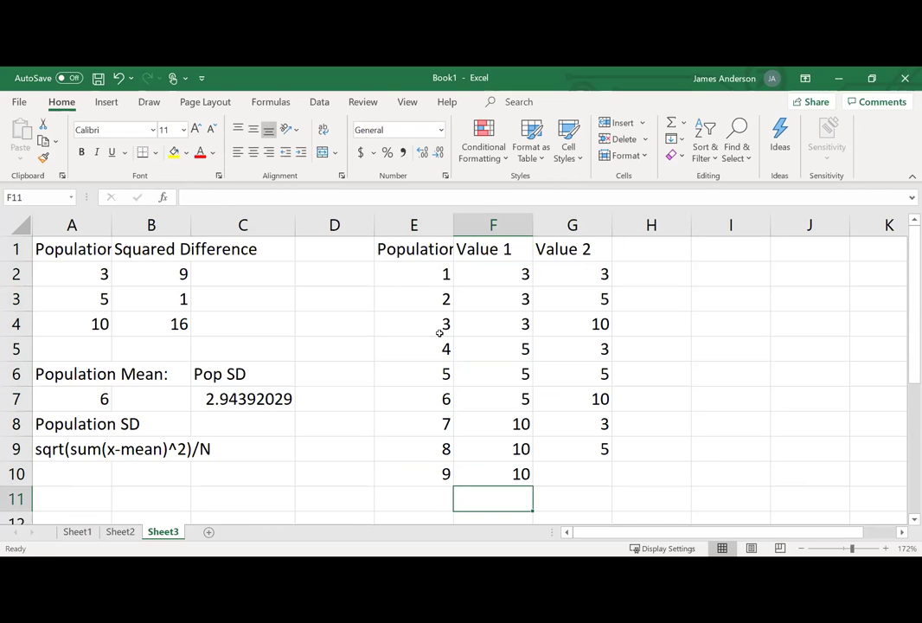
key(Up)
key(Tab)
text(10)
key(Return)
Enter the column heading Pop Mean in H1, beside the Value 2 heading
key(Up)
key(ctrl+Up)
key(Right)
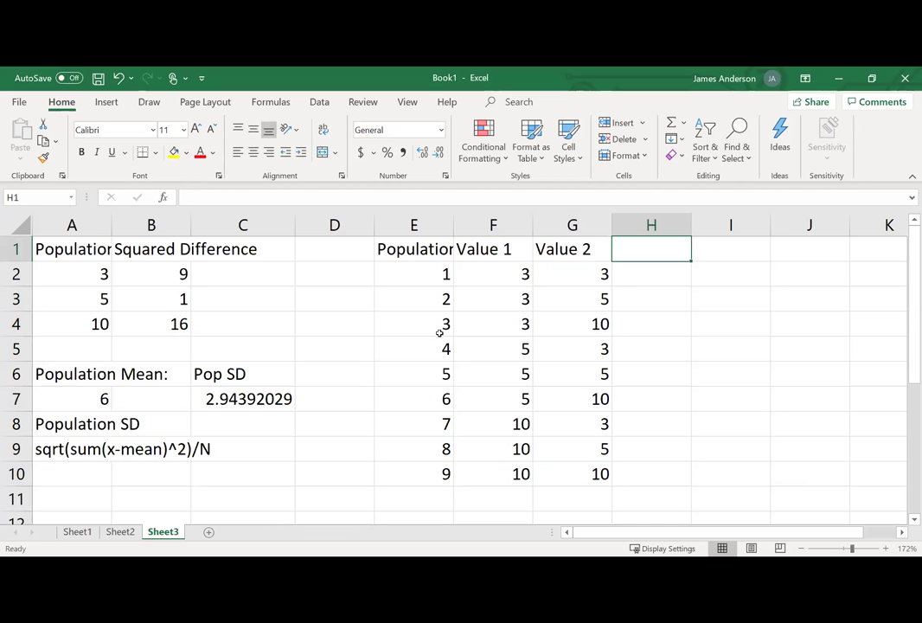
text(Pop Mean)
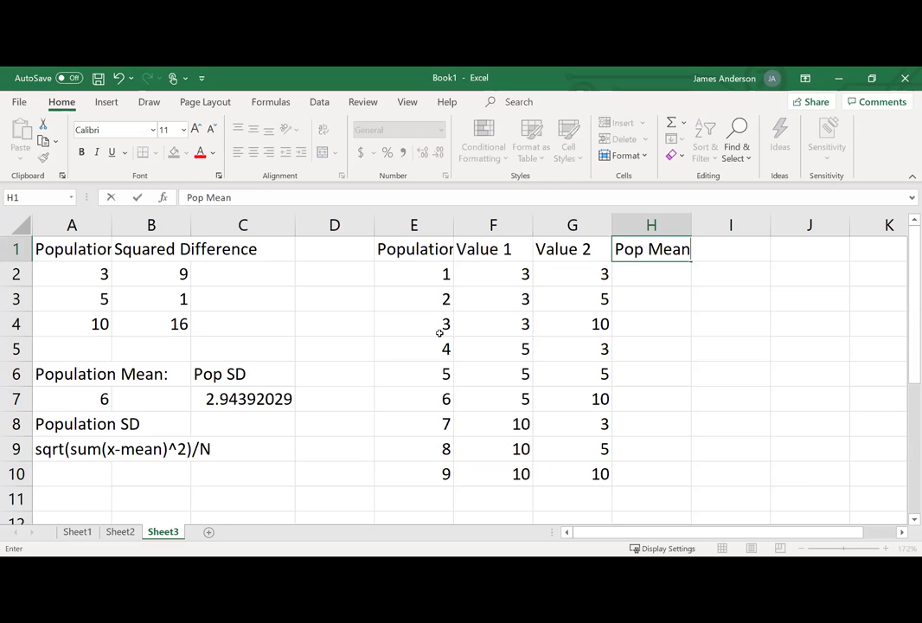
key(Return)
Calculate the mean of the first value pair in H2 with =AVERAGE(F2:G2)
text(=)
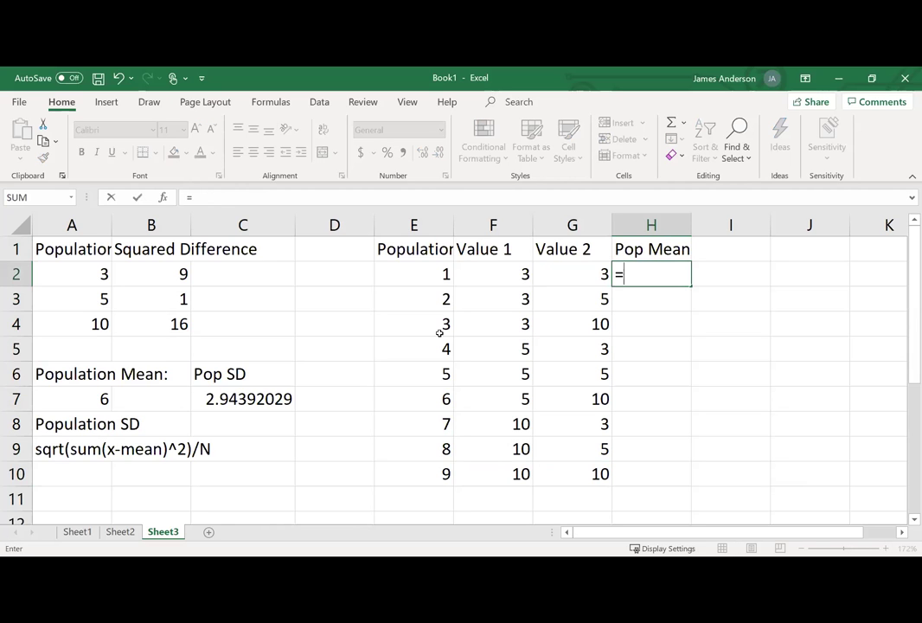
text(average()
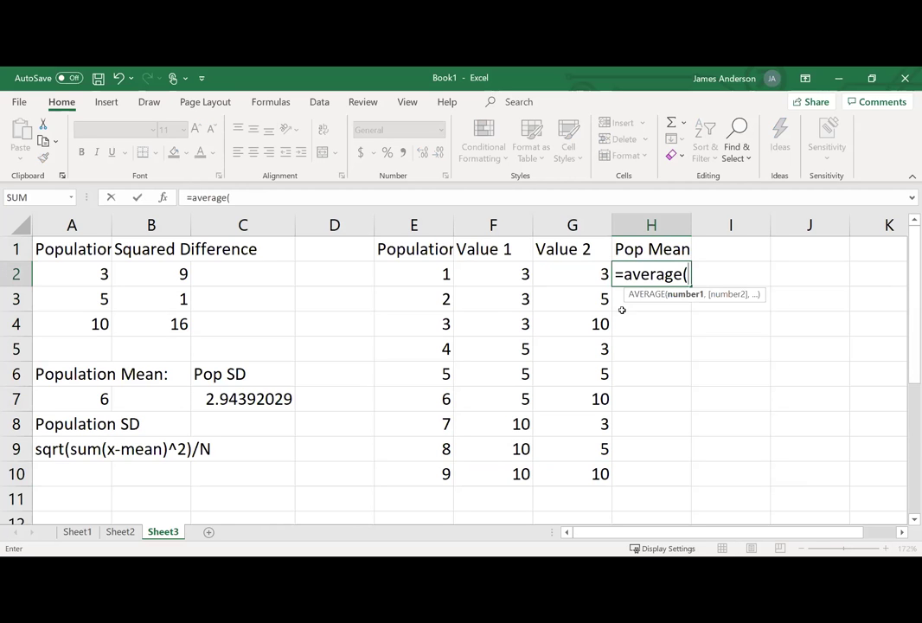
click(523, 271)
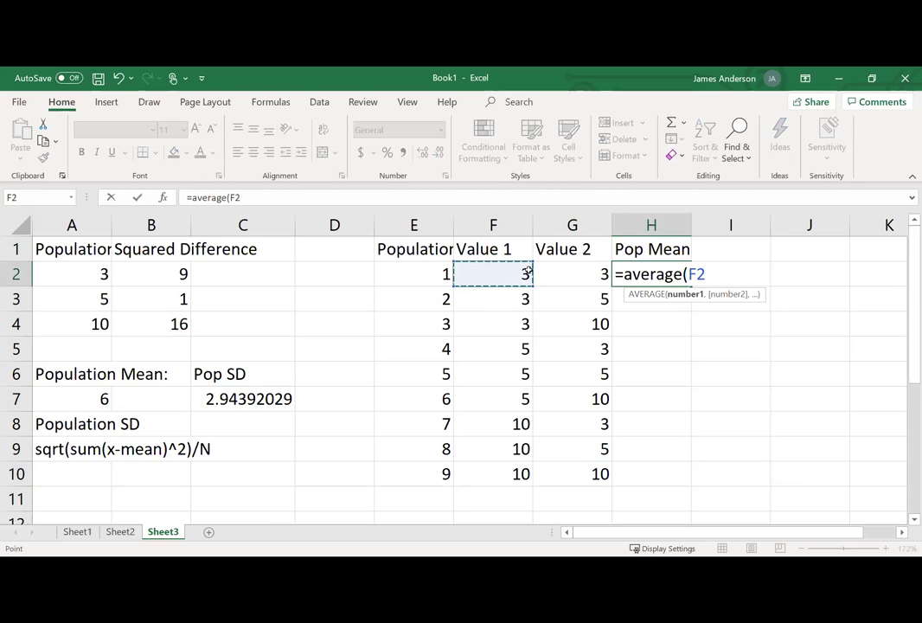
drag(522, 272, 539, 271)
text())
key(Return)
Fill the average formula from H2 down to H10
key(Up)
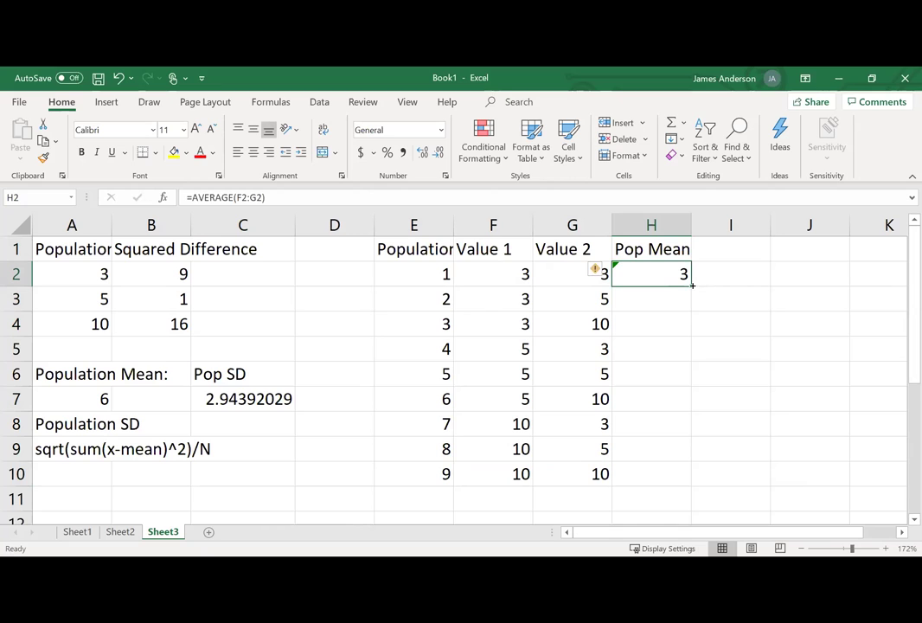
double_click(692, 287)
click(651, 249)
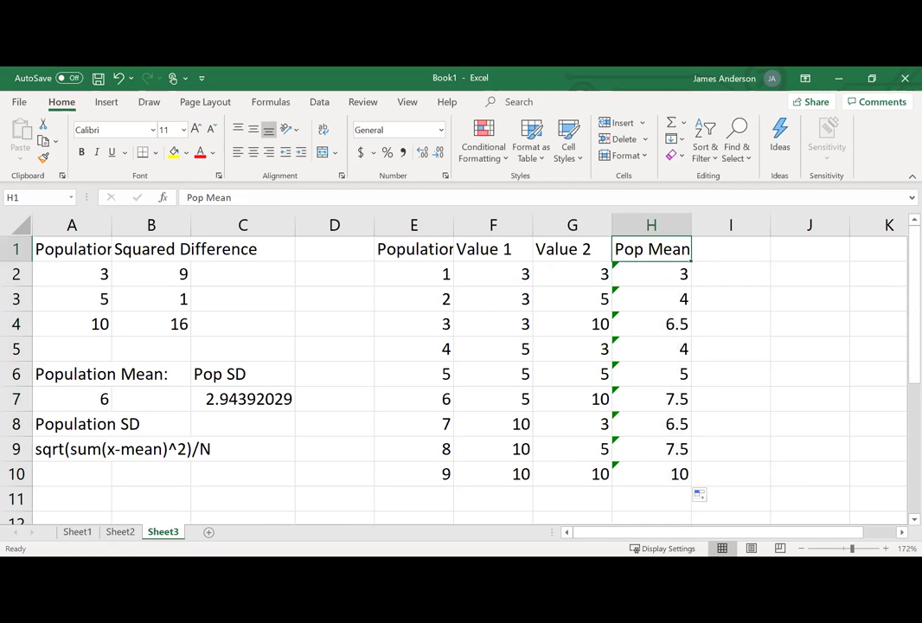
Enter the column heading Pop SD in I1, beside the Pop Mean heading
click(731, 249)
text(Poop)
key(BackSpace)
key(BackSpace)
key(BackSpace)
key(BackSpace)
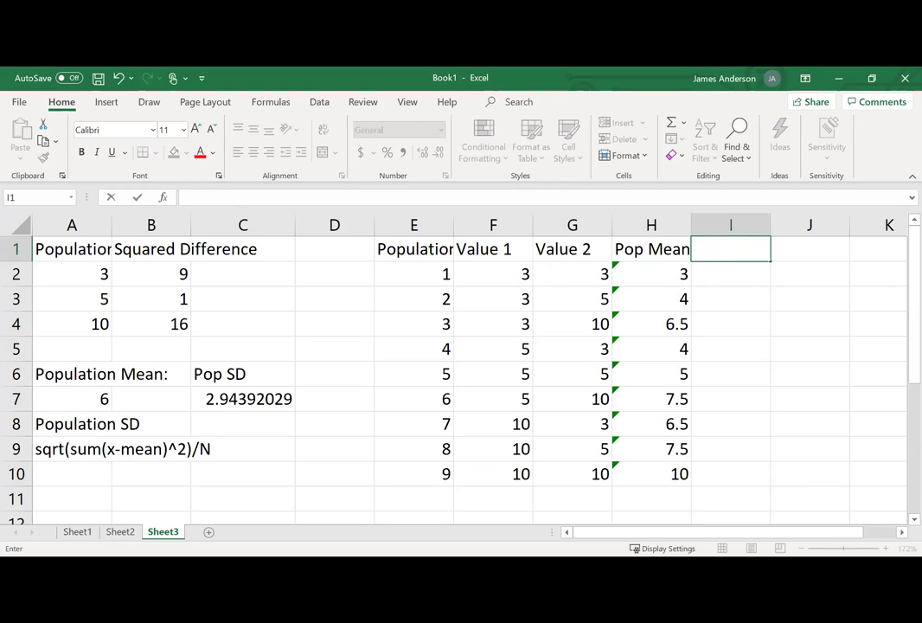
text(Pop SD)
key(Return)
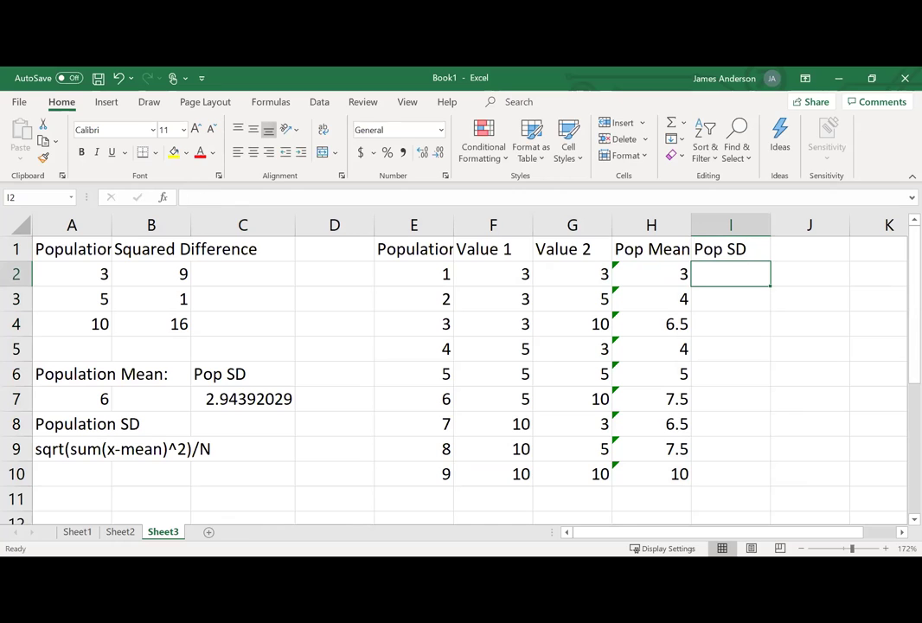
Calculate the population standard deviation of the first value pair in I2 with =STDEV.P(F2:G2)
text(=stdev)
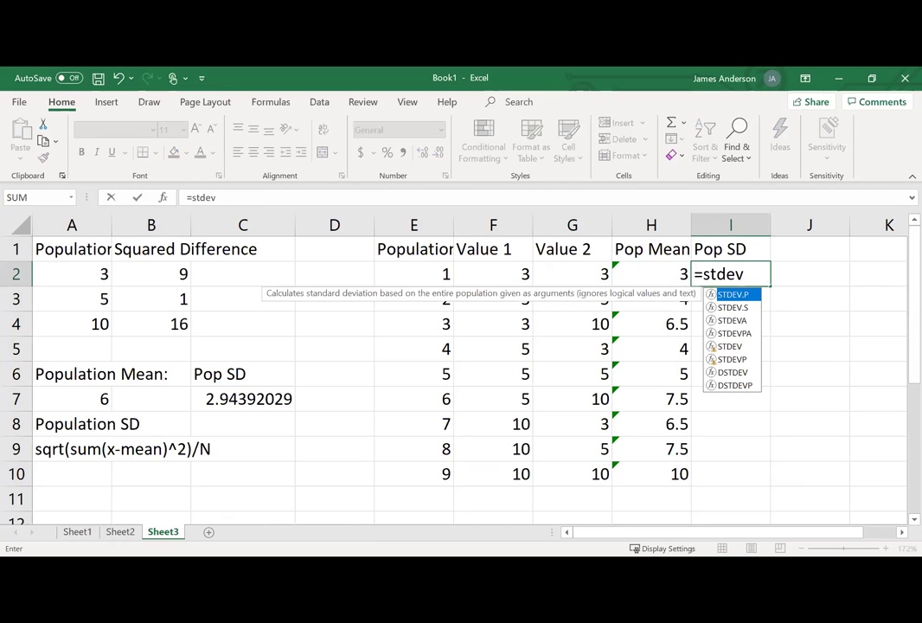
key(Tab)
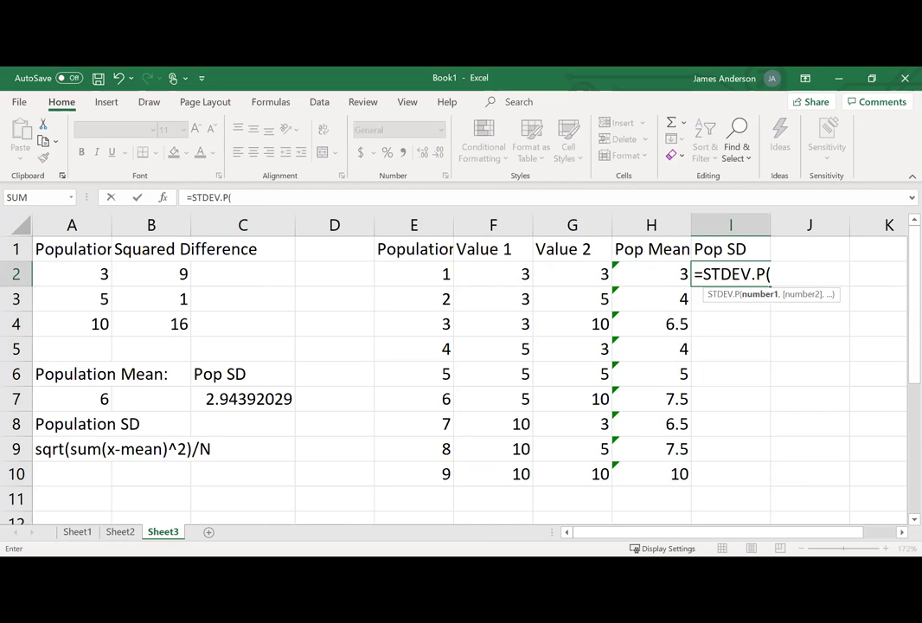
click(525, 275)
drag(524, 277, 550, 275)
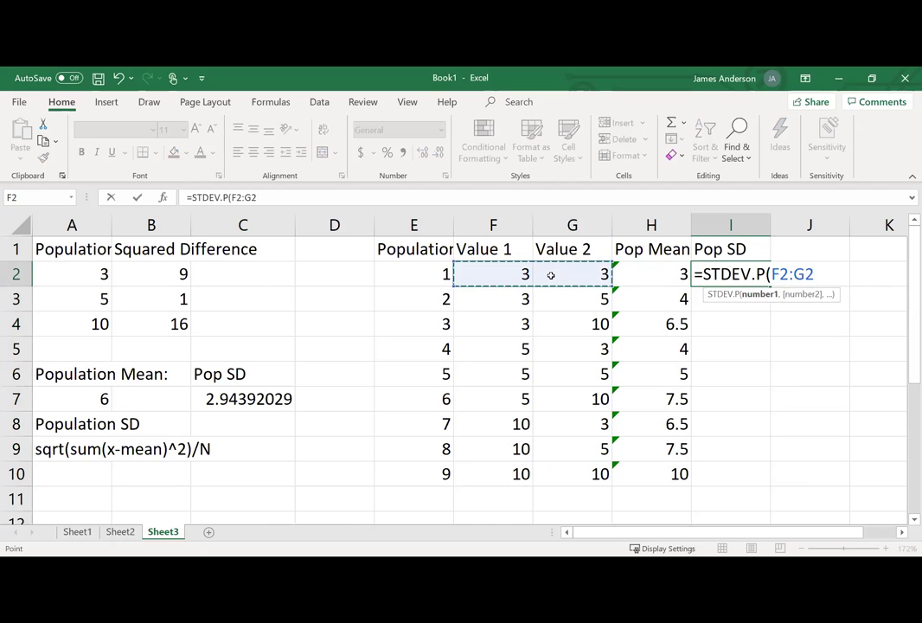
text())
key(Return)
key(Up)
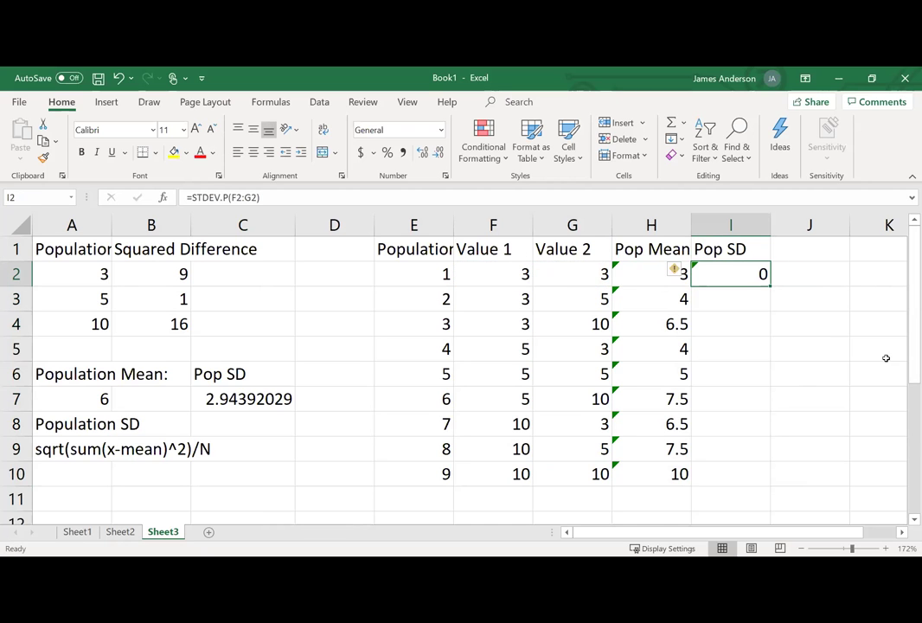
Fill the population standard deviation formula from I2 down to I10
double_click(769, 285)
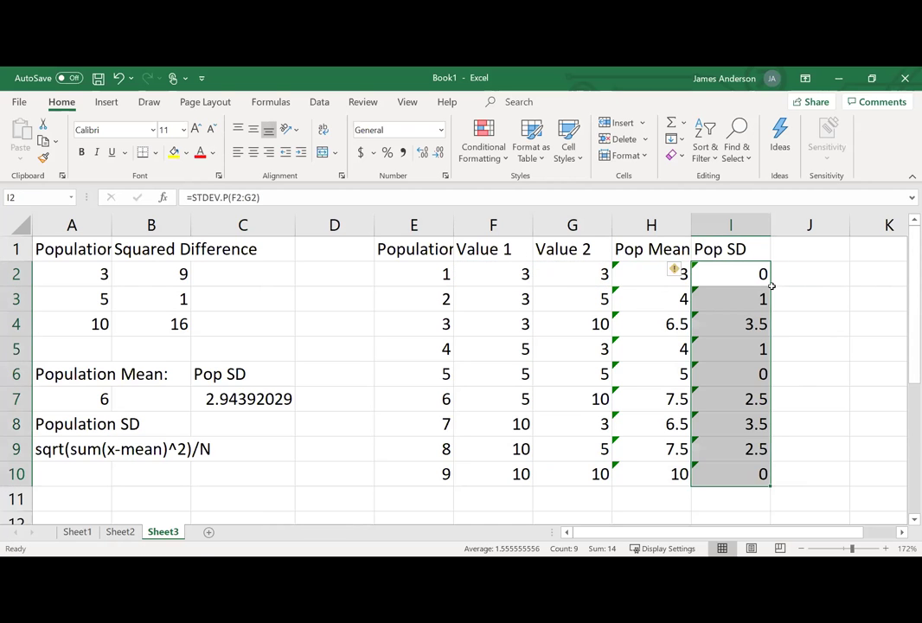
click(770, 284)
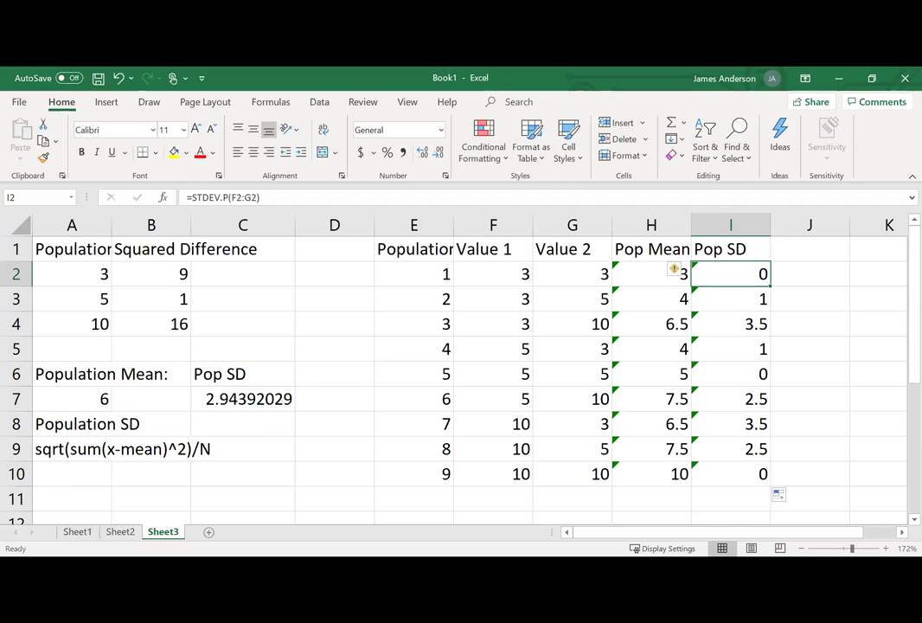
key(alt+Tab)
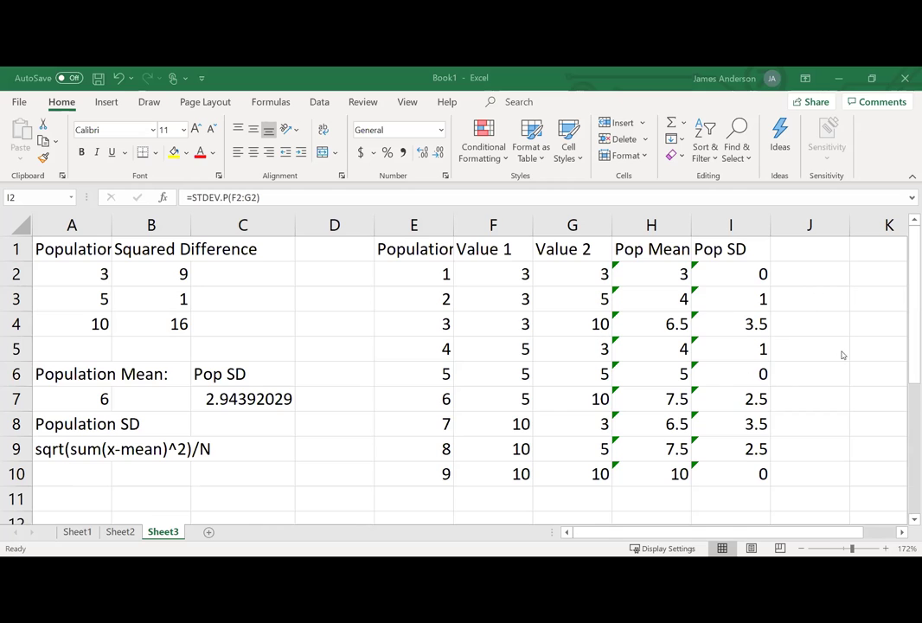
Enter the heading S in J1 and calculate the square root of the first pair's Pop SD in J2 with =SQRT(I2)
click(788, 248)
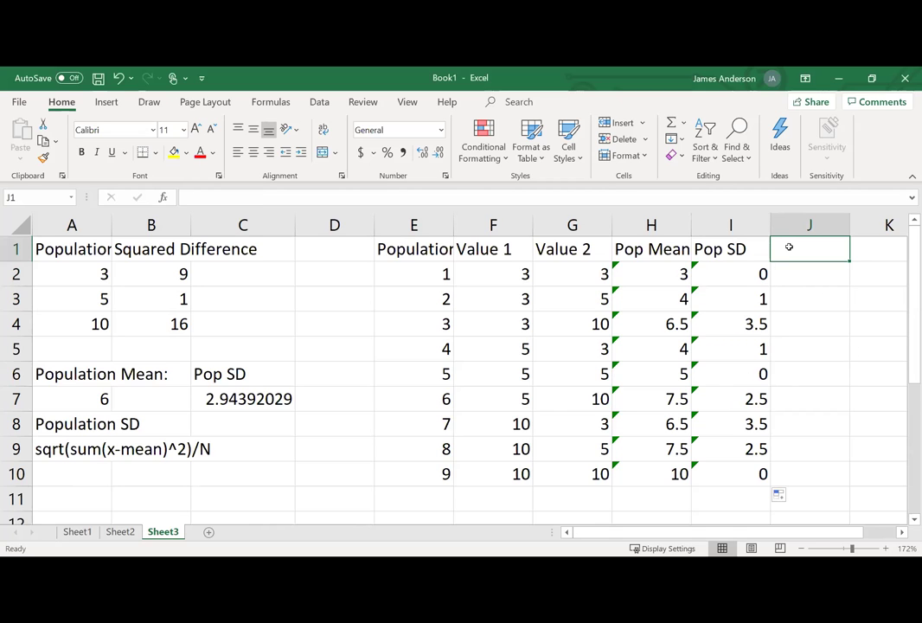
text(S)
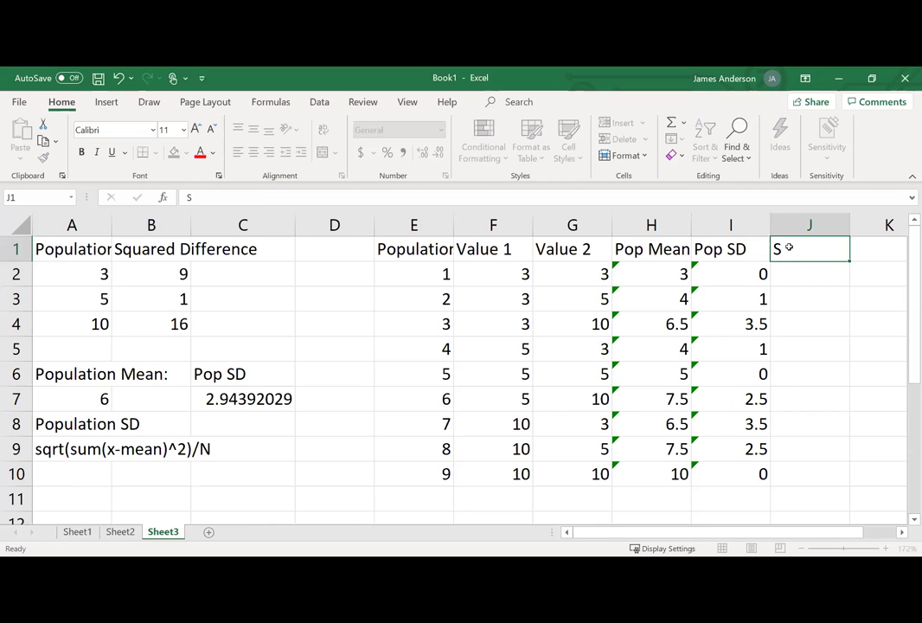
key(Return)
text(=)
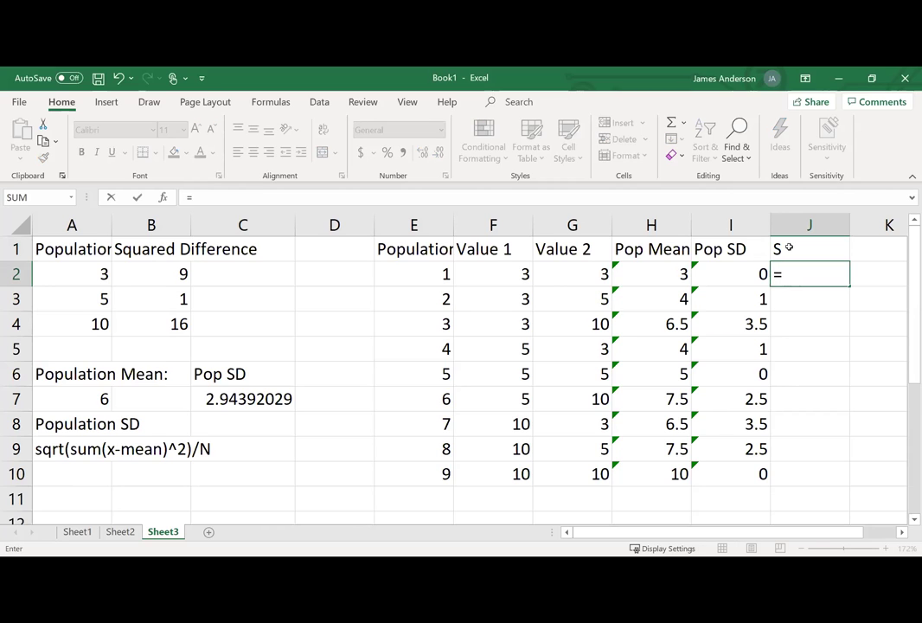
text(sqrt()
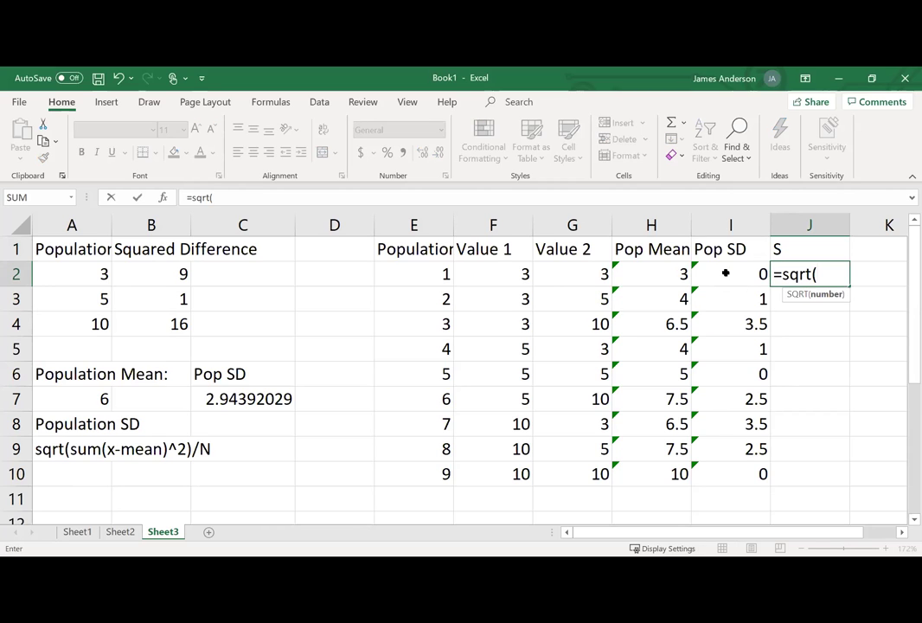
click(727, 271)
text())
key(ctrl+Return)
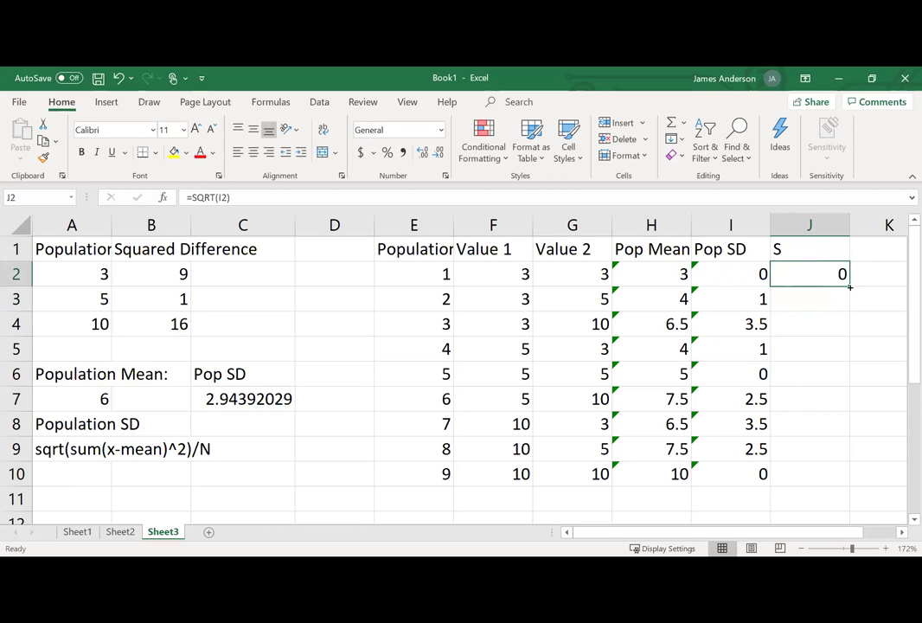
Delete the square-root formula from J2 and the S heading from J1
key(Delete)
key(Left)
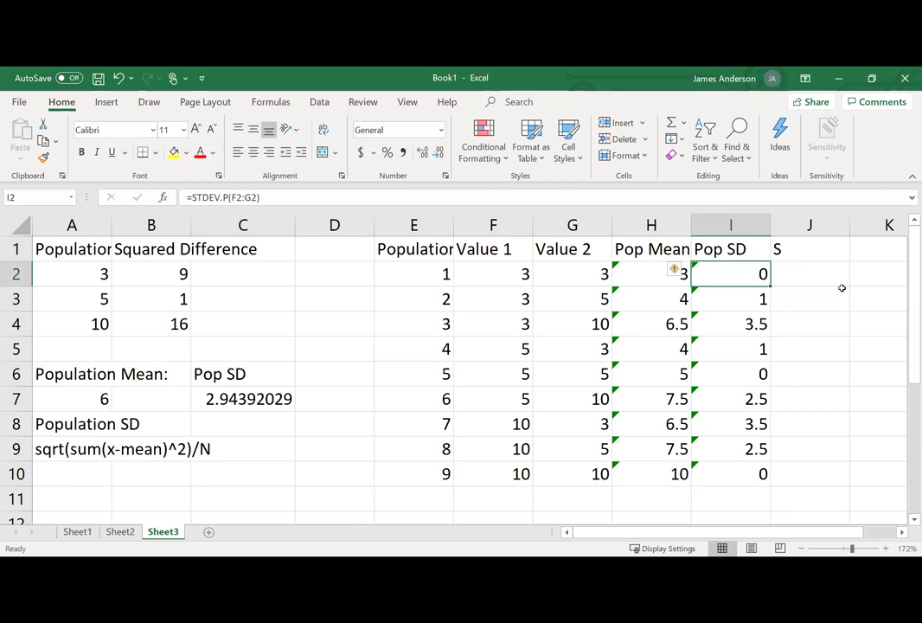
key(Right)
key(Up)
key(Delete)
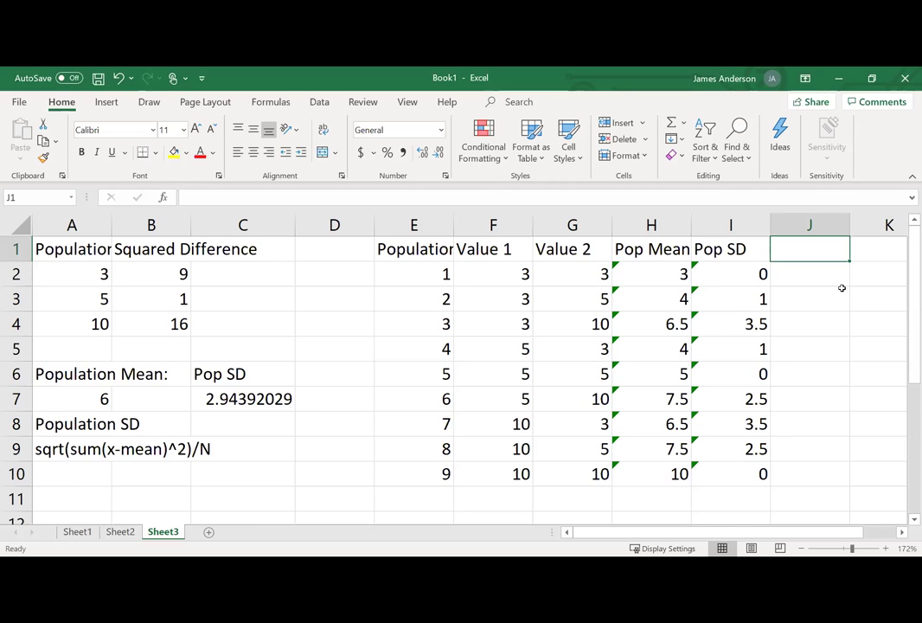
Examine the Pop SD values and their formulas in I2:I10 for the nine value pairs
key(Left)
key(Down)
key(Down)
key(Down)
key(Down)
key(Down)
key(Down)
key(Down)
key(Down)
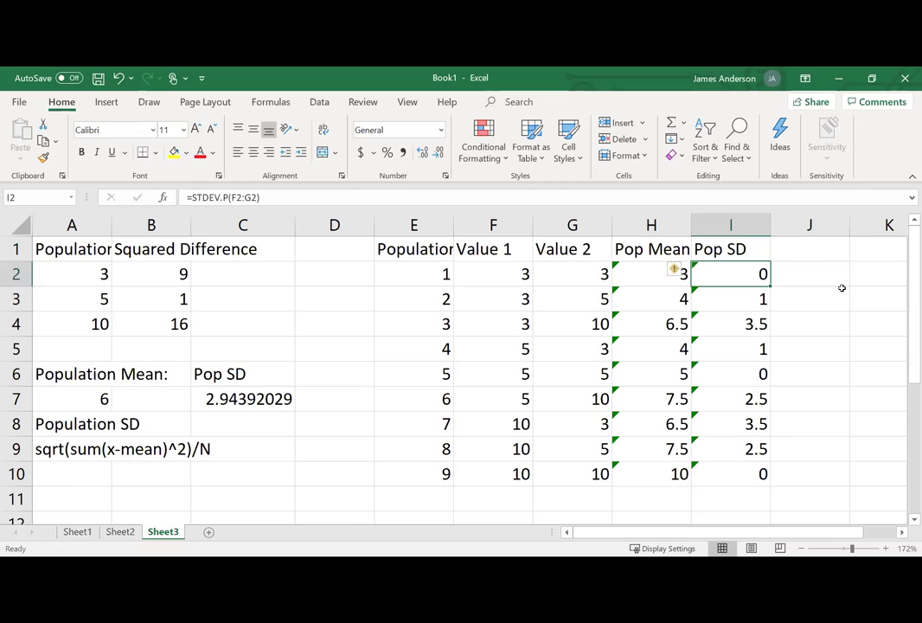
key(Down)
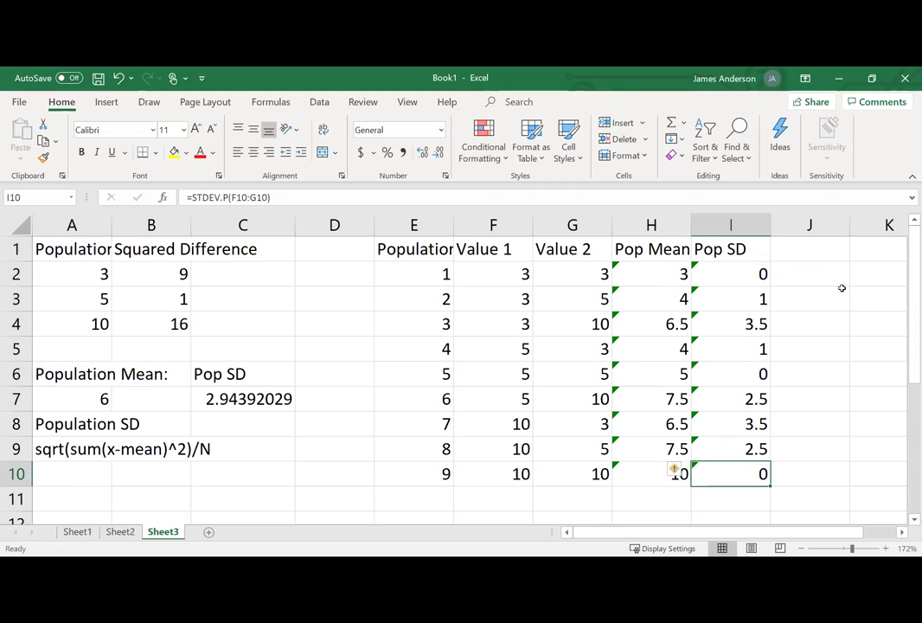
key(Up)
key(Up)
key(Up)
key(Up)
key(Up)
key(Up)
key(Up)
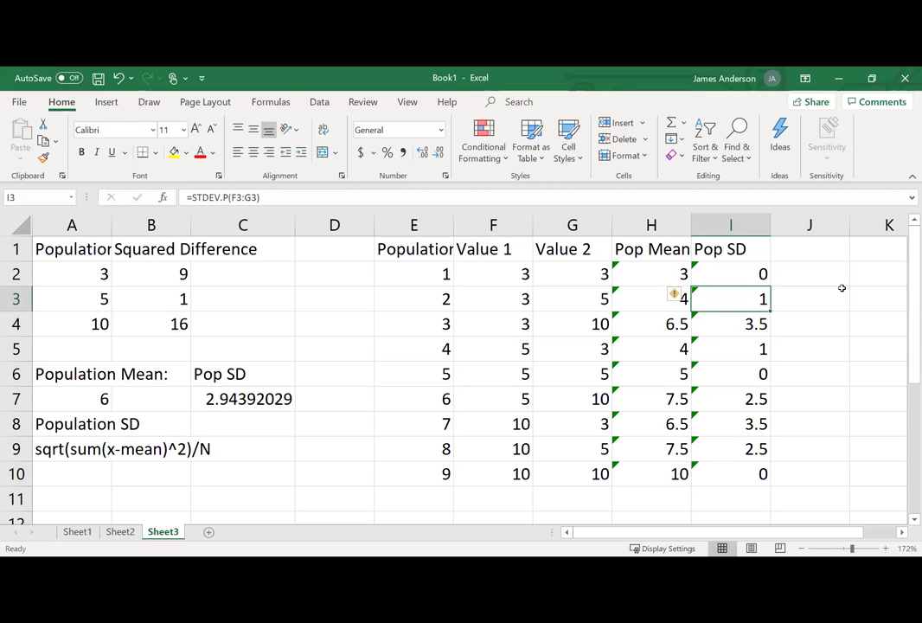
key(Down)
key(Down)
key(Down)
key(Down)
key(Down)
key(Down)
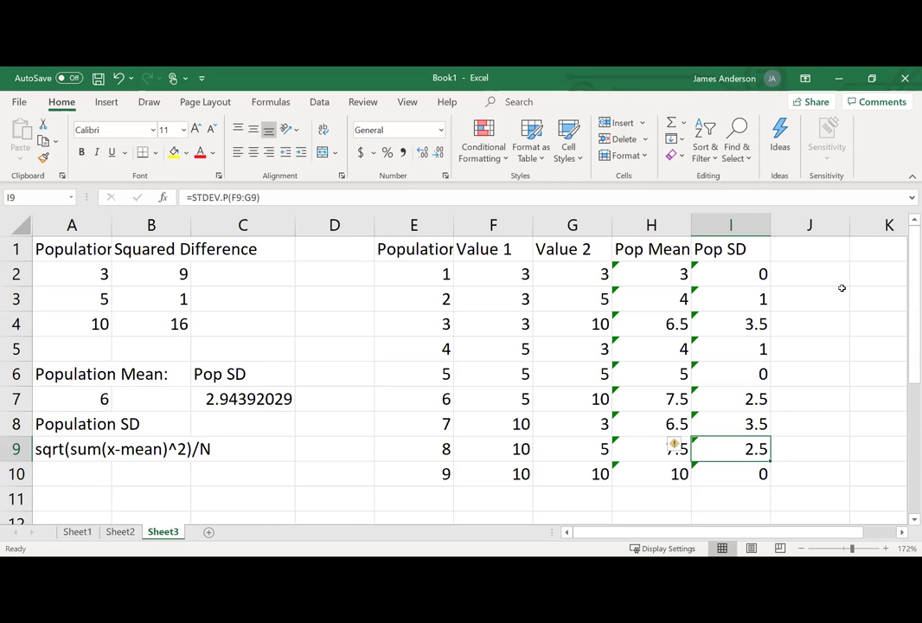
key(Up)
key(Up)
key(Up)
key(Up)
key(Up)
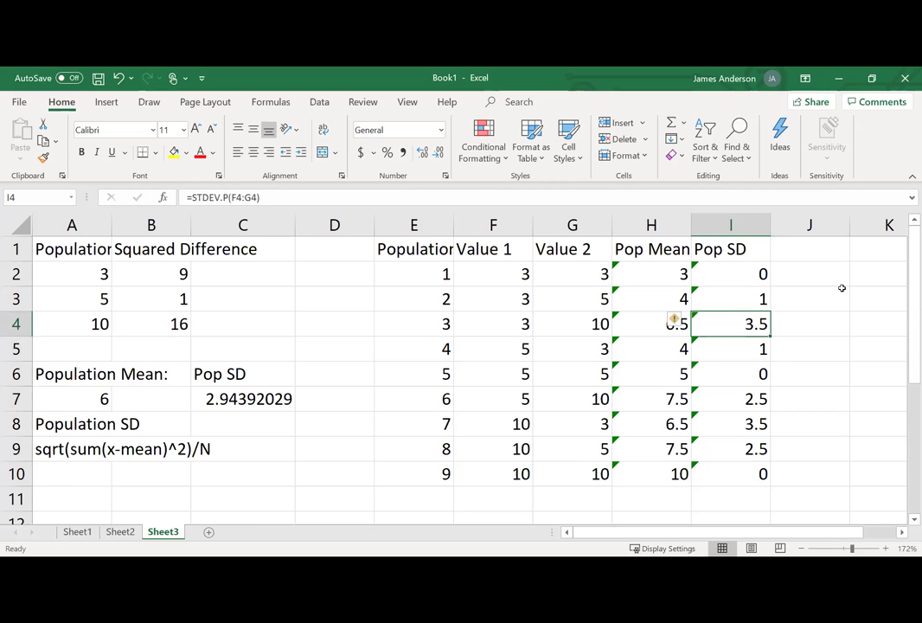
Enter the label Mean of SD of Sampling in H11, below the Pop Mean column
key(Left)
key(Left)
key(Down)
key(Down)
key(Down)
key(Down)
key(Down)
key(Right)
key(Down)
key(Down)
key(Down)
key(Up)
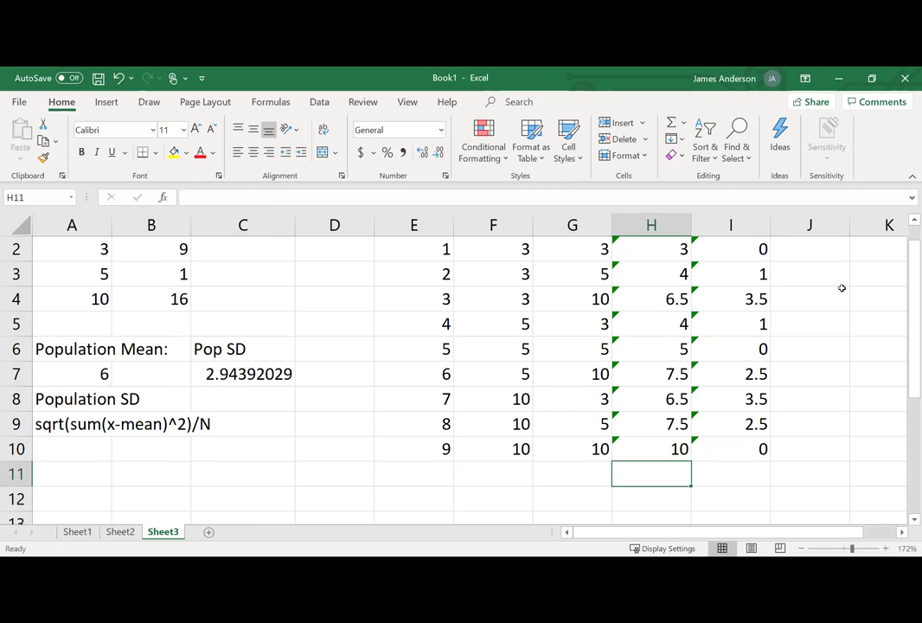
text(Mean of )
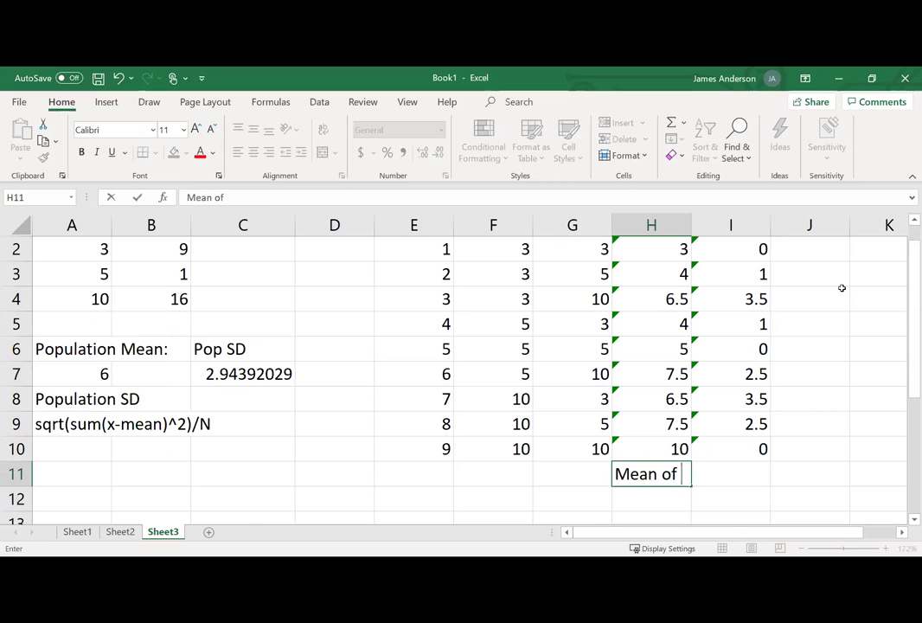
text(SD of S)
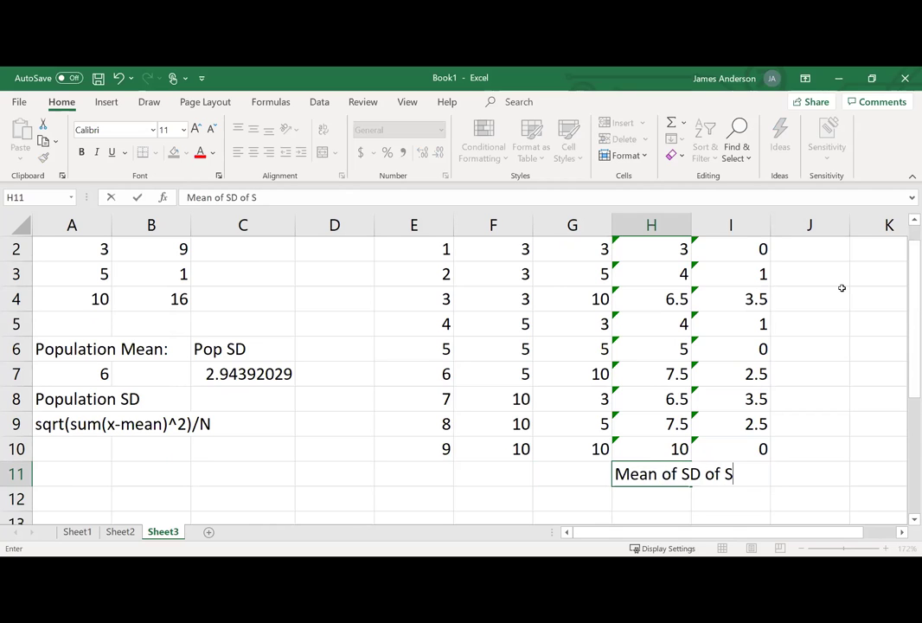
text(ampling)
key(Right)
Calculate the mean of the nine pair standard deviations in I11 with =AVERAGE(I2:I10)
text(=)
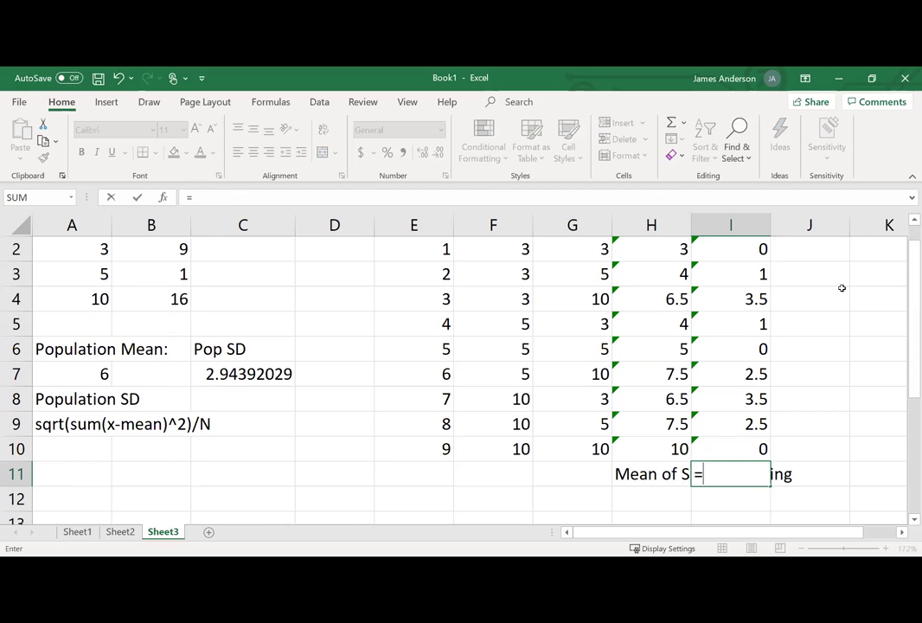
text(average()
scroll(842, 288, up, 1)
click(740, 274)
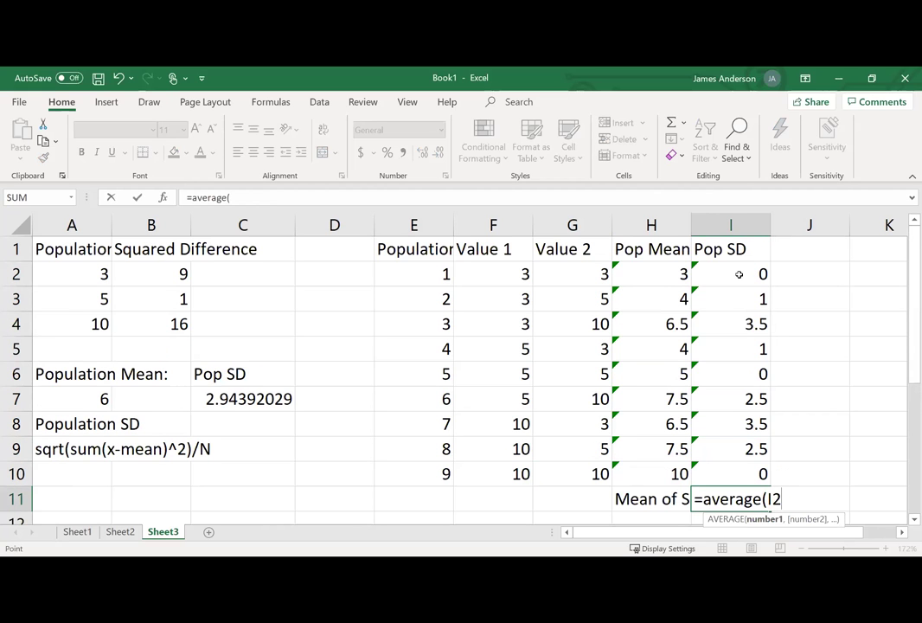
drag(739, 274, 745, 464)
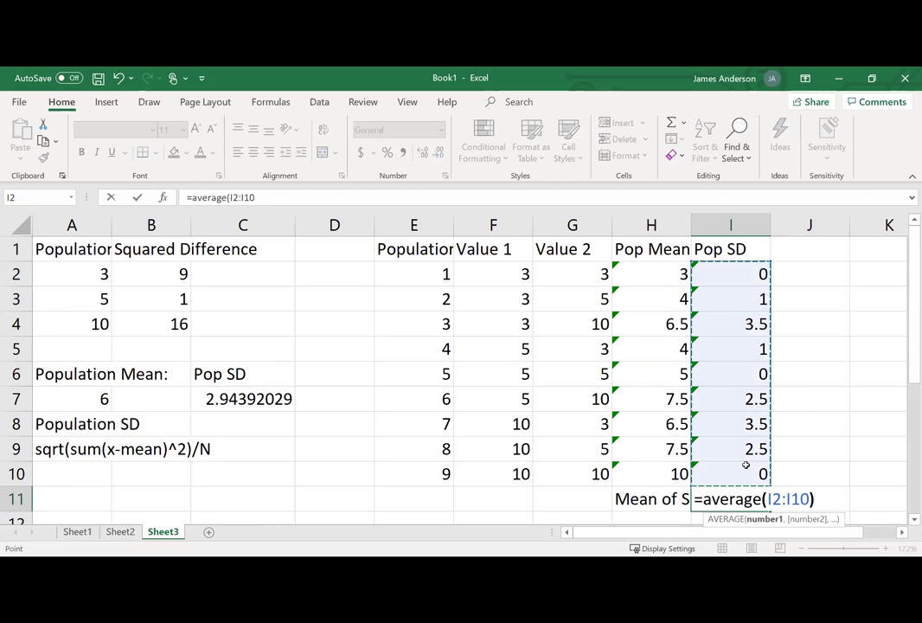
key(Return)
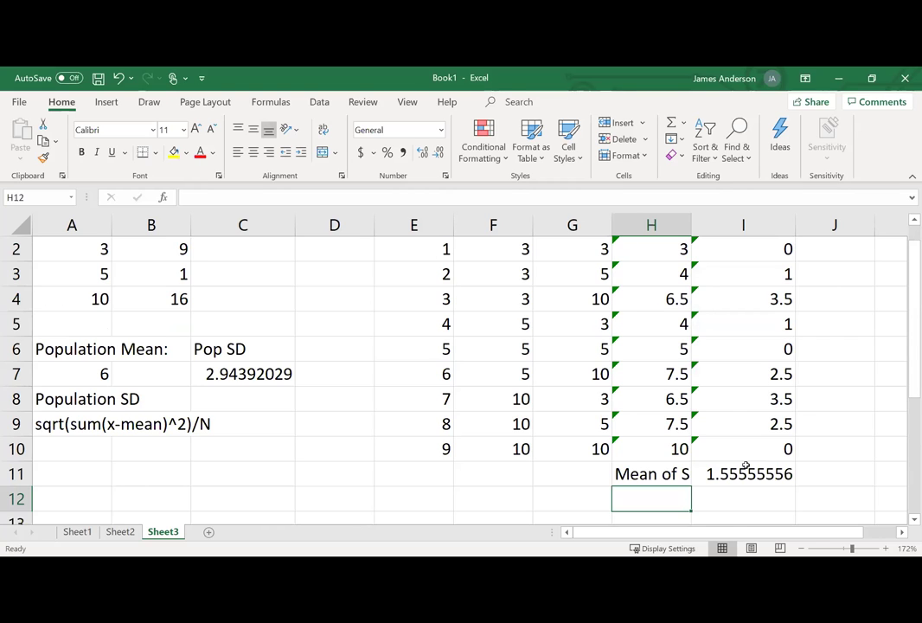